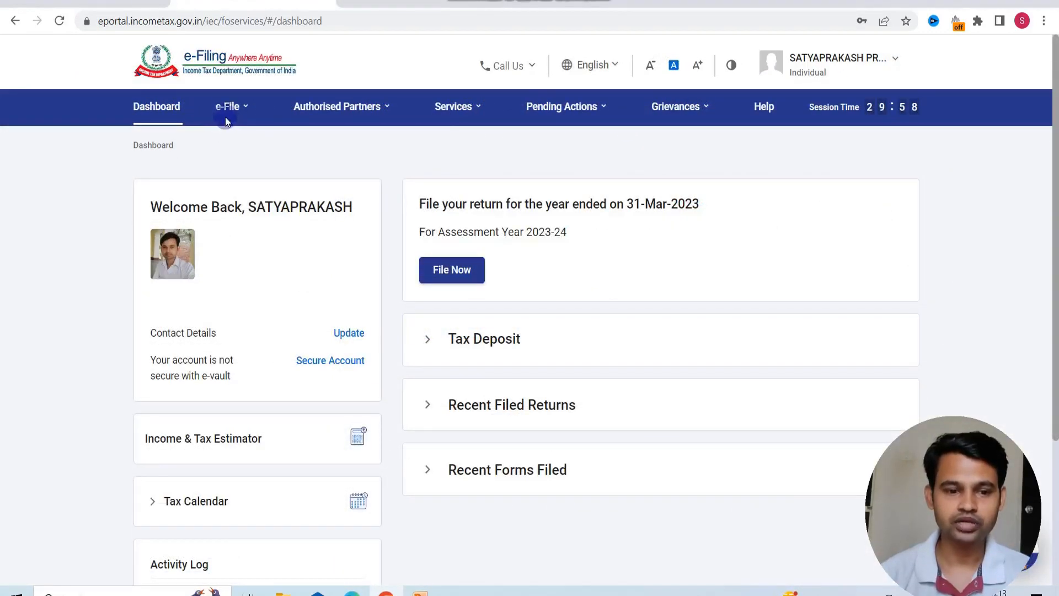
Download the prefilled income tax return data for assessment year 2023-24.
{"action": "left_click", "coordinate": [226, 107]}
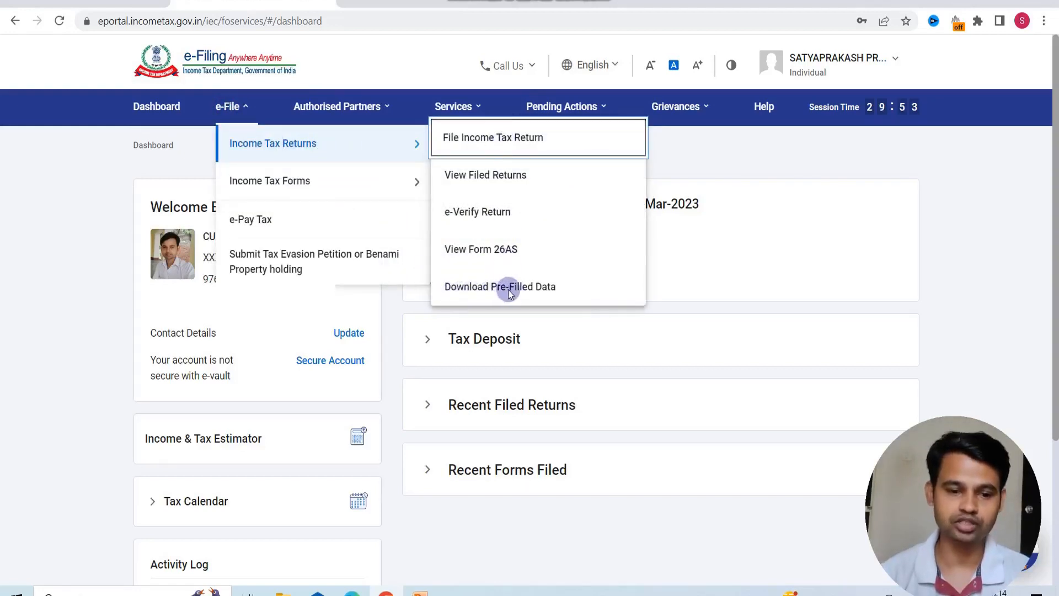
{"action": "left_click", "coordinate": [490, 288]}
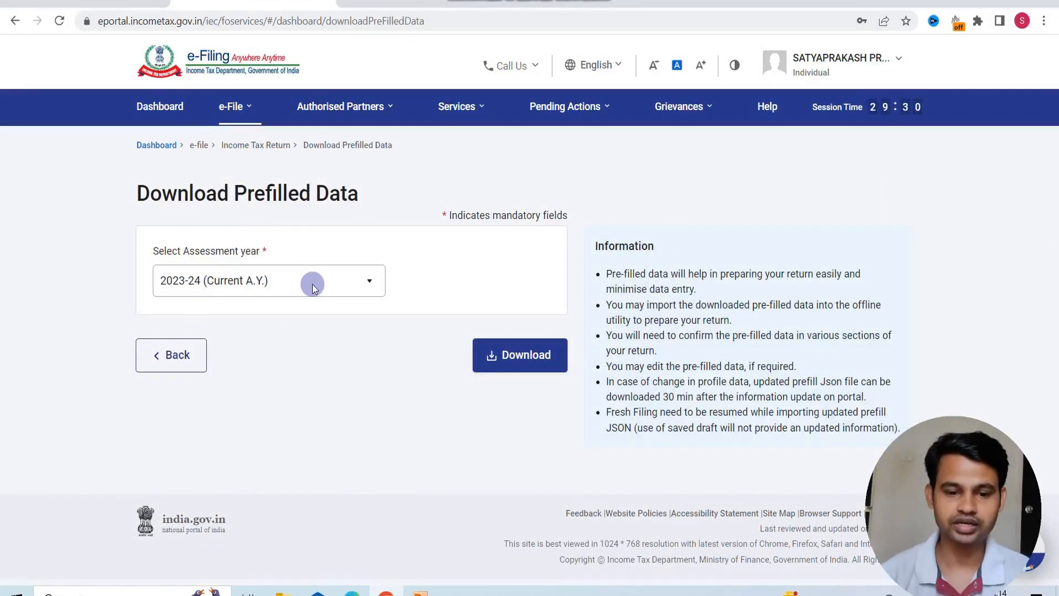
{"action": "left_click", "coordinate": [512, 357]}
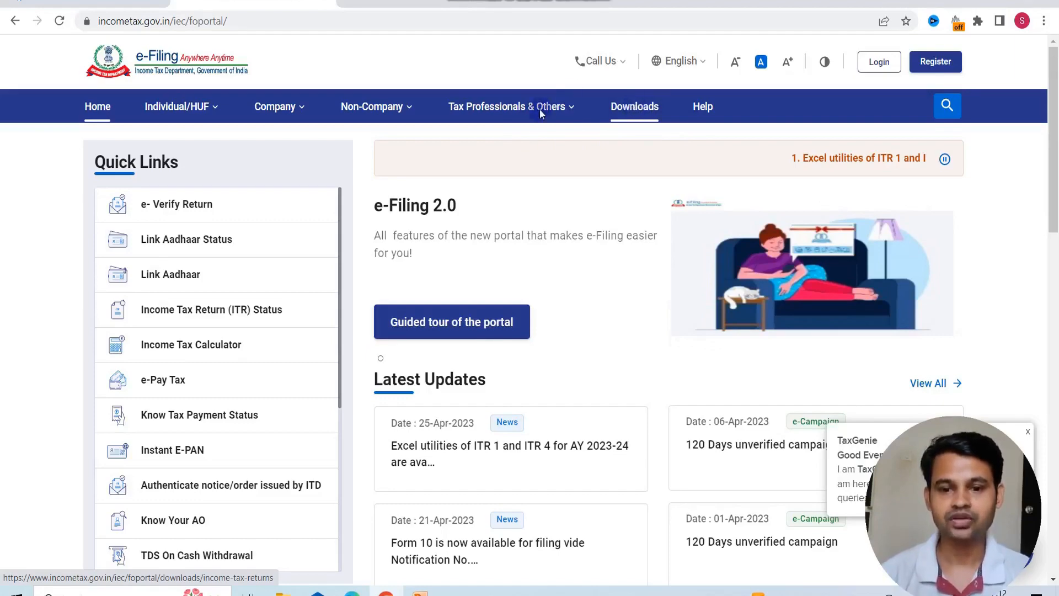
Download the ITR 4 Excel utility for assessment year 2023-24 from the portal and extract its archive in the ITR folder.
{"action": "left_click", "coordinate": [626, 107]}
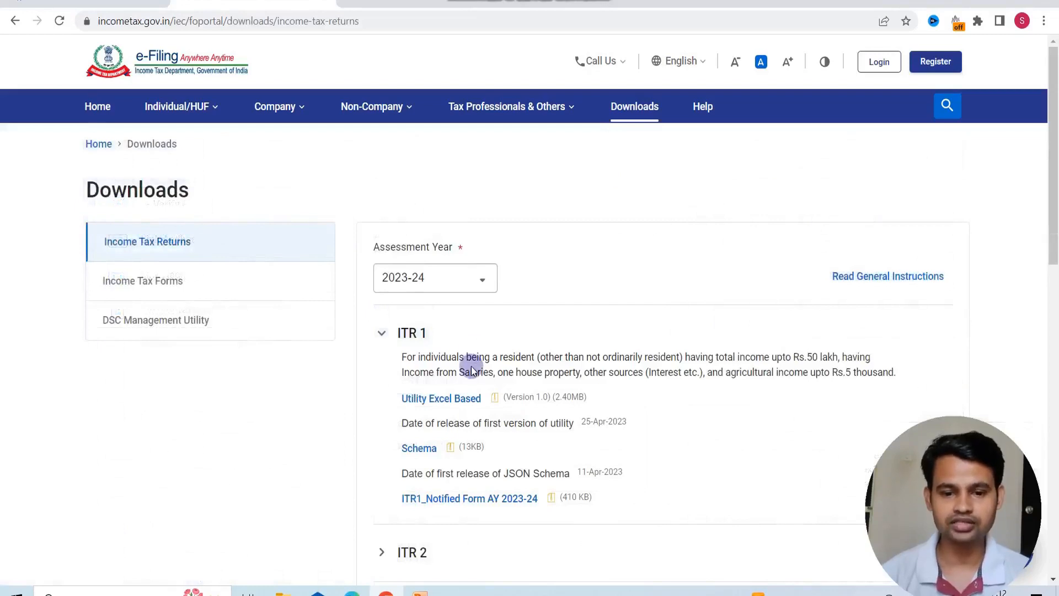
{"action": "left_click", "coordinate": [379, 286]}
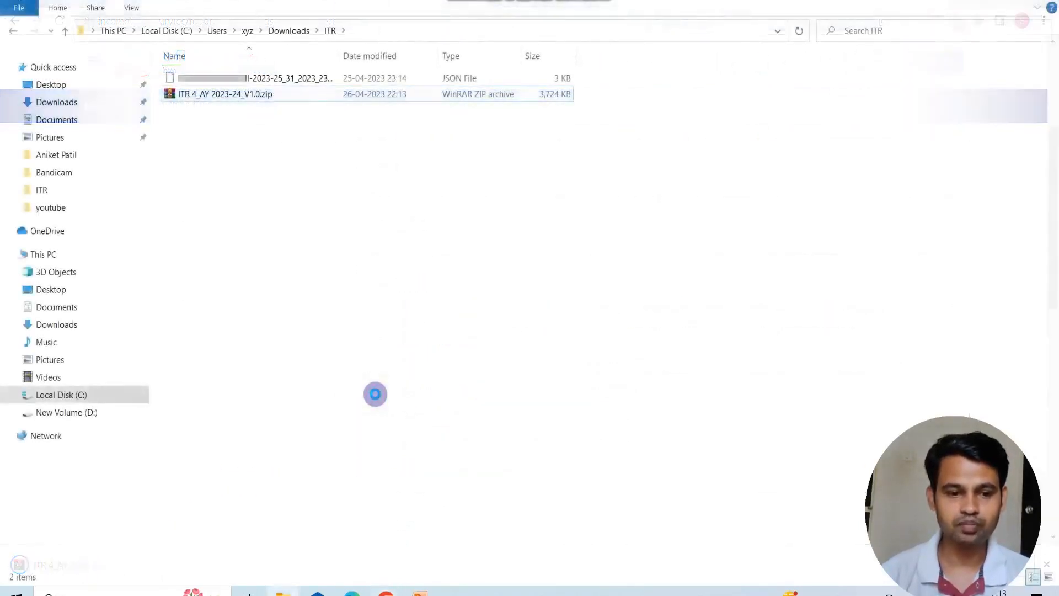
{"action": "right_click", "coordinate": [212, 93]}
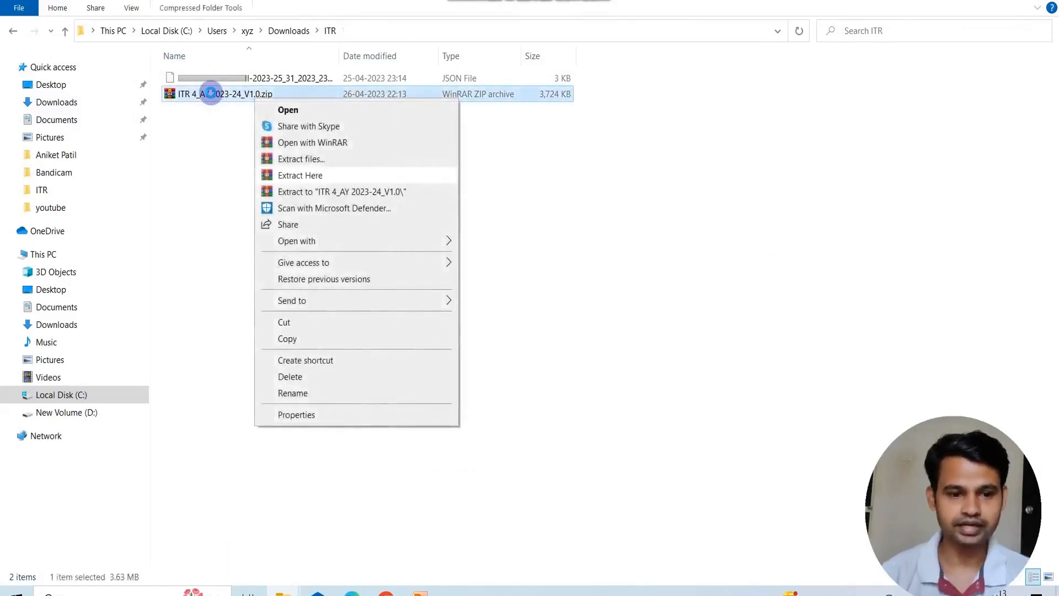
{"action": "left_click", "coordinate": [292, 175]}
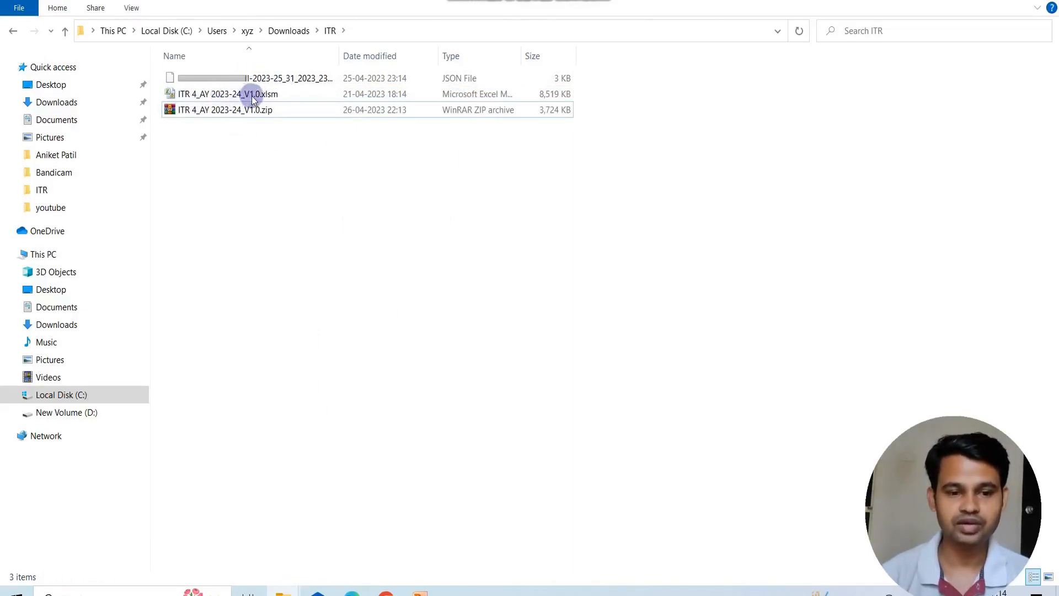
Open the extracted ITR 4_AY 2023-24_V1.0.xlsm workbook, enable editing and dismiss the data-entry instructions.
{"action": "double_click", "coordinate": [225, 96]}
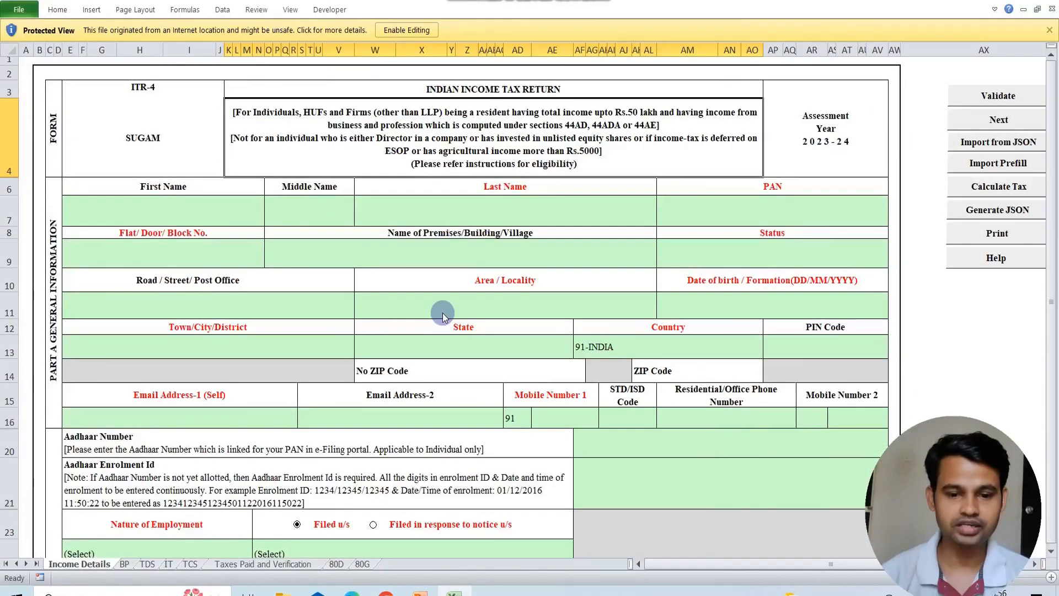
{"action": "left_click", "coordinate": [406, 31]}
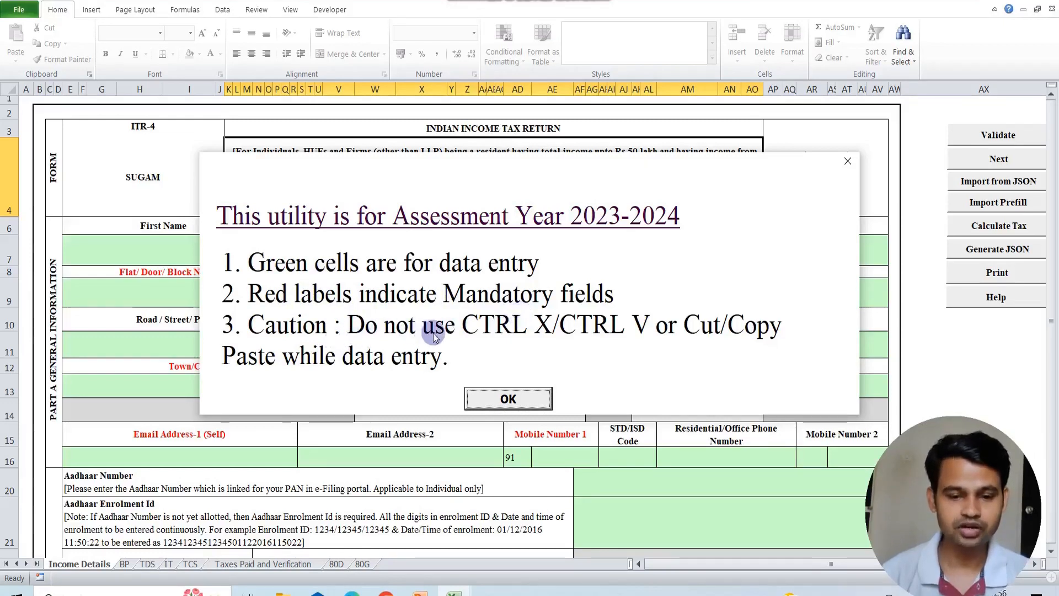
{"action": "left_click", "coordinate": [492, 401]}
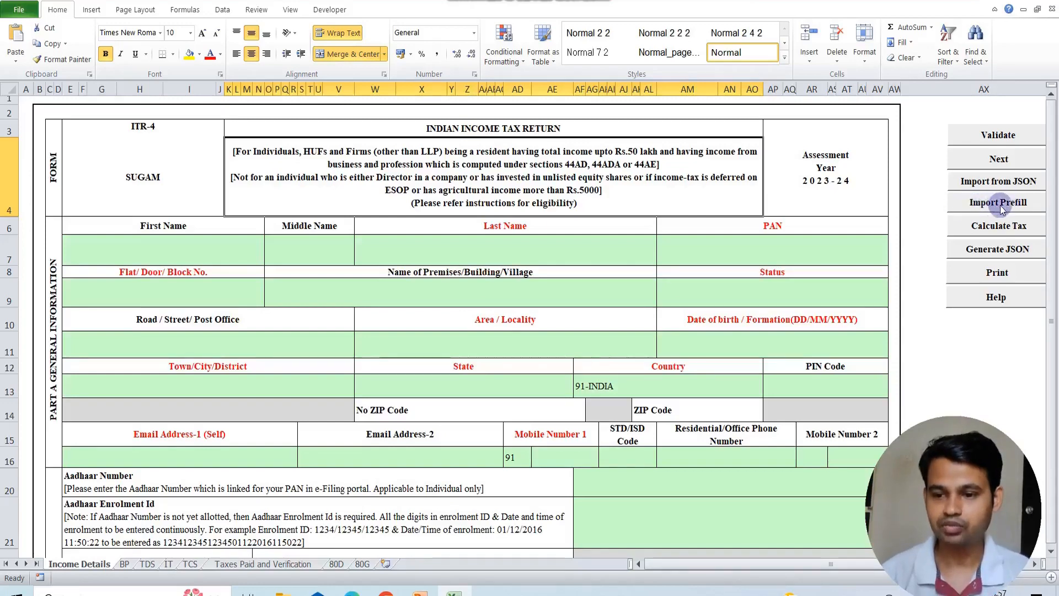
Import the downloaded prefill JSON file from the ITR folder into the ITR-4 form.
{"action": "left_click", "coordinate": [983, 203]}
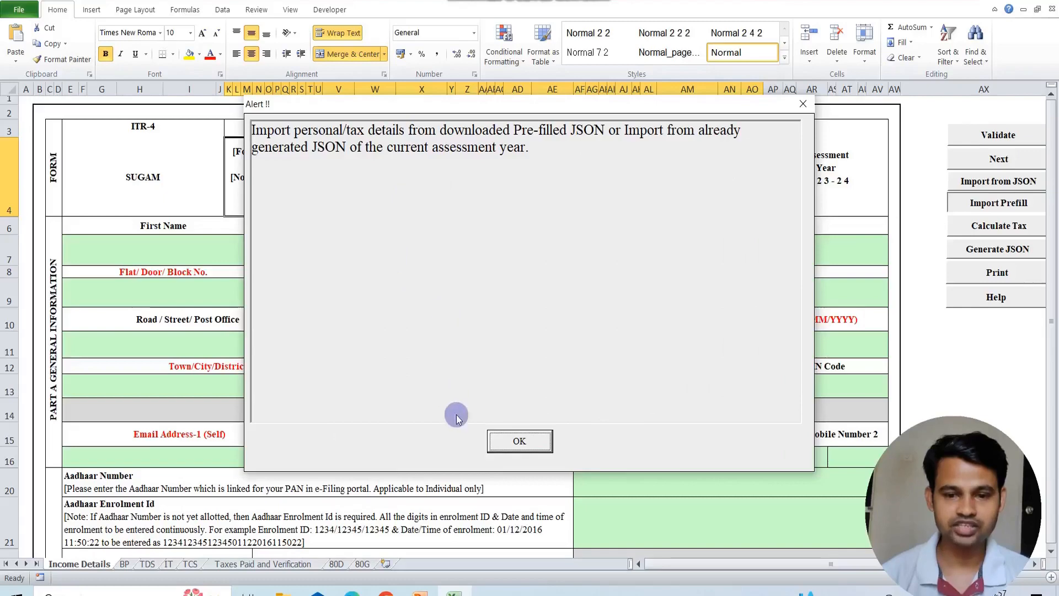
{"action": "left_click", "coordinate": [519, 441]}
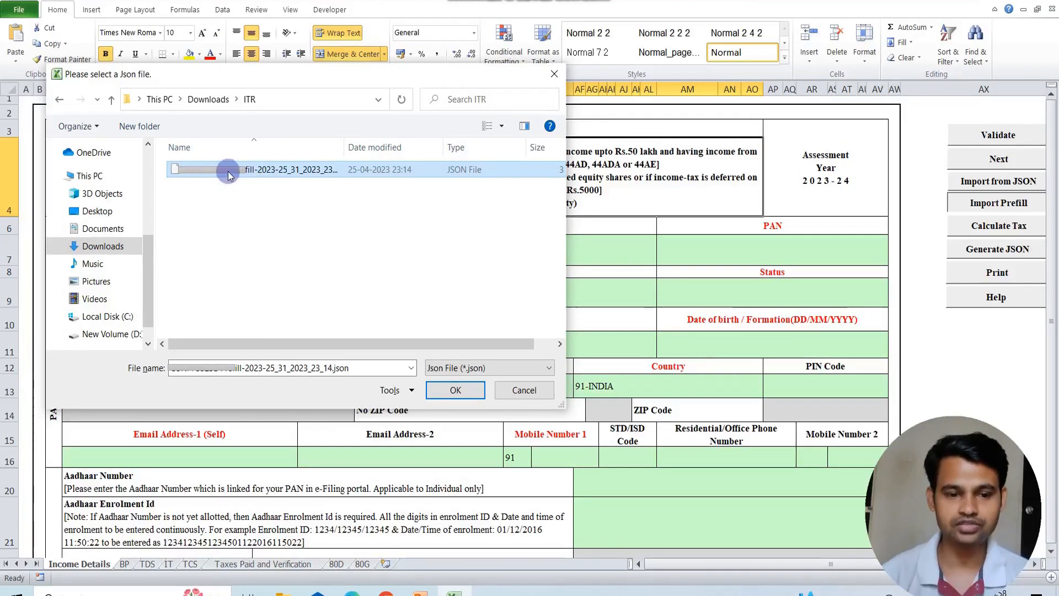
{"action": "left_click", "coordinate": [444, 390]}
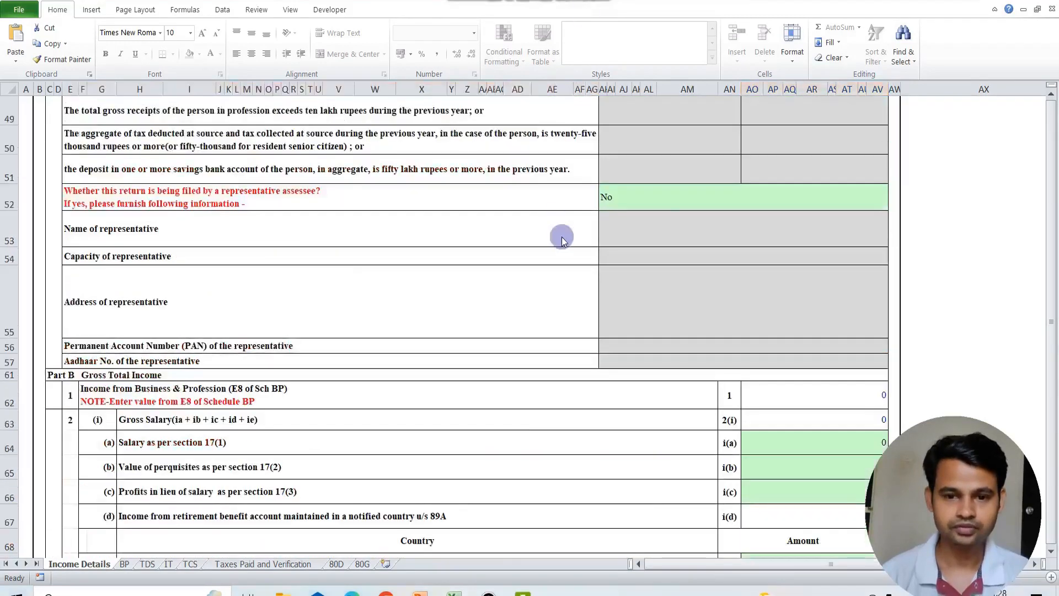
Review the representative assessee answer and the Part B salary, exempt allowance and section 16 deduction fields.
{"action": "left_click", "coordinate": [621, 195]}
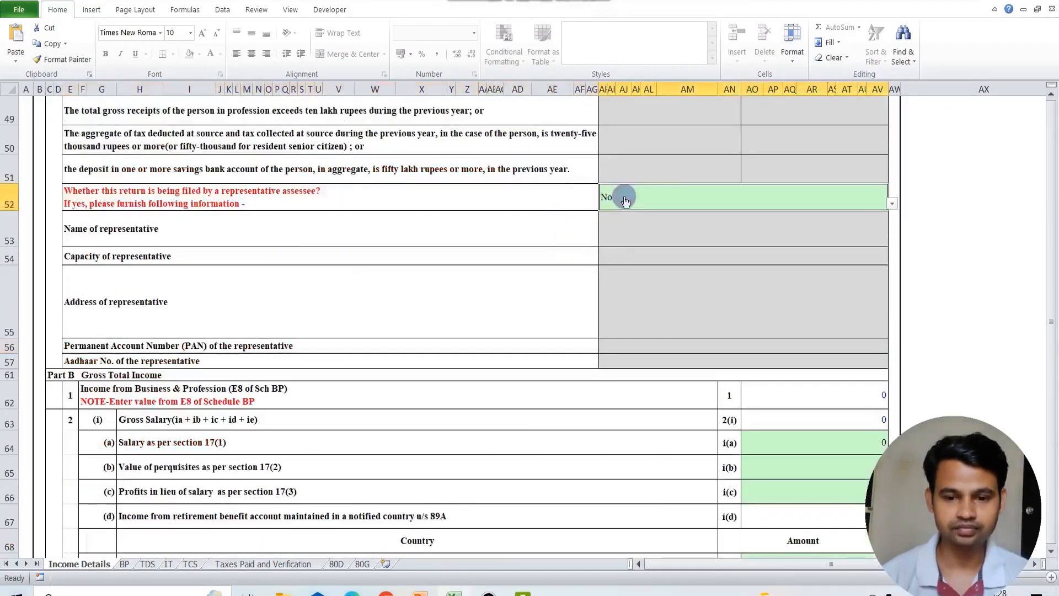
{"action": "scroll", "coordinate": [433, 390], "scroll_direction": "down", "scroll_amount": 4}
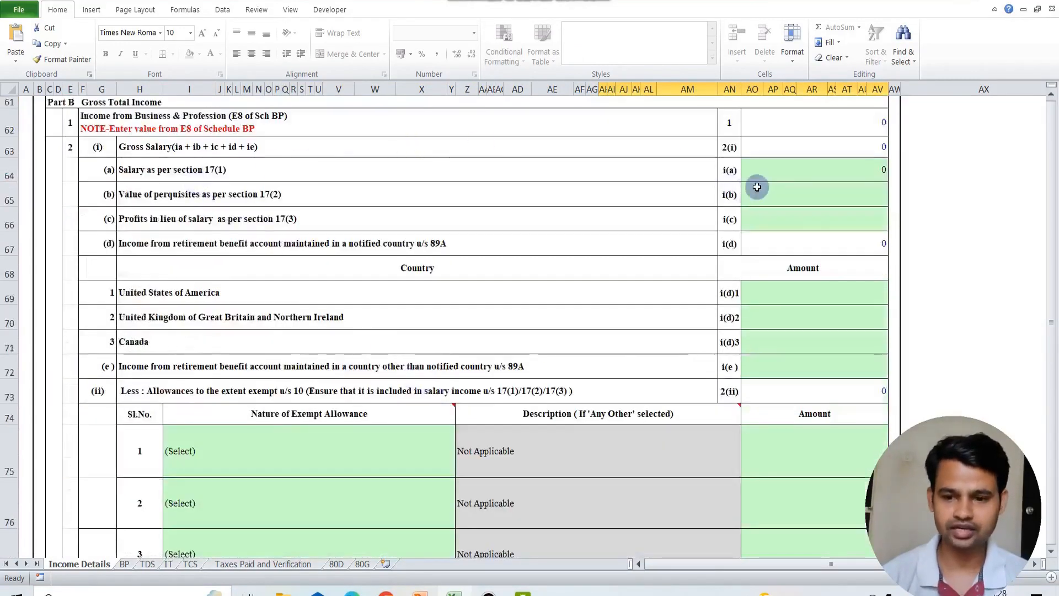
{"action": "left_click", "coordinate": [774, 172]}
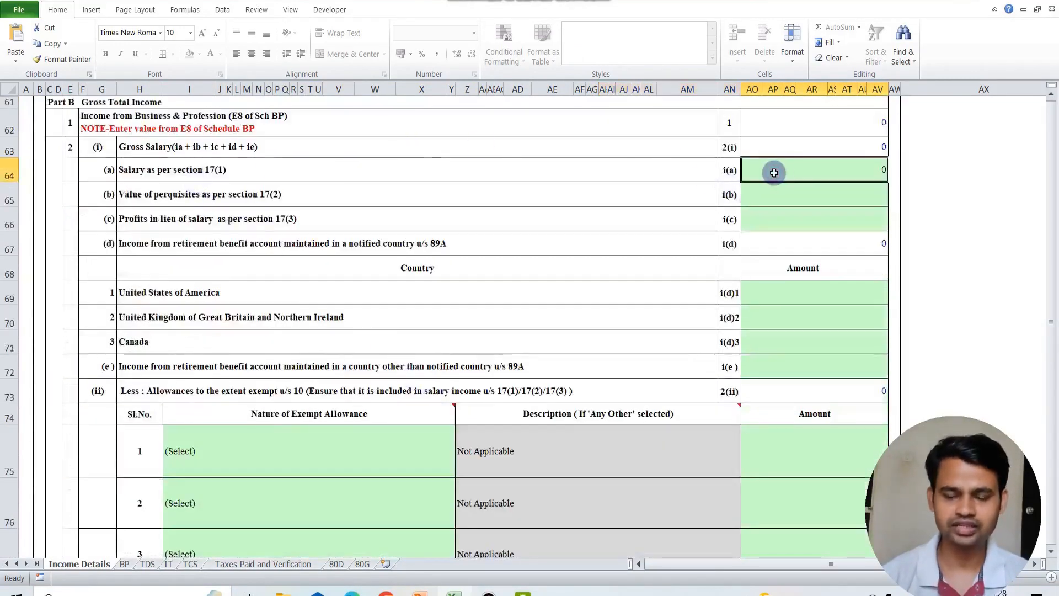
{"action": "left_click", "coordinate": [522, 259]}
{"action": "scroll", "coordinate": [522, 259], "scroll_direction": "down", "scroll_amount": 1}
{"action": "left_click", "coordinate": [522, 259]}
{"action": "scroll", "coordinate": [522, 259], "scroll_direction": "down", "scroll_amount": 6}
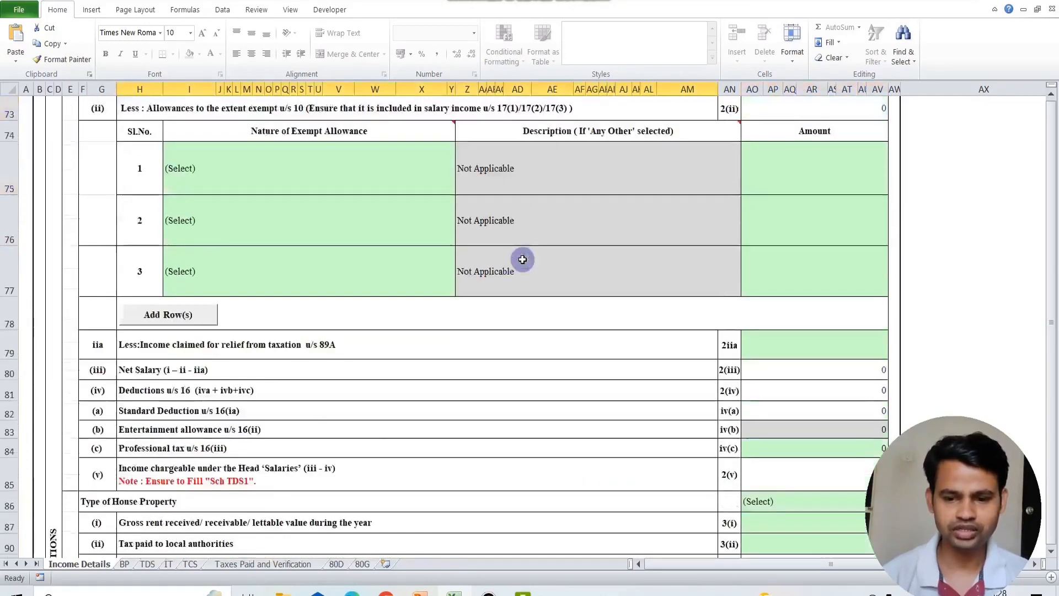
{"action": "scroll", "coordinate": [522, 259], "scroll_direction": "up", "scroll_amount": 1}
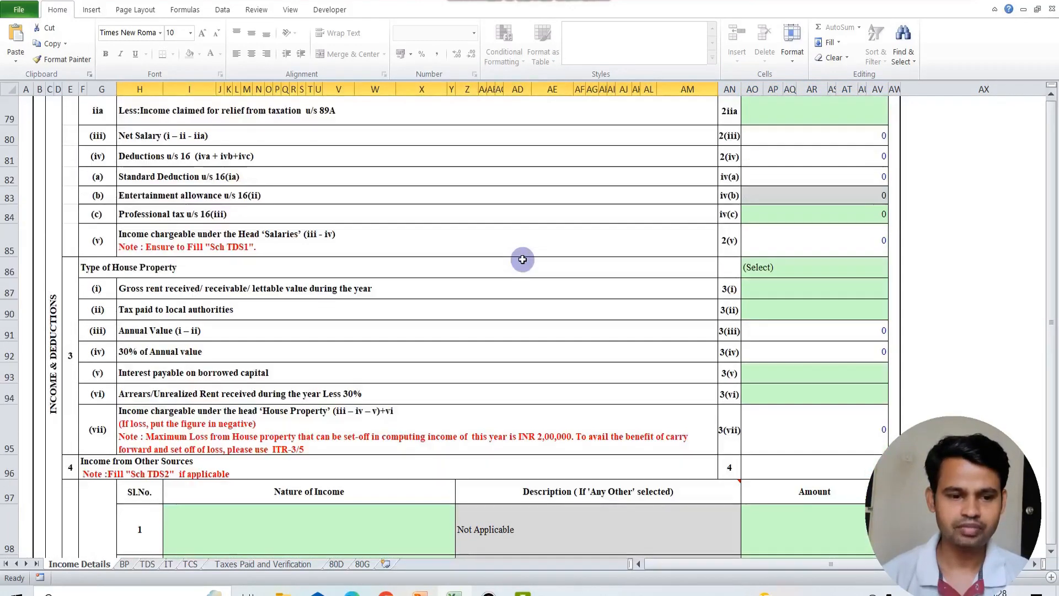
{"action": "scroll", "coordinate": [335, 267], "scroll_direction": "up", "scroll_amount": 1}
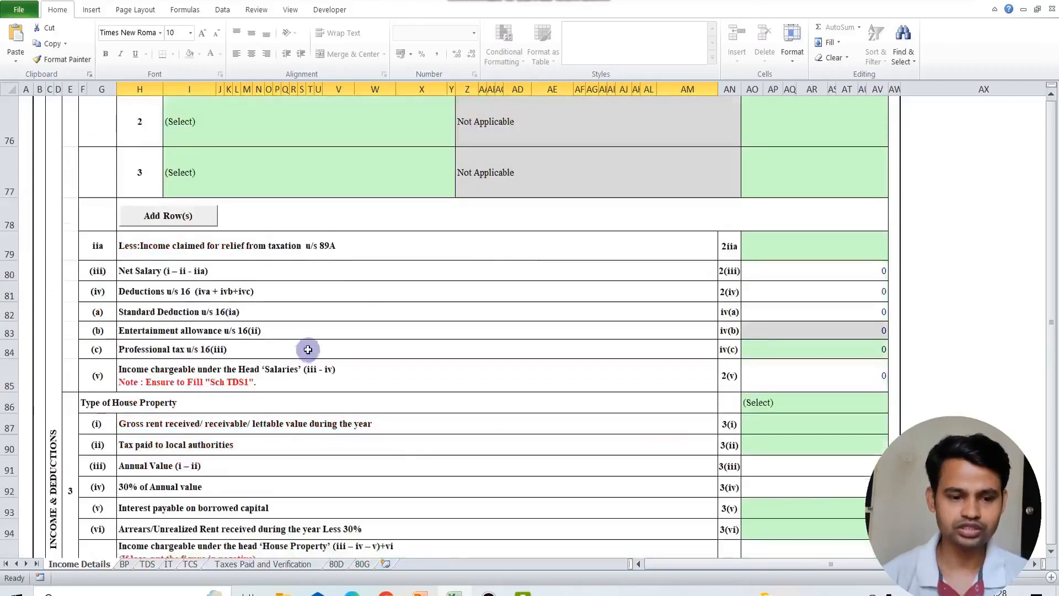
{"action": "scroll", "coordinate": [249, 331], "scroll_direction": "down", "scroll_amount": 1}
Set Type of House Property to Self Occupied and check the interest on borrowed capital and arrears fields.
{"action": "left_click", "coordinate": [102, 267]}
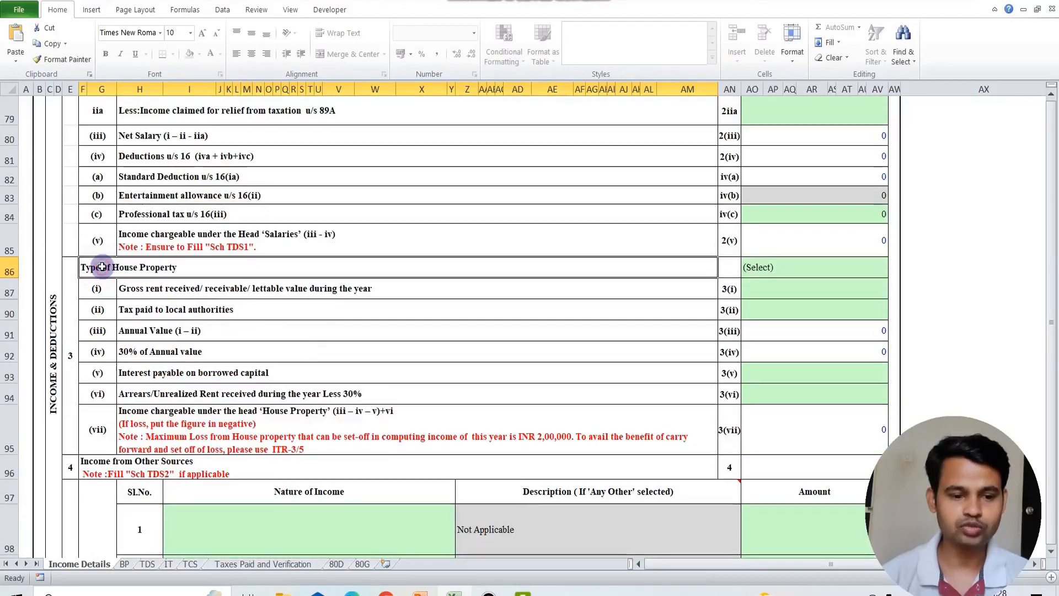
{"action": "left_click", "coordinate": [825, 269]}
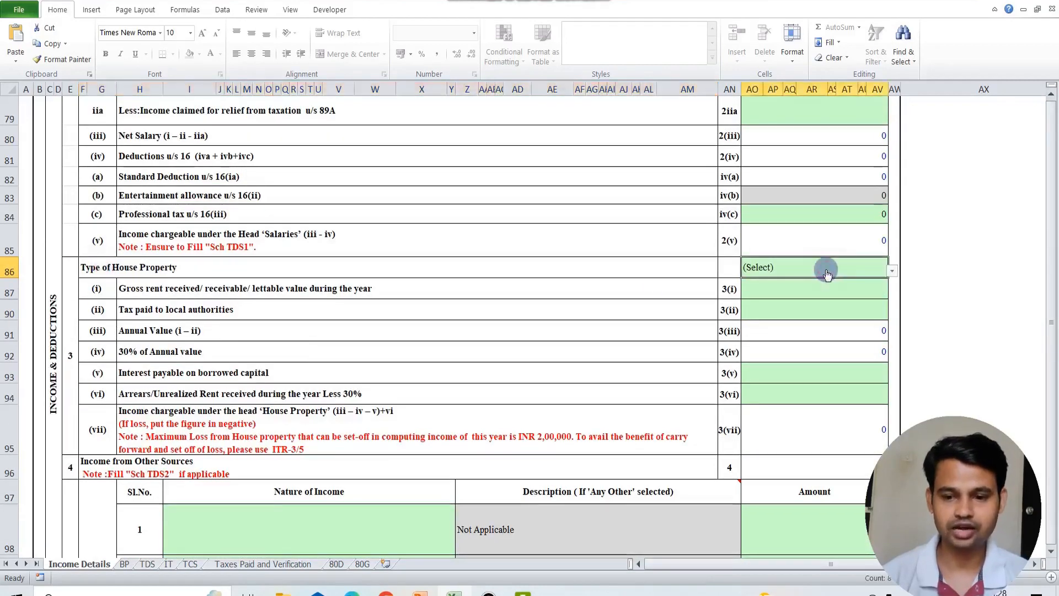
{"action": "left_click", "coordinate": [893, 271]}
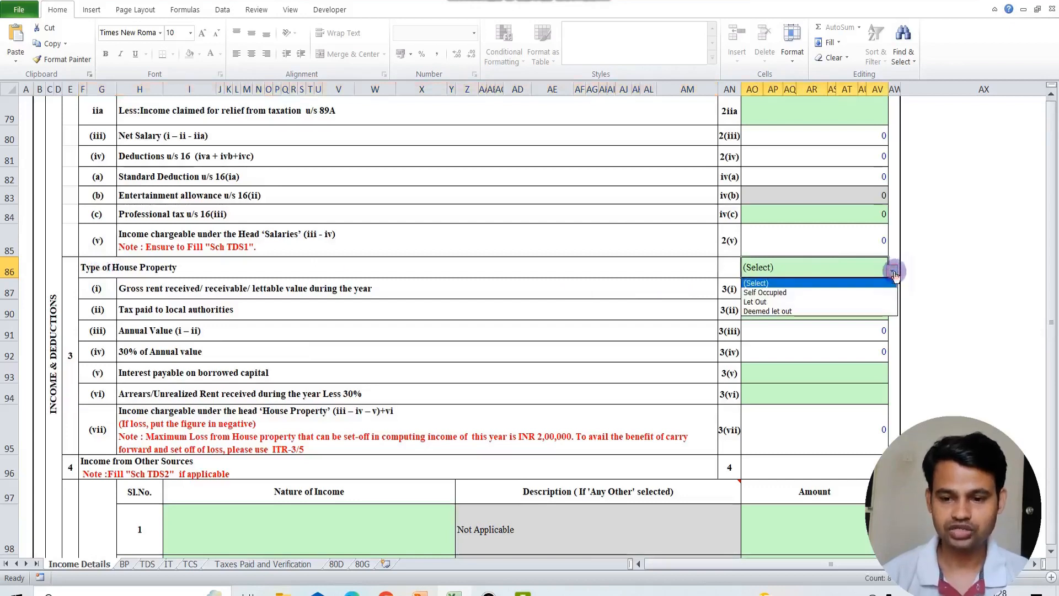
{"action": "left_click", "coordinate": [782, 298]}
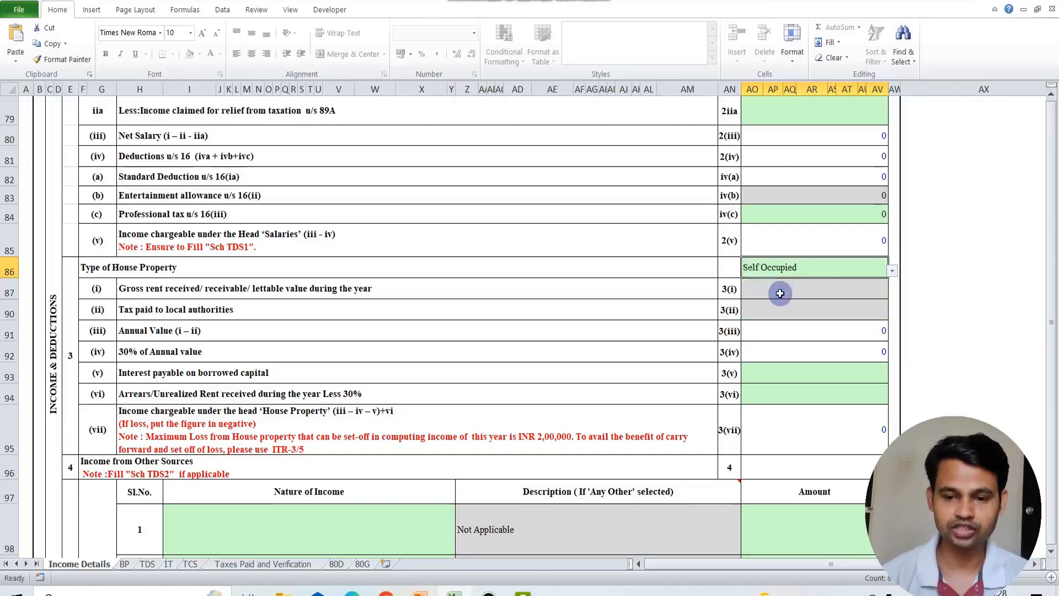
{"action": "left_click", "coordinate": [768, 378]}
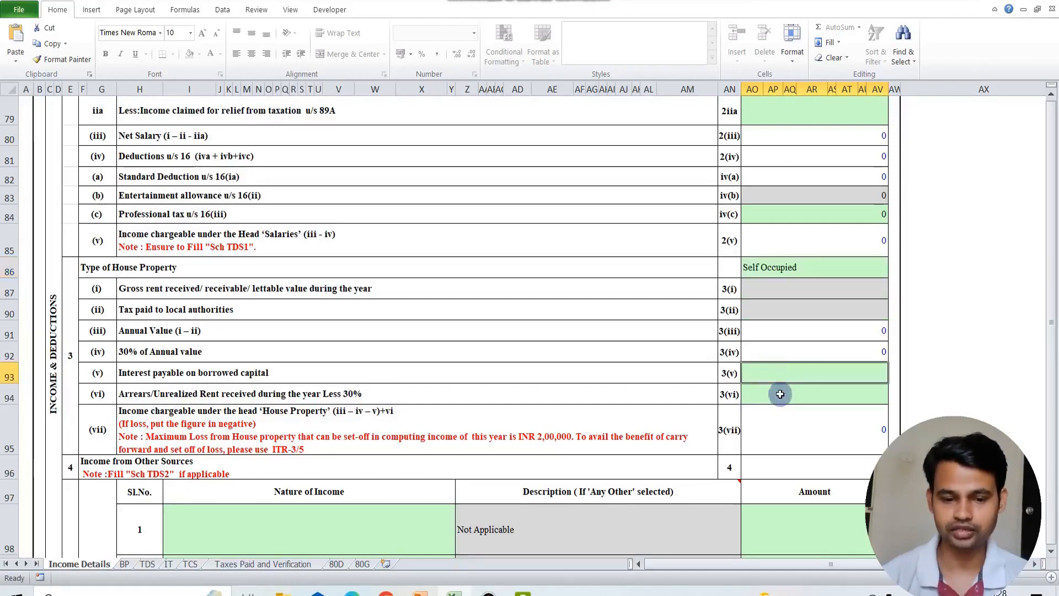
{"action": "left_click", "coordinate": [780, 394]}
{"action": "left_click", "coordinate": [765, 377]}
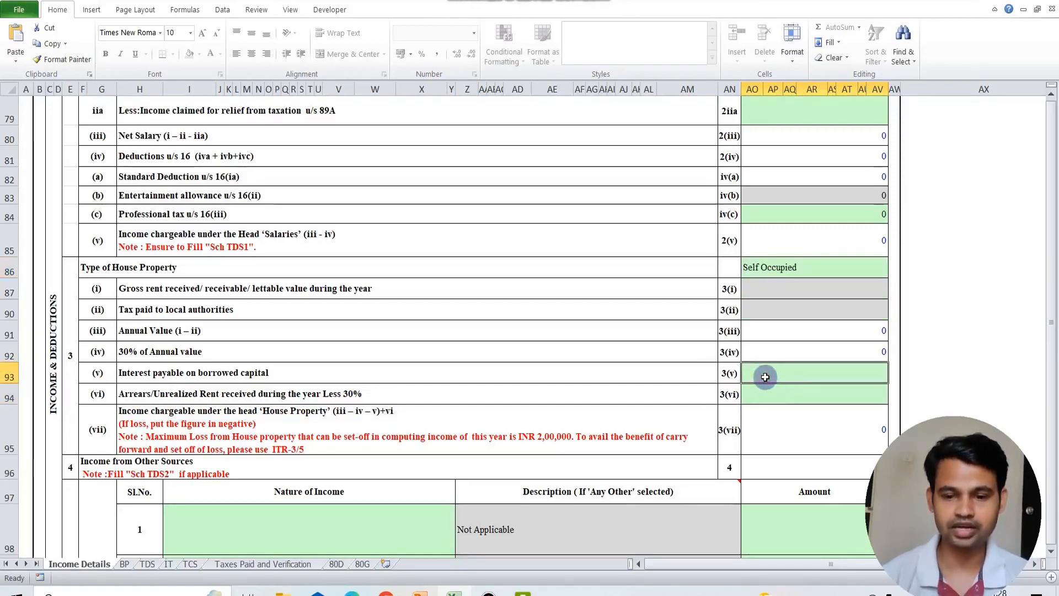
Set Type of House Property to Let Out and check the gross rent, local tax and borrowed capital interest fields.
{"action": "left_click", "coordinate": [841, 268]}
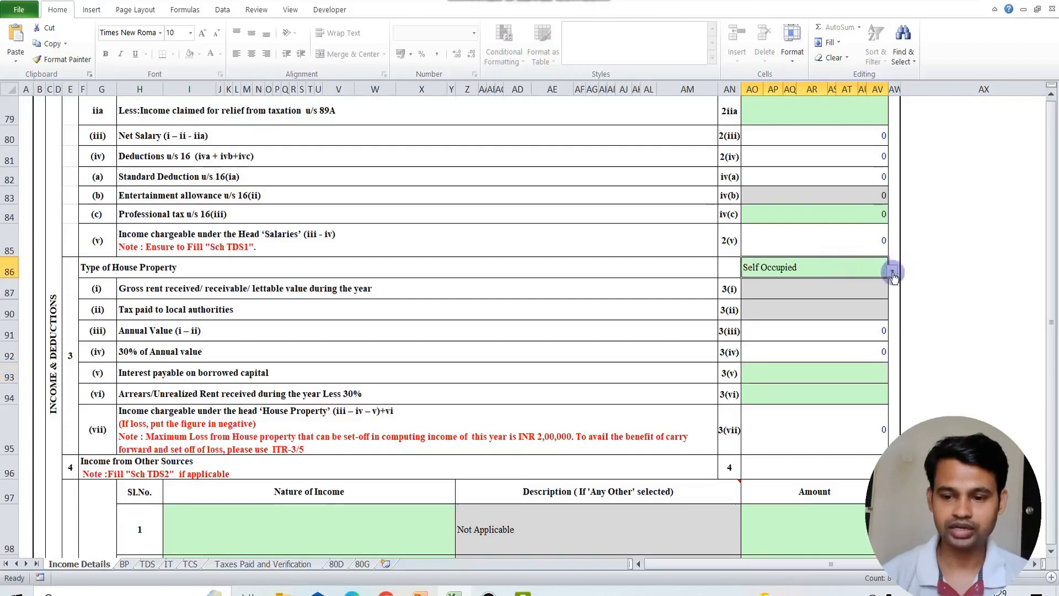
{"action": "left_click", "coordinate": [892, 271]}
{"action": "left_click", "coordinate": [762, 305]}
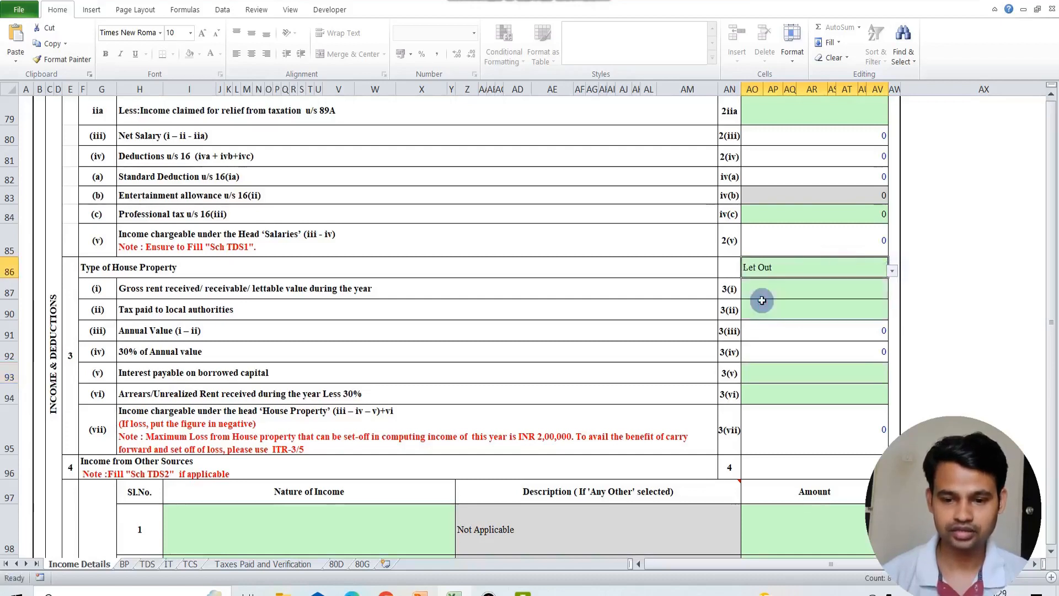
{"action": "left_click", "coordinate": [780, 291]}
{"action": "left_click", "coordinate": [779, 309]}
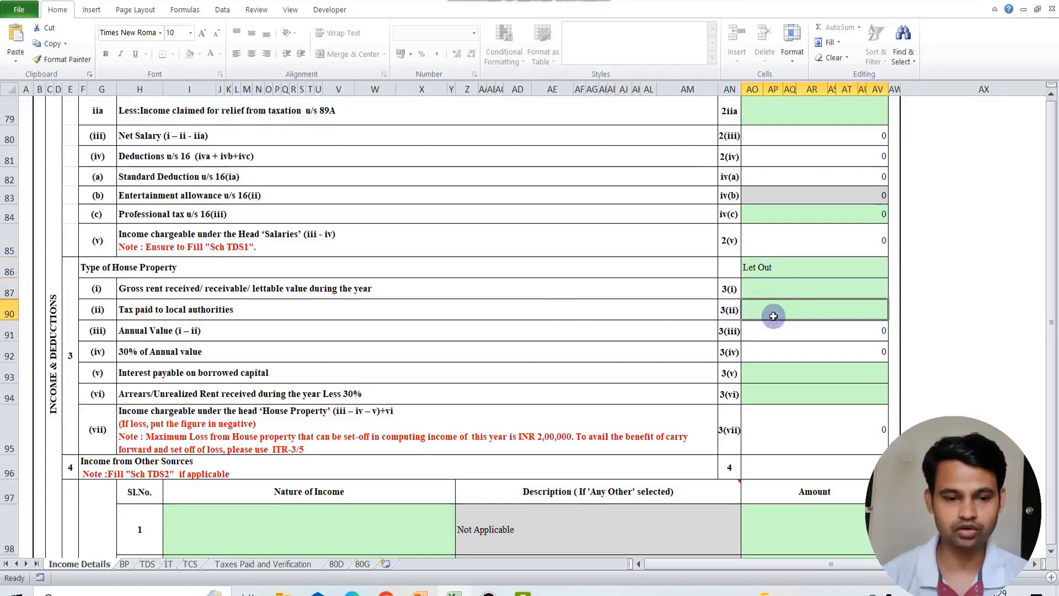
{"action": "left_click", "coordinate": [776, 376]}
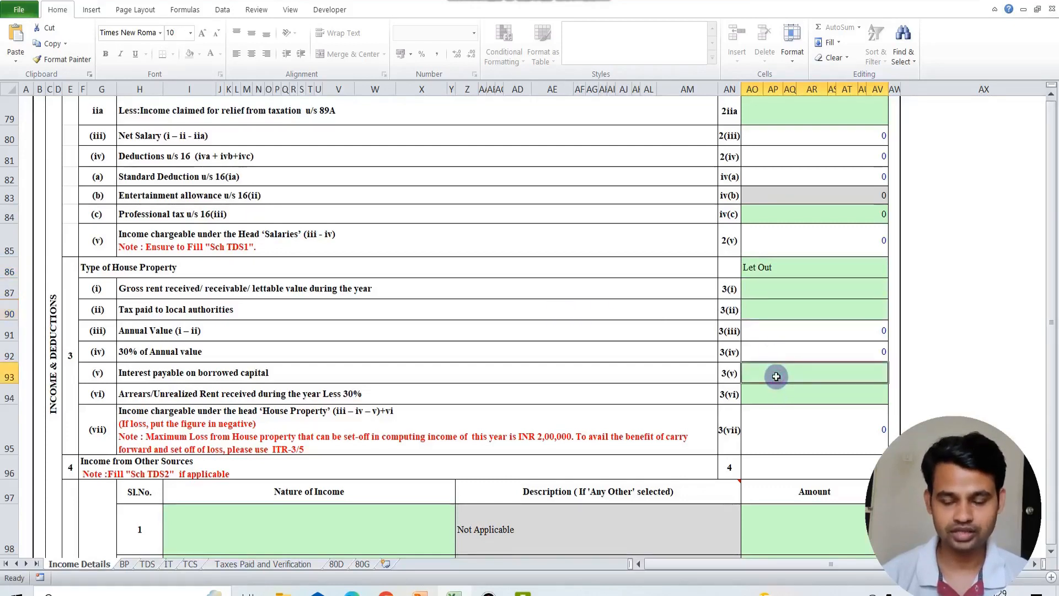
Reset Type of House Property to (Select).
{"action": "left_click", "coordinate": [783, 270]}
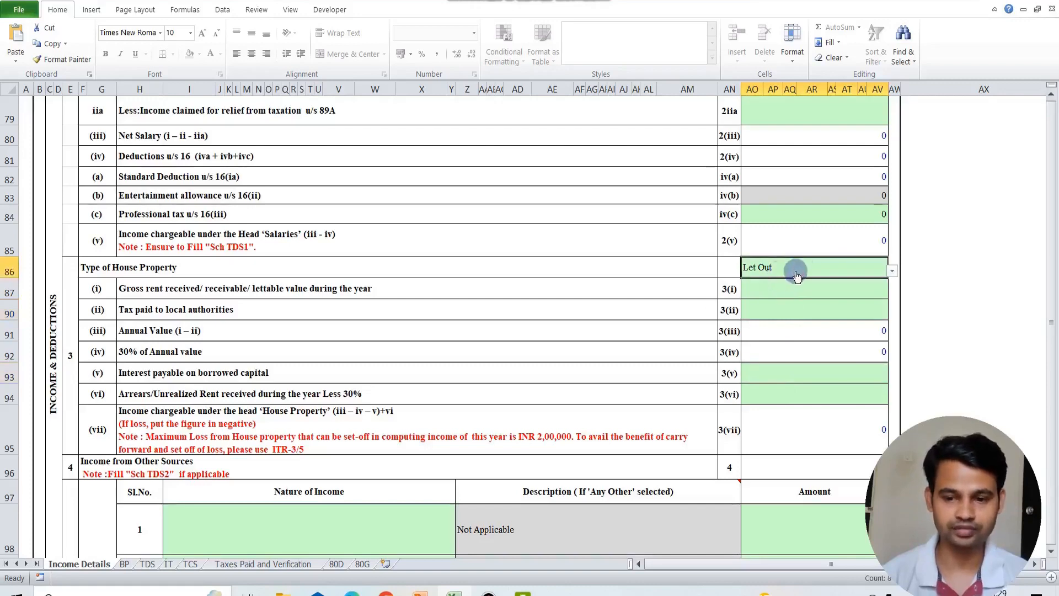
{"action": "left_click", "coordinate": [891, 271]}
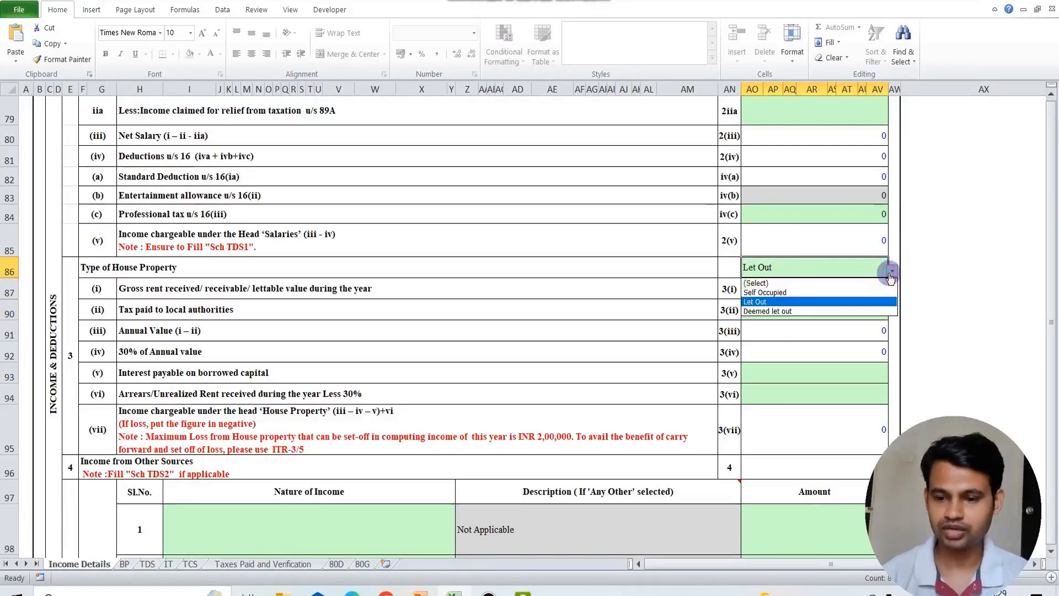
{"action": "left_click", "coordinate": [763, 283]}
Set the nature of the first Income from Other Sources entry to Interest from Saving Bank Account.
{"action": "left_click", "coordinate": [556, 295]}
{"action": "scroll", "coordinate": [555, 296], "scroll_direction": "down", "scroll_amount": 2}
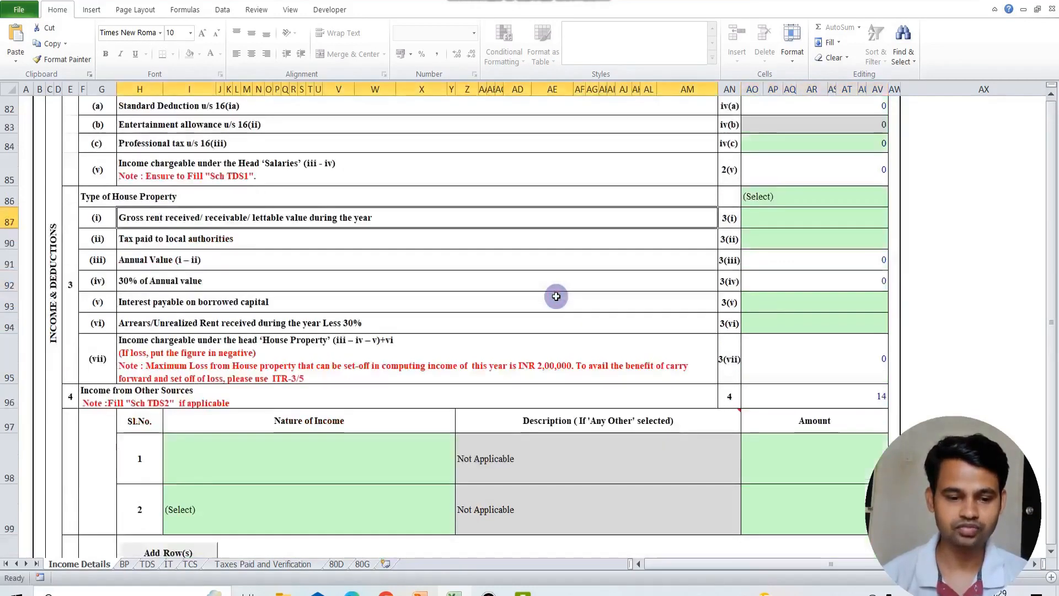
{"action": "left_click", "coordinate": [166, 343]}
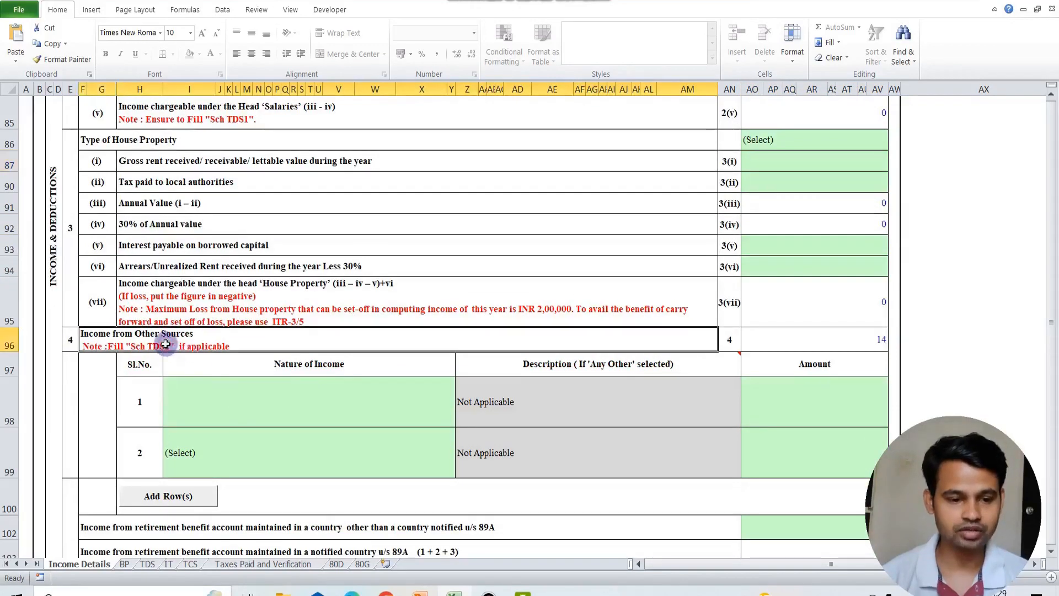
{"action": "left_click", "coordinate": [325, 410]}
{"action": "scroll", "coordinate": [326, 410], "scroll_direction": "down", "scroll_amount": 1}
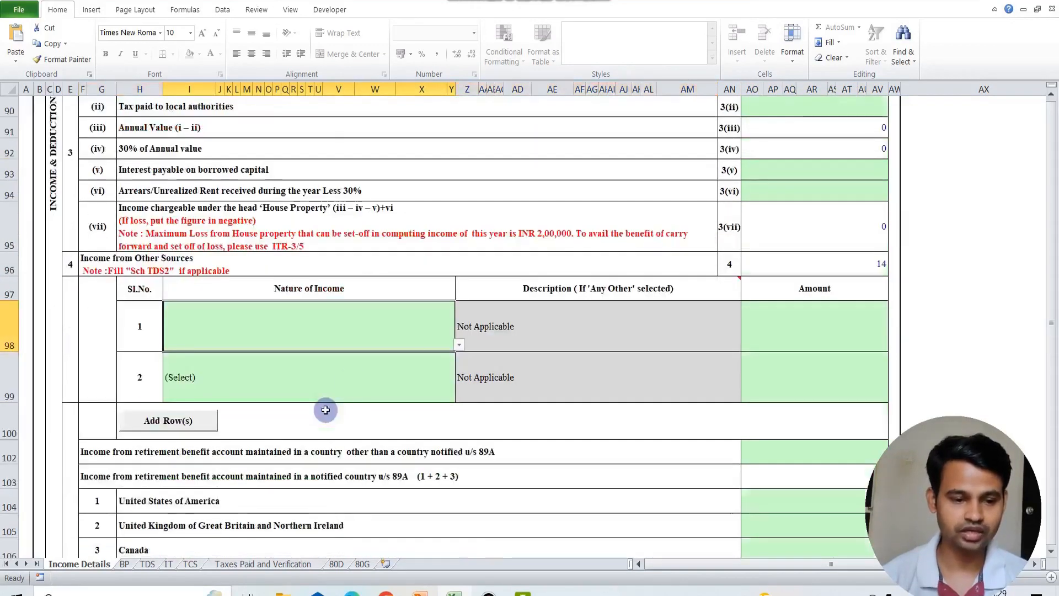
{"action": "left_click", "coordinate": [459, 345]}
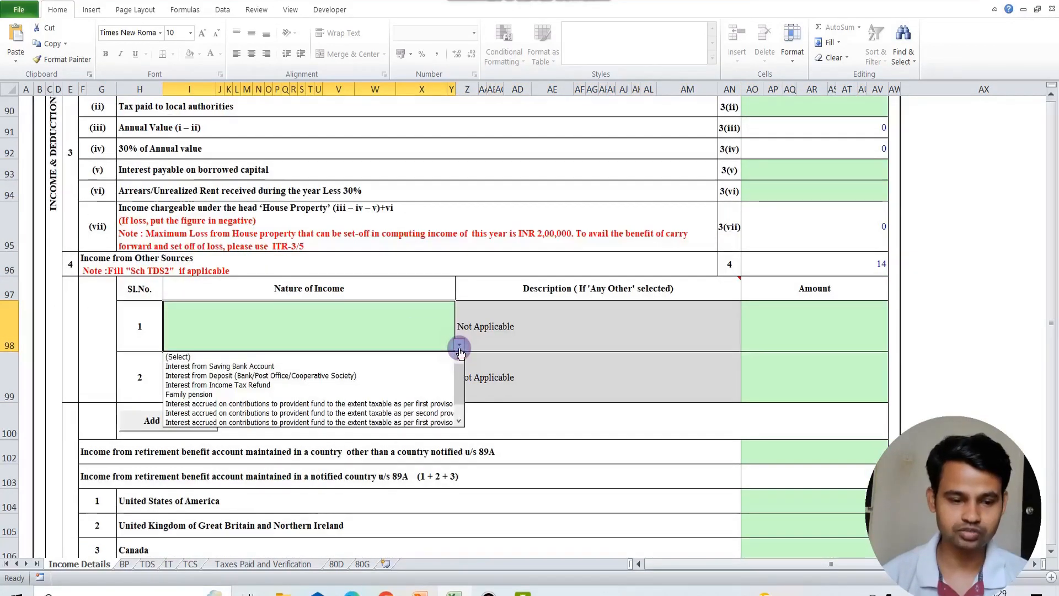
{"action": "left_click", "coordinate": [232, 366]}
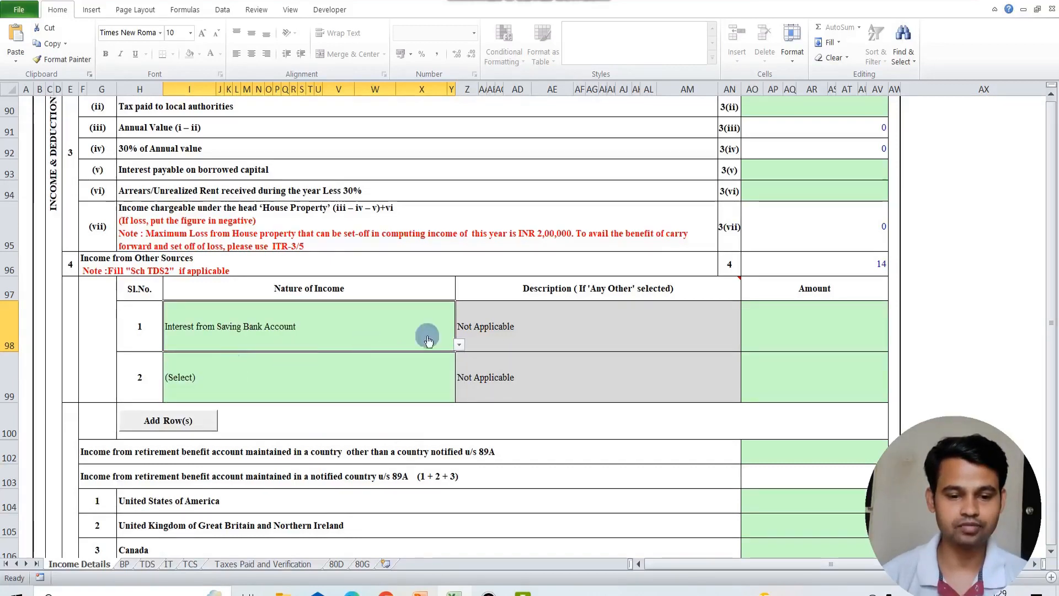
Enter 500 as the amount of the savings bank interest and check the Income from Other Sources total.
{"action": "left_click", "coordinate": [833, 323]}
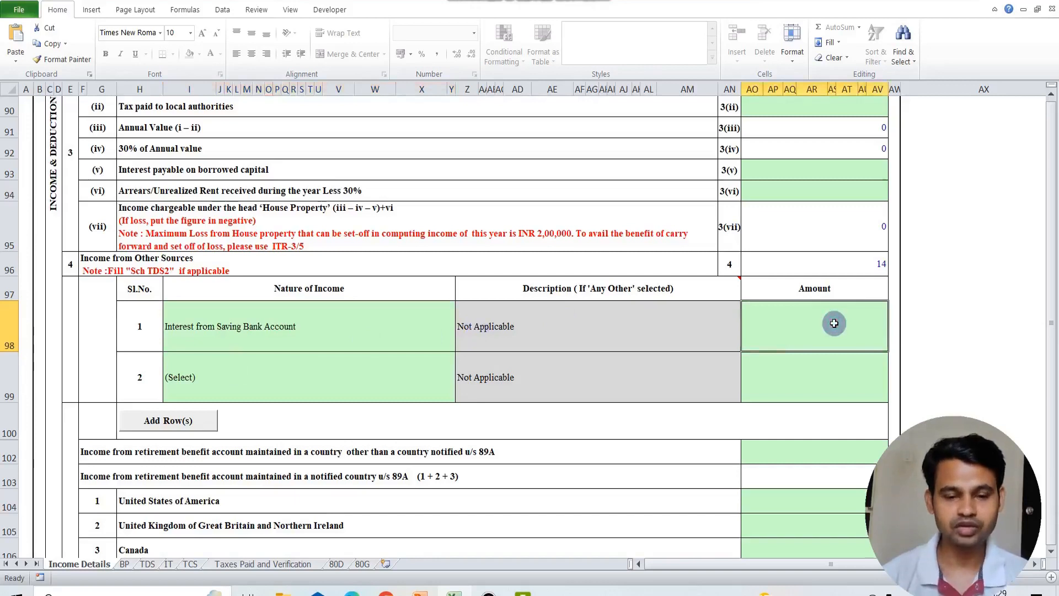
{"action": "type", "text": "500"}
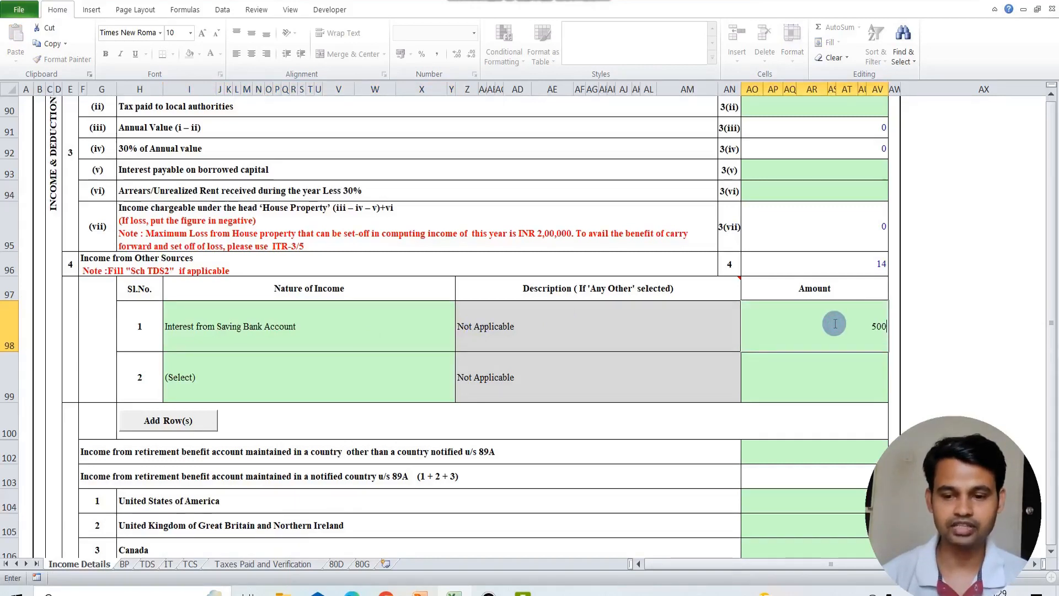
{"action": "left_click", "coordinate": [591, 274]}
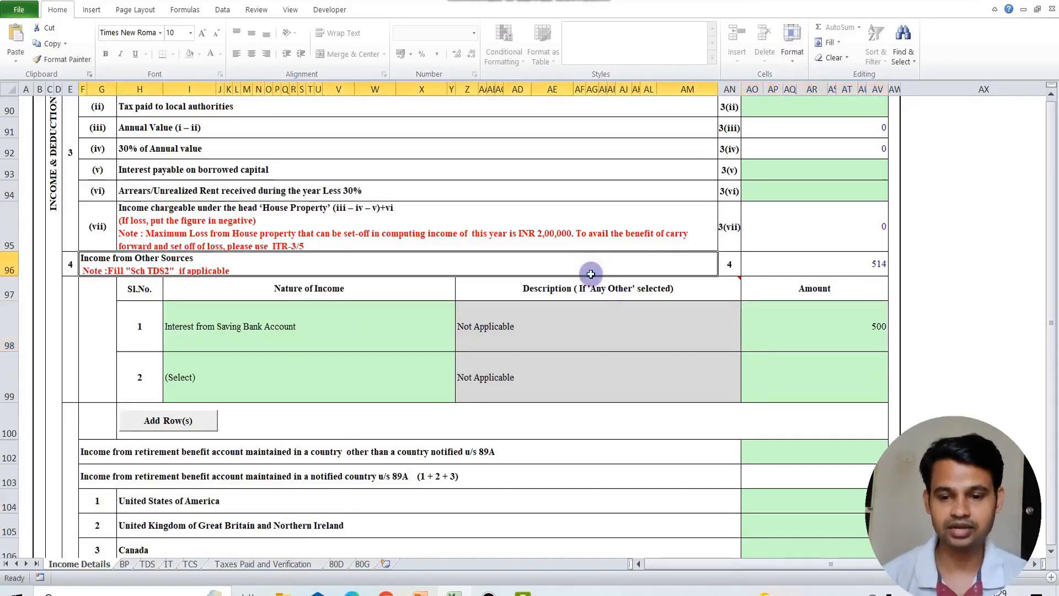
{"action": "left_click", "coordinate": [762, 346]}
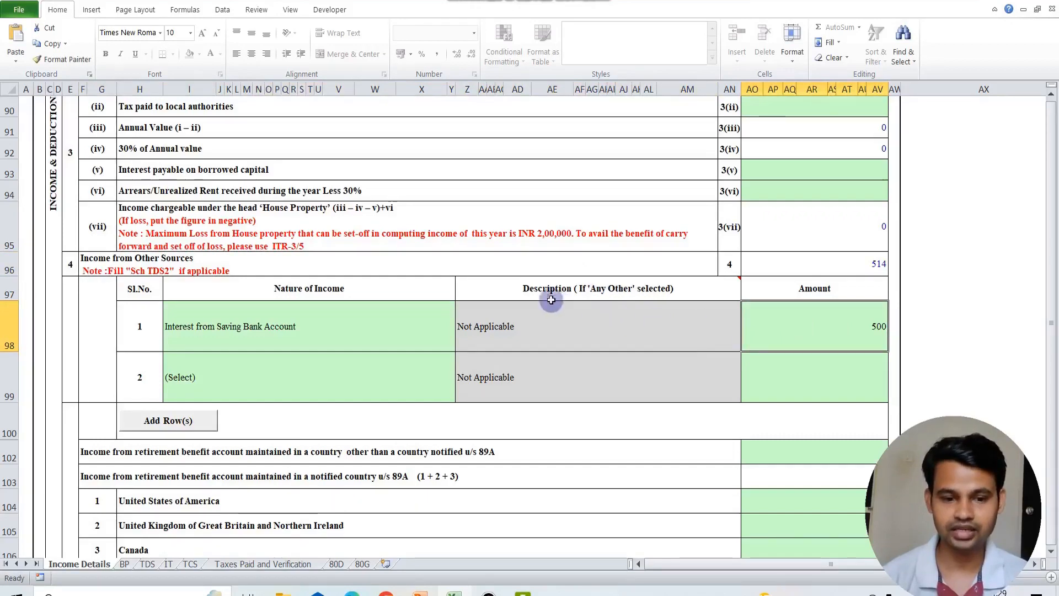
{"action": "mouse_move", "coordinate": [543, 298]}
{"action": "left_click", "coordinate": [496, 253]}
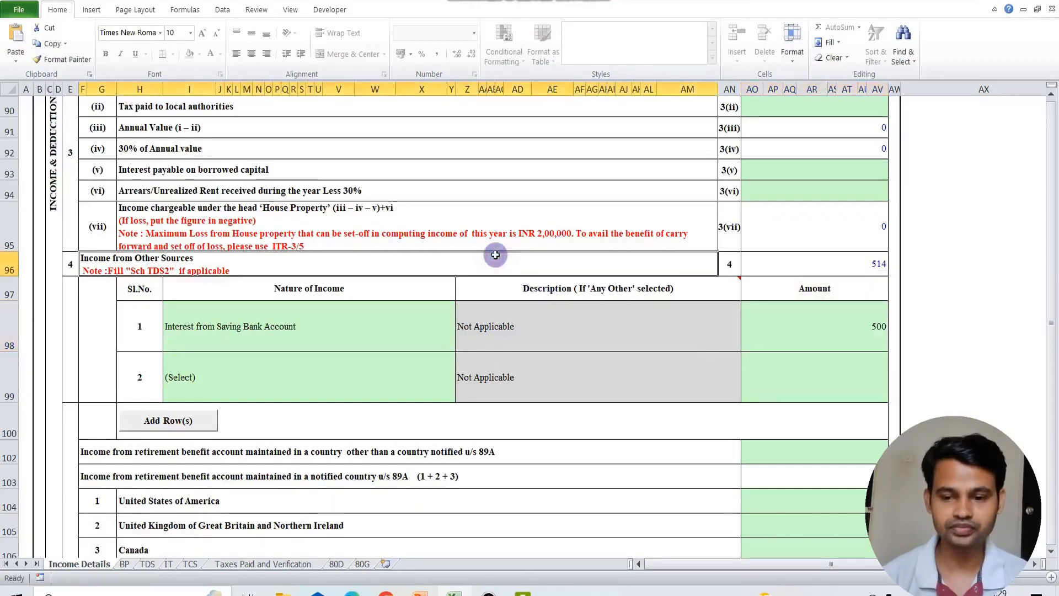
Review the quarterly dividend breakup, including the Upto 15-Jun-2022 amount and the dividend total.
{"action": "scroll", "coordinate": [496, 255], "scroll_direction": "down", "scroll_amount": 3}
{"action": "scroll", "coordinate": [495, 254], "scroll_direction": "down", "scroll_amount": 2}
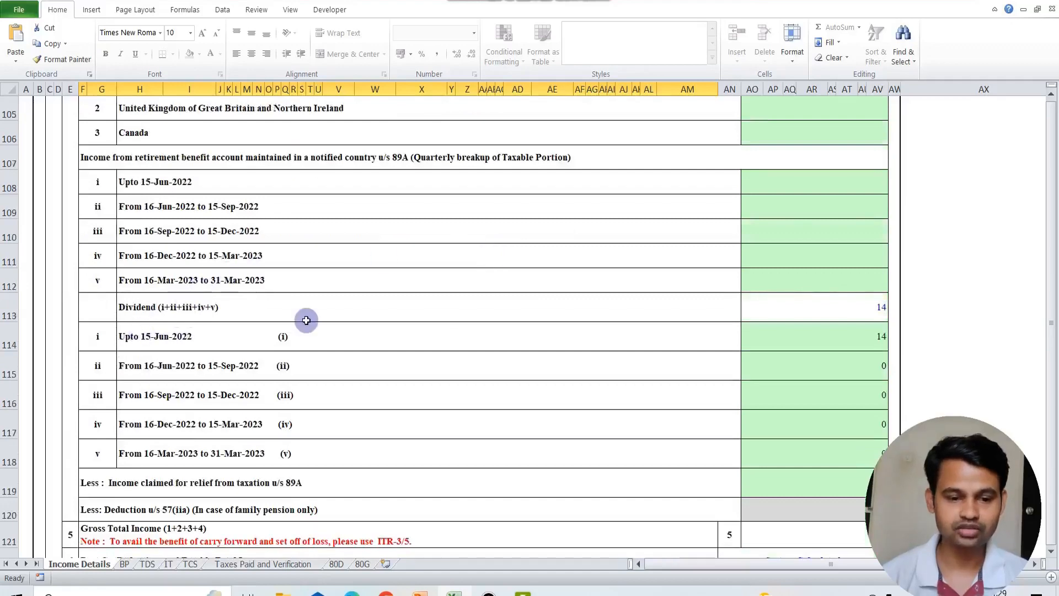
{"action": "scroll", "coordinate": [303, 319], "scroll_direction": "down", "scroll_amount": 2}
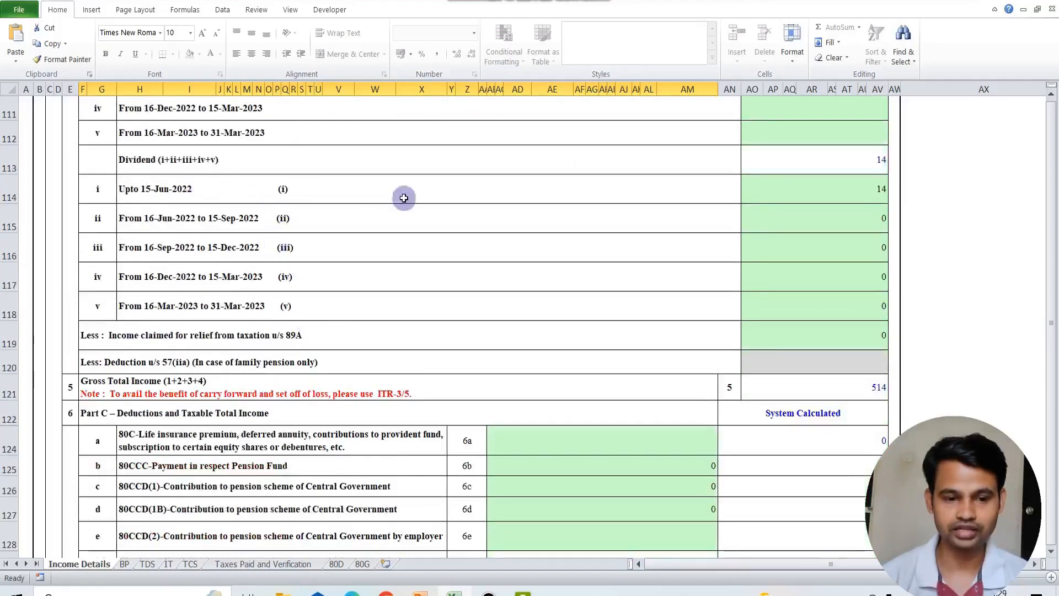
{"action": "left_click", "coordinate": [819, 192]}
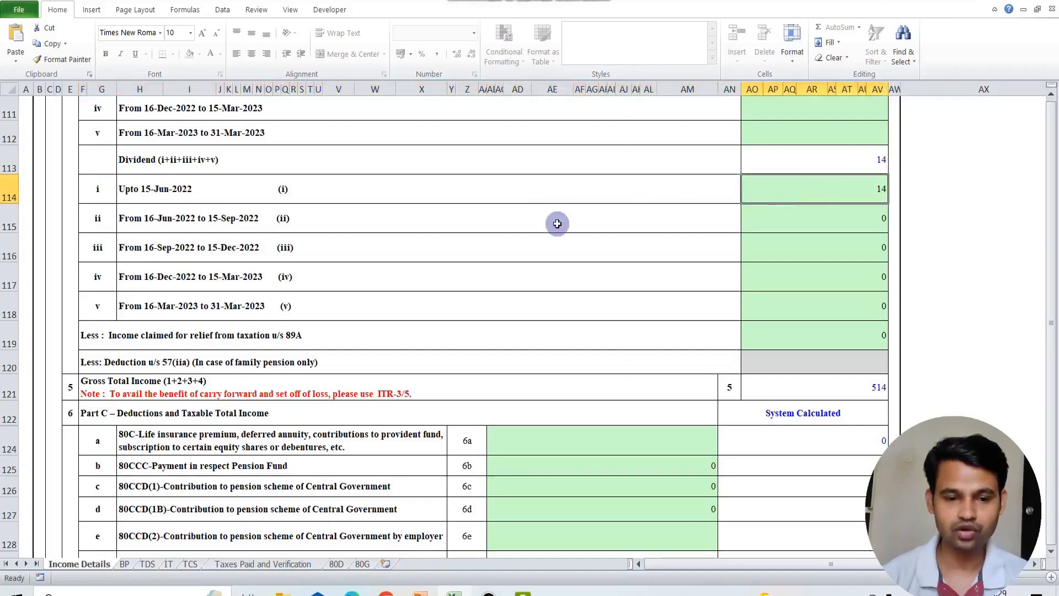
{"action": "scroll", "coordinate": [765, 247], "scroll_direction": "up", "scroll_amount": 1}
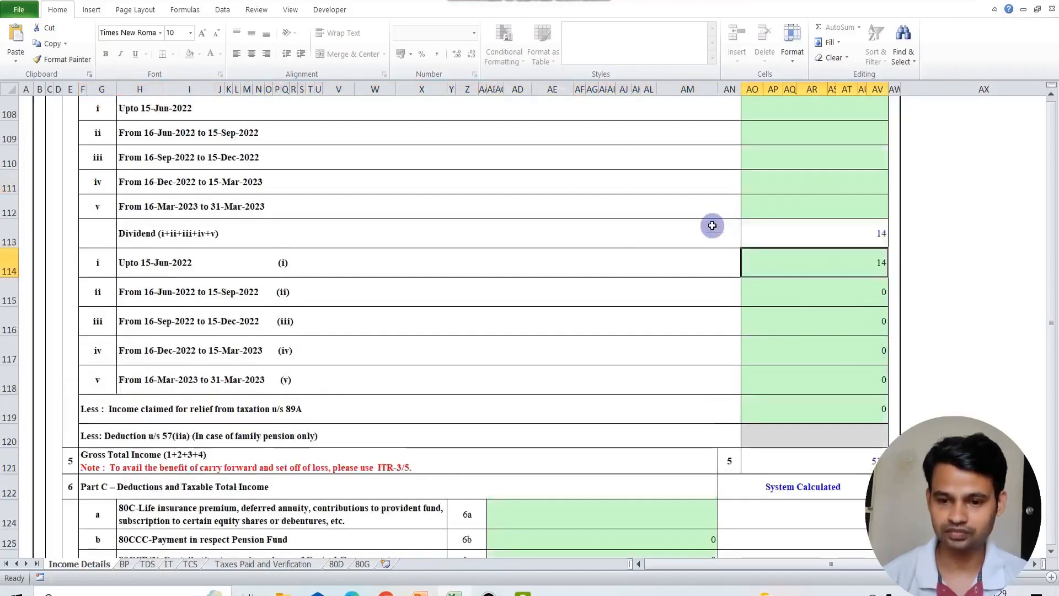
{"action": "left_click", "coordinate": [821, 228]}
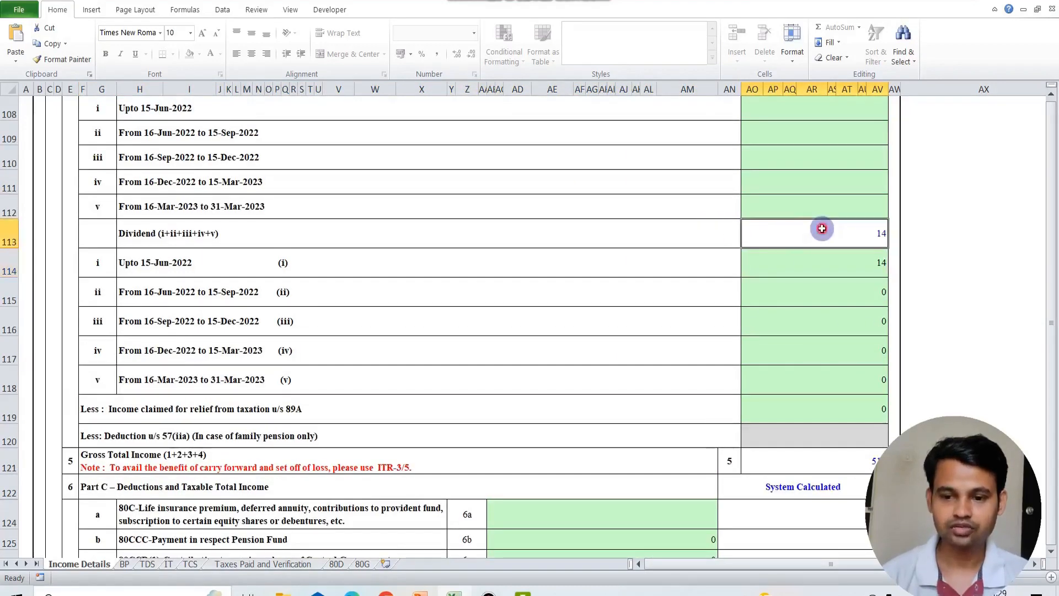
{"action": "left_click", "coordinate": [819, 267]}
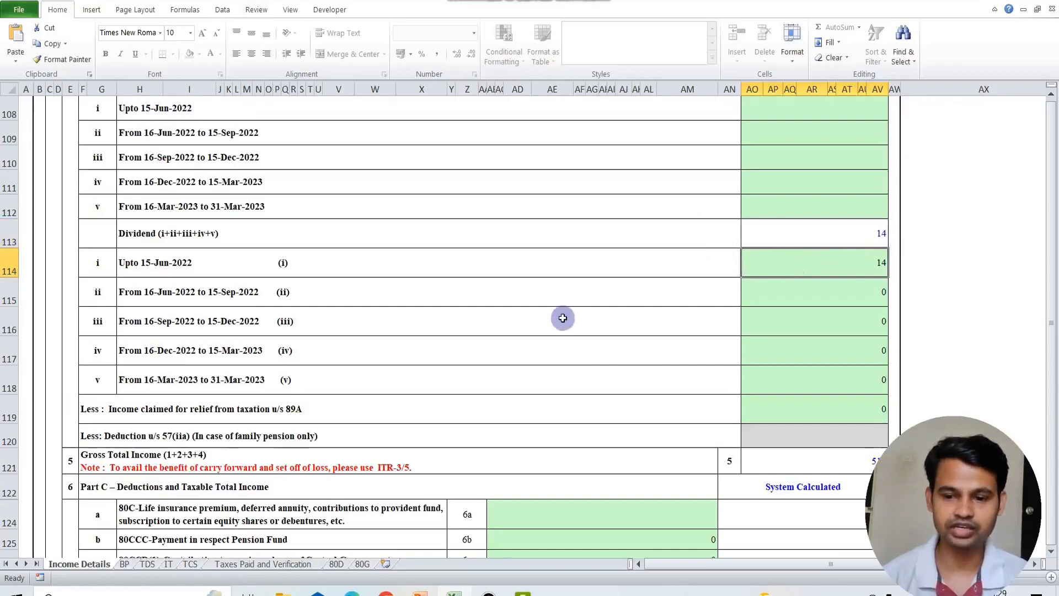
Enter 500 as the 80TTA savings interest deduction in Part C and check the Total Deductions row.
{"action": "scroll", "coordinate": [562, 317], "scroll_direction": "down", "scroll_amount": 4}
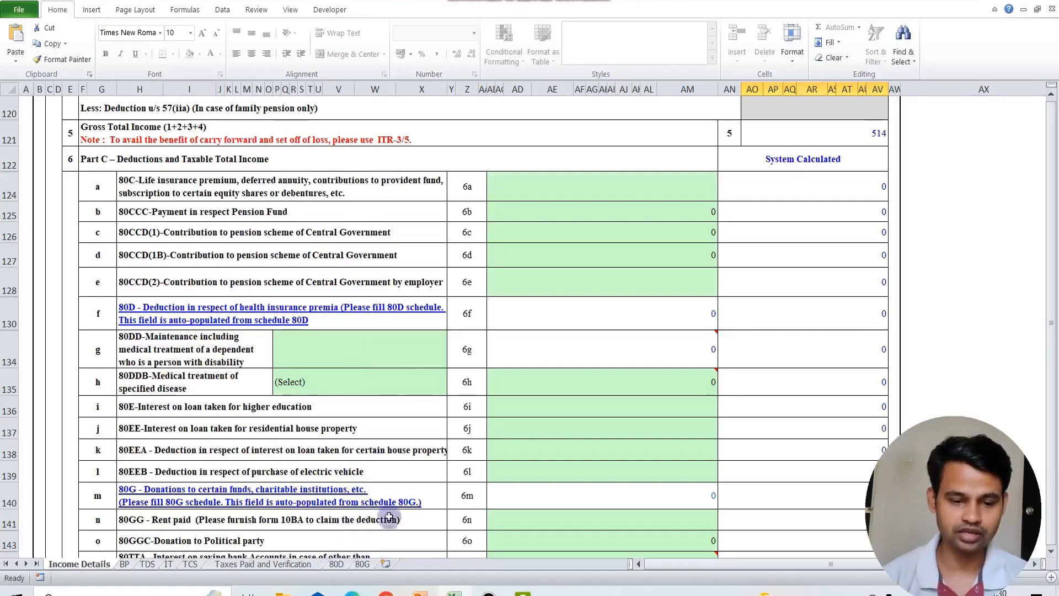
{"action": "scroll", "coordinate": [458, 436], "scroll_direction": "down", "scroll_amount": 3}
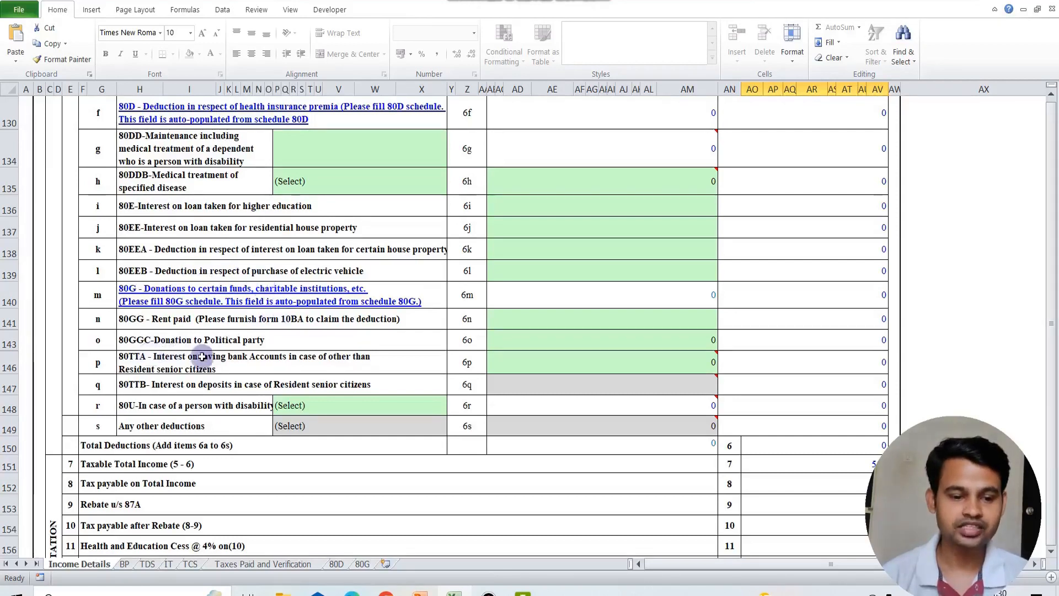
{"action": "left_click", "coordinate": [226, 358]}
{"action": "left_click", "coordinate": [558, 368]}
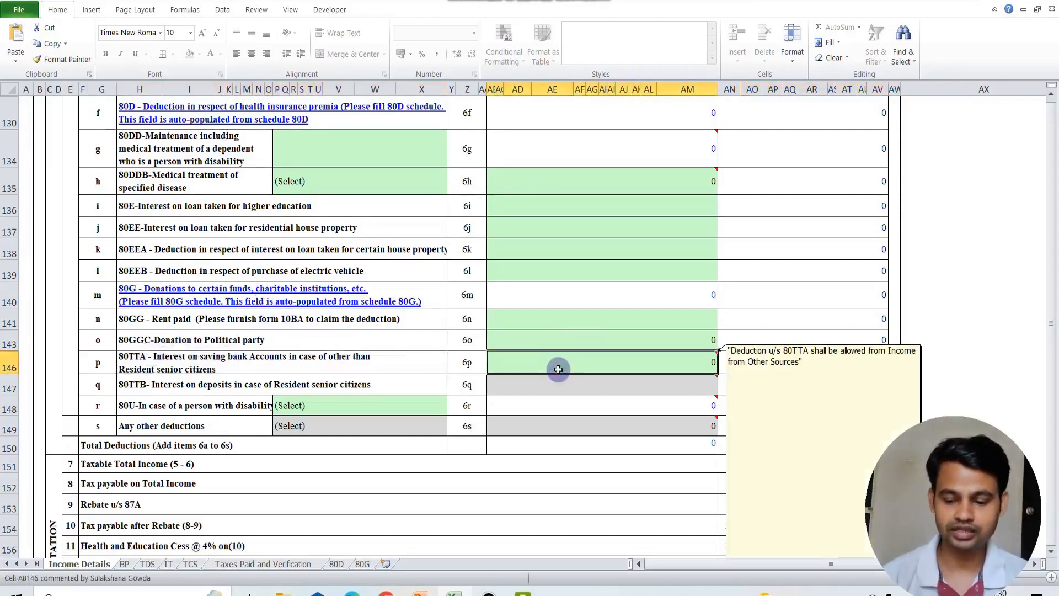
{"action": "type", "text": "500"}
{"action": "key", "text": "Return"}
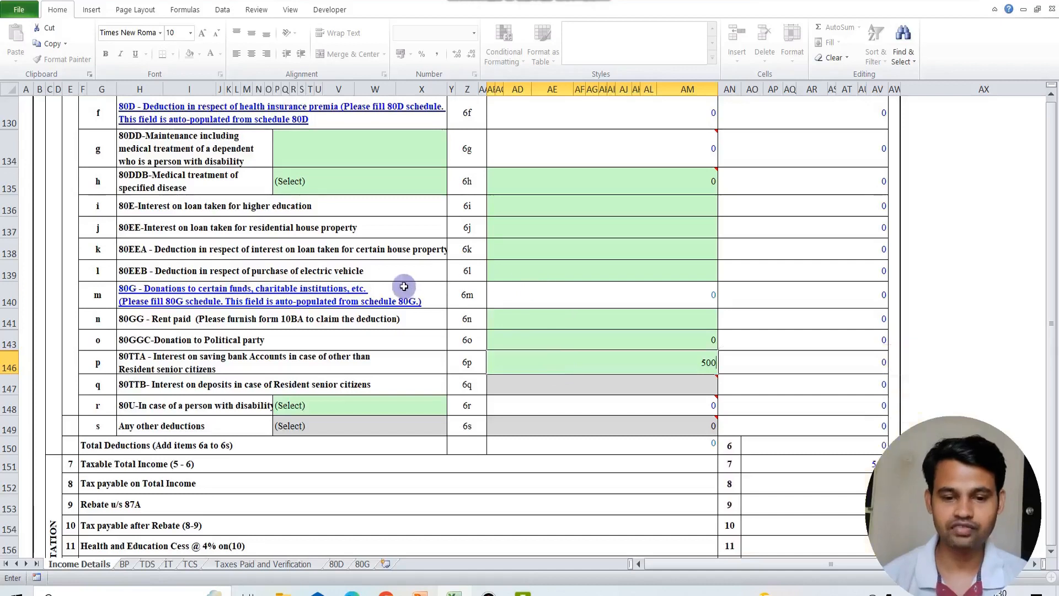
{"action": "left_click", "coordinate": [346, 253]}
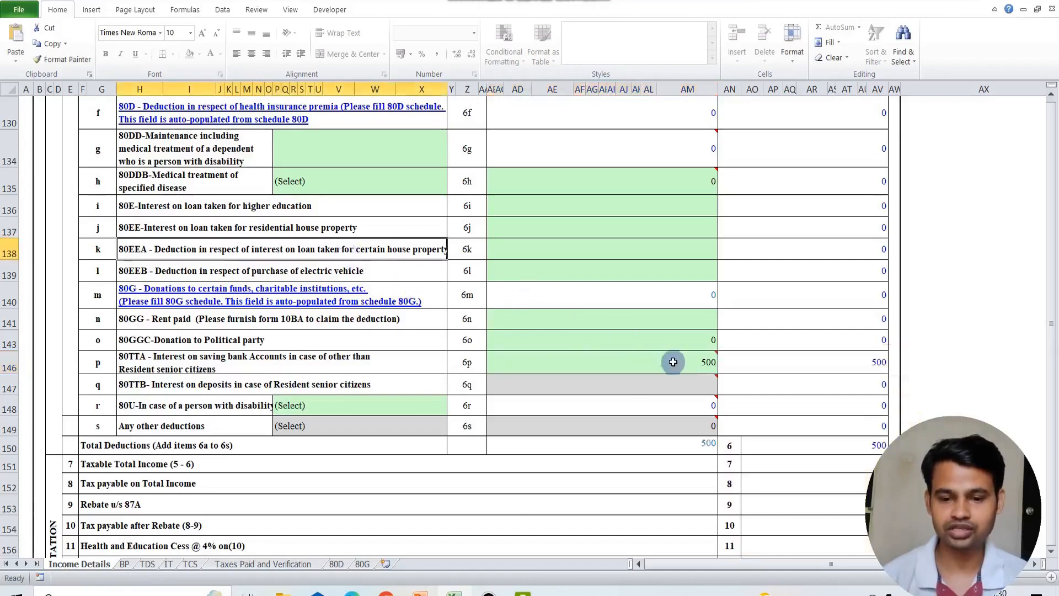
{"action": "mouse_move", "coordinate": [644, 364]}
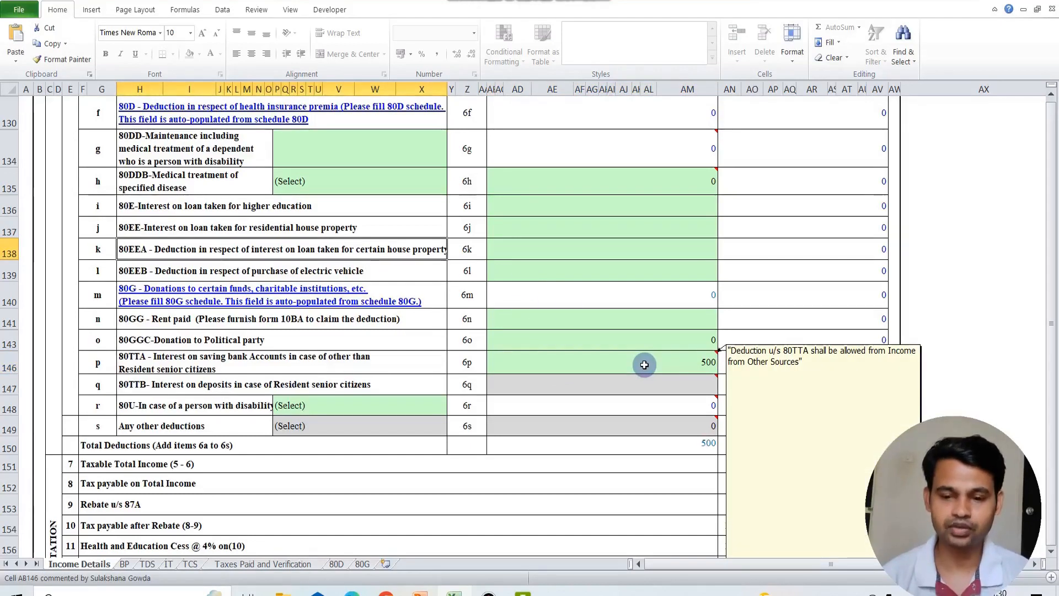
{"action": "left_click", "coordinate": [644, 365]}
{"action": "left_click", "coordinate": [627, 436]}
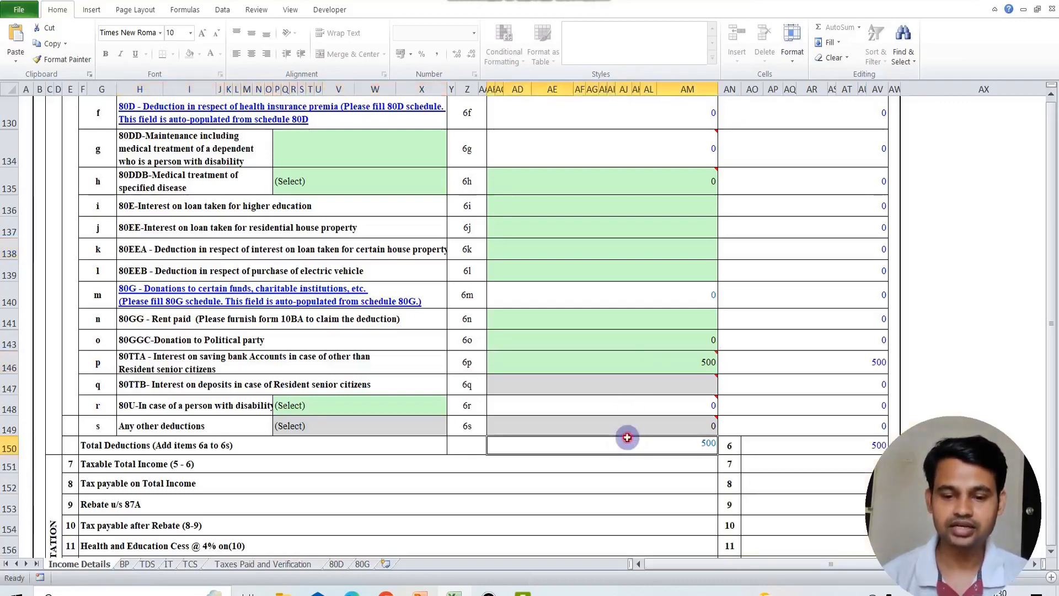
Validate the Income Details sheet and go on to the Schedule BP sheet.
{"action": "scroll", "coordinate": [627, 436], "scroll_direction": "down", "scroll_amount": 2}
{"action": "scroll", "coordinate": [627, 436], "scroll_direction": "down", "scroll_amount": 2}
{"action": "scroll", "coordinate": [627, 437], "scroll_direction": "up", "scroll_amount": 2}
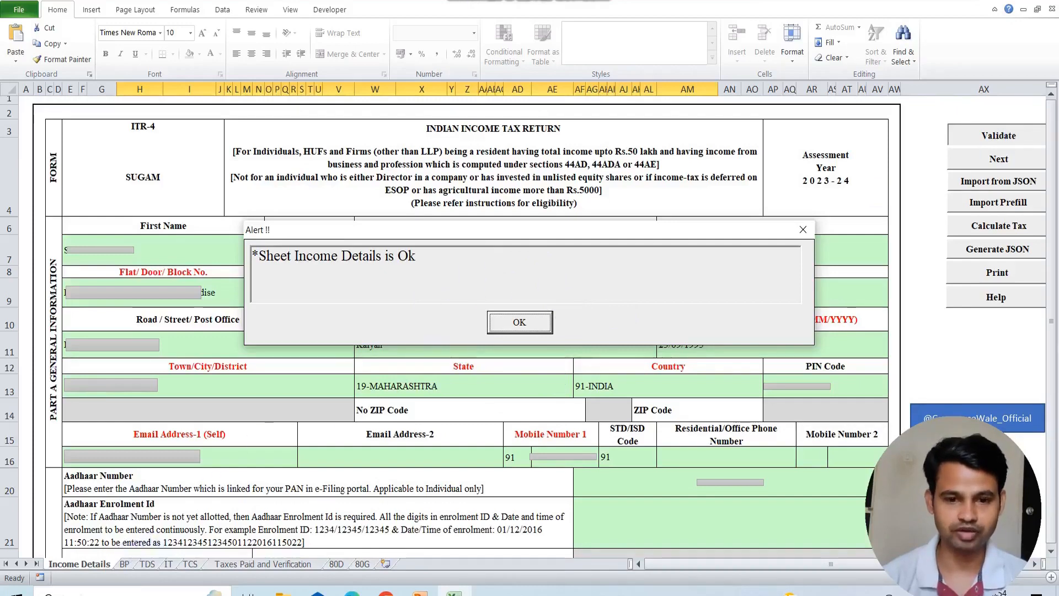
{"action": "key", "text": "Return"}
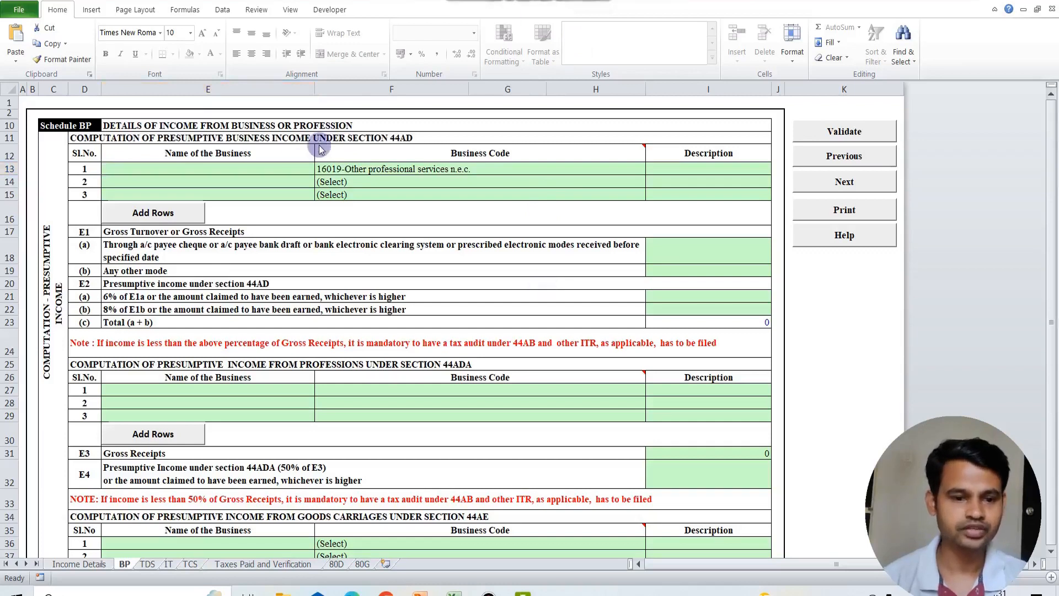
Review the presumptive income sections 44AD, 44ADA and 44AE and the prefilled business code in Schedule BP.
{"action": "left_click", "coordinate": [143, 165]}
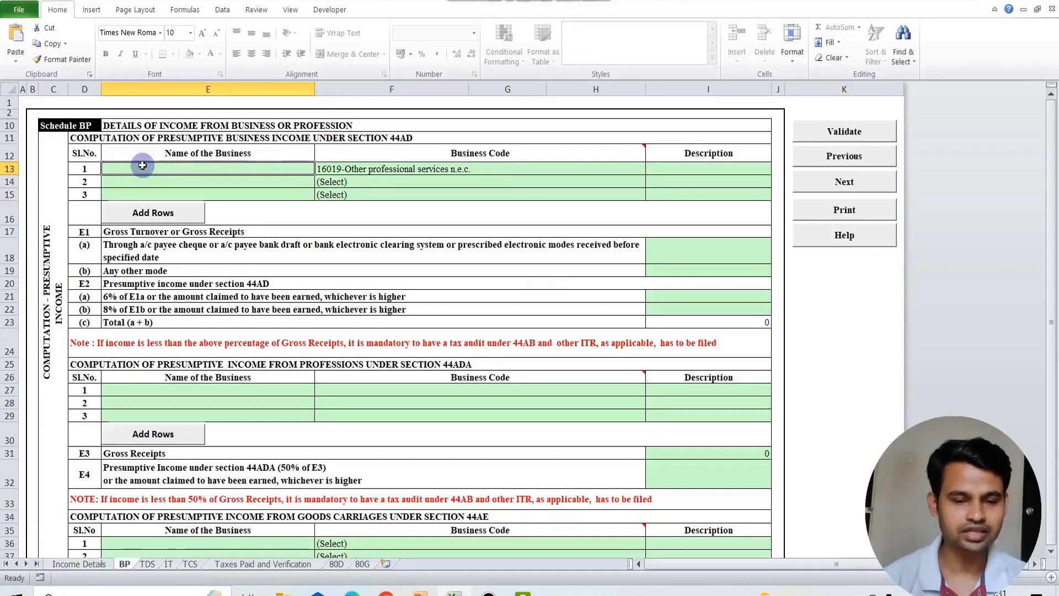
{"action": "left_click", "coordinate": [355, 137]}
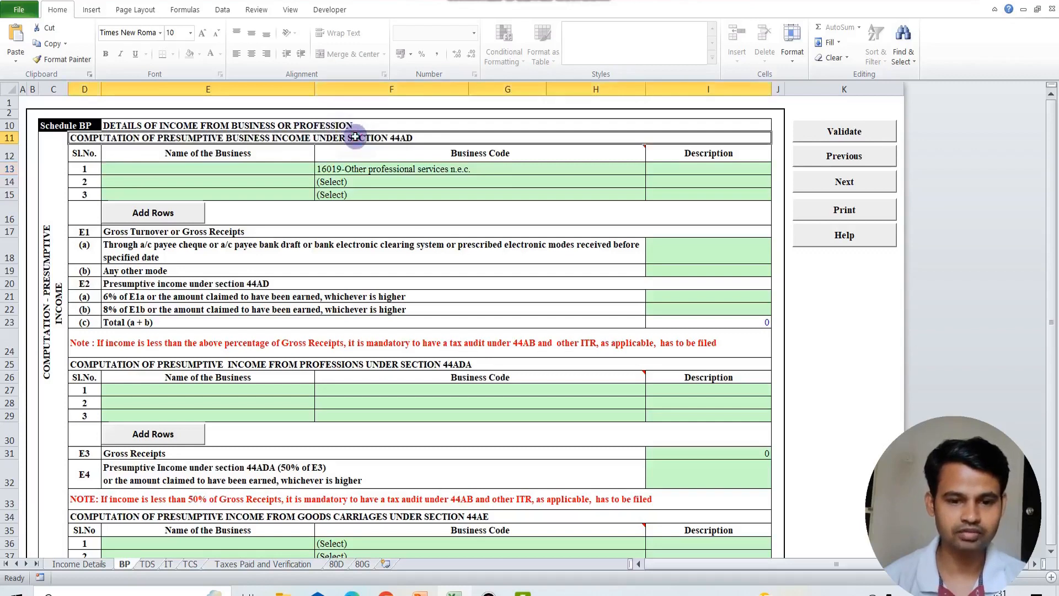
{"action": "left_click", "coordinate": [423, 361]}
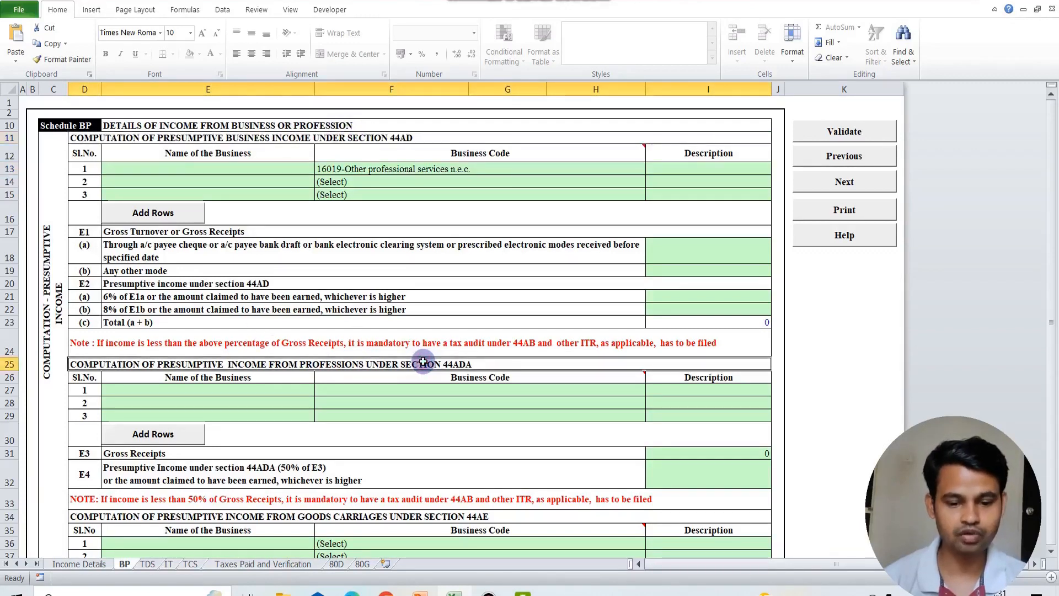
{"action": "left_click", "coordinate": [317, 516]}
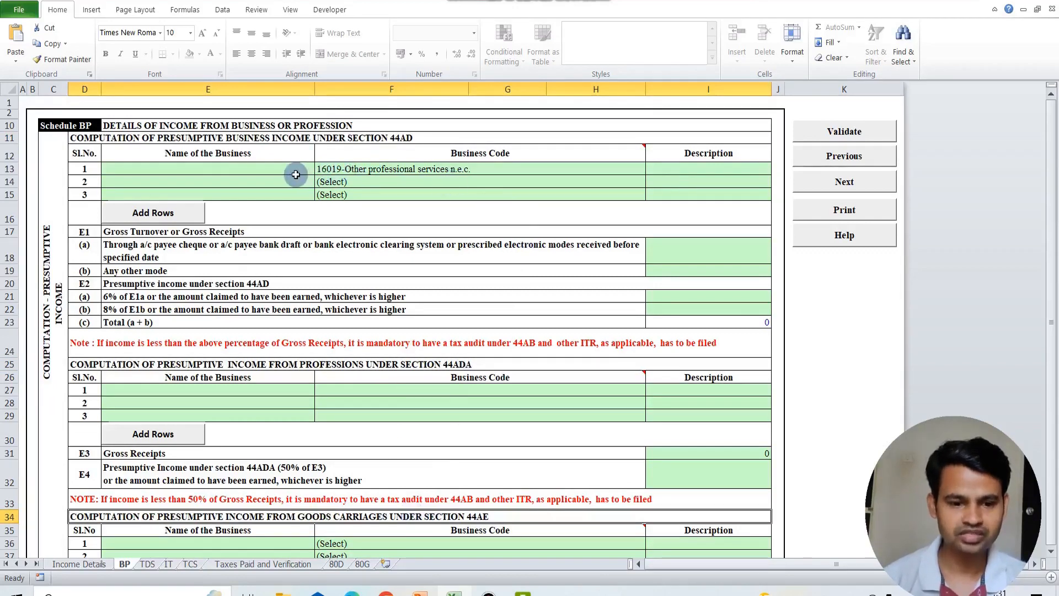
{"action": "left_click", "coordinate": [360, 390]}
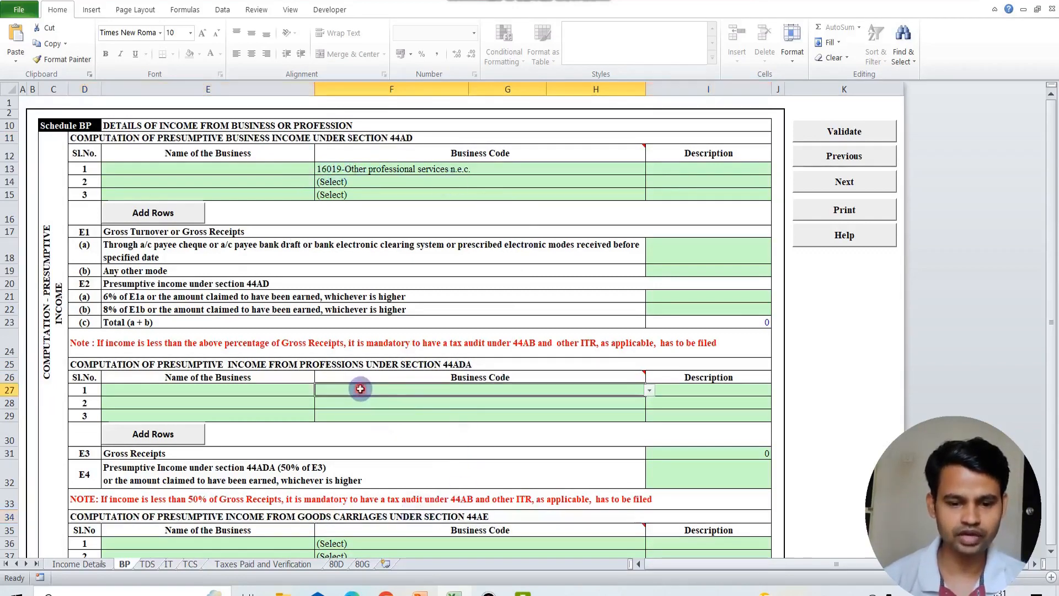
{"action": "left_click", "coordinate": [354, 170]}
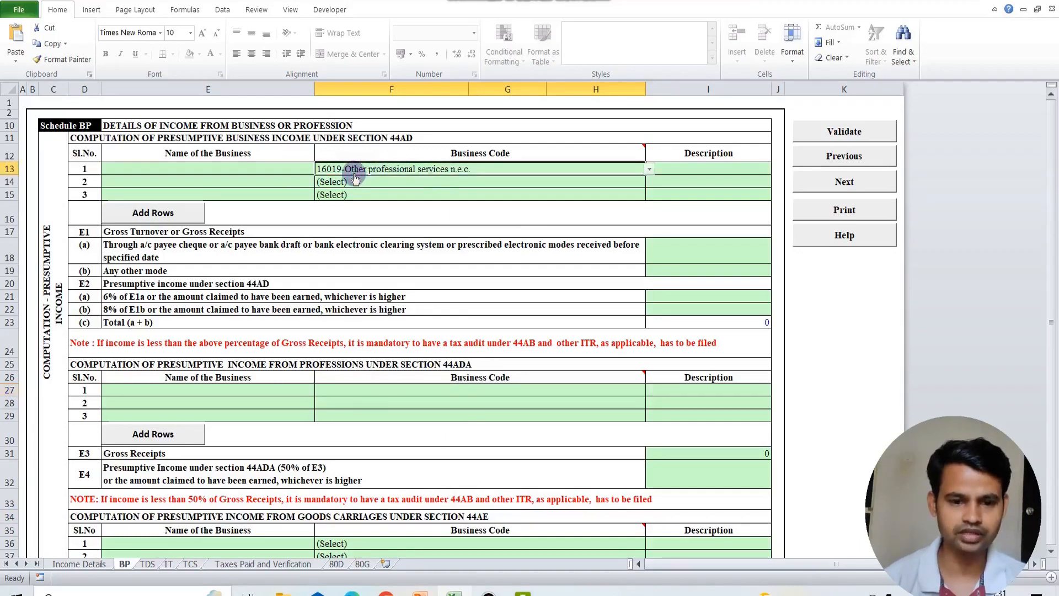
Enter Commerce Wale as the first business under section 44AD and set its business code to 17007-Other education services n.e.c.
{"action": "left_click", "coordinate": [236, 166]}
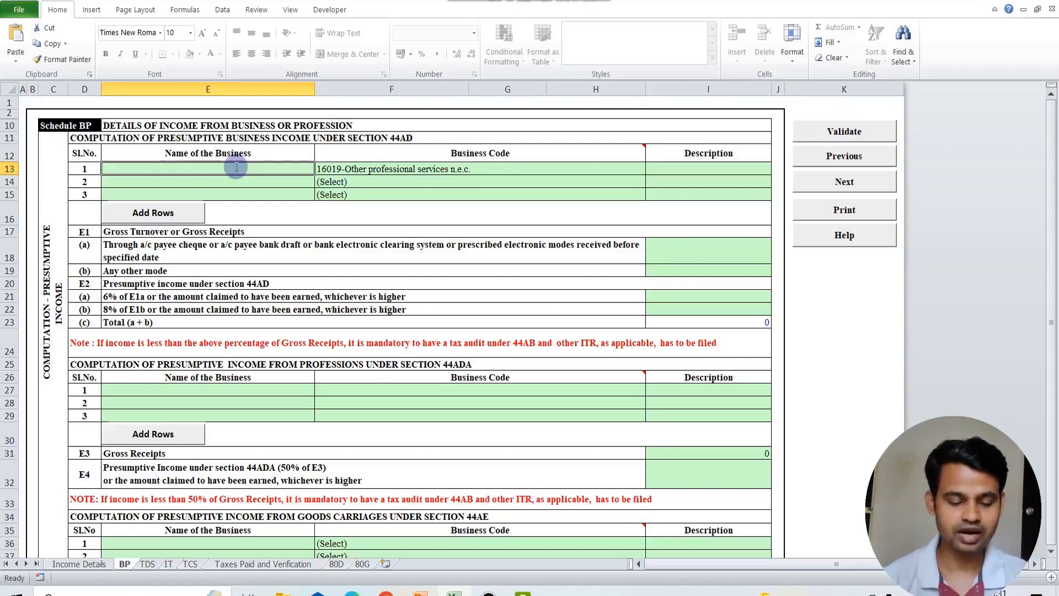
{"action": "type", "text": "Commerce Wale"}
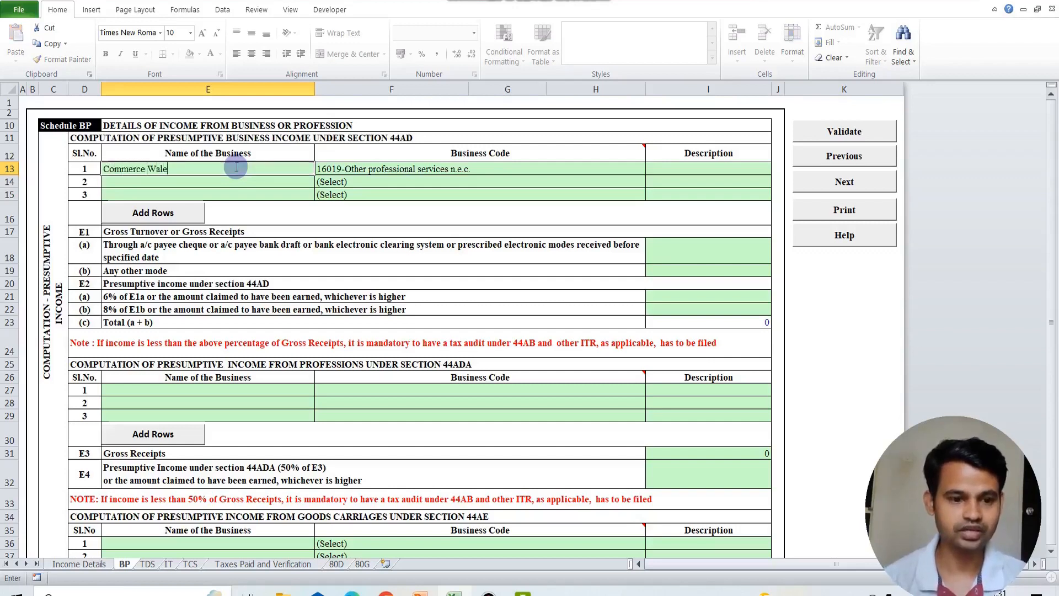
{"action": "left_click", "coordinate": [459, 168]}
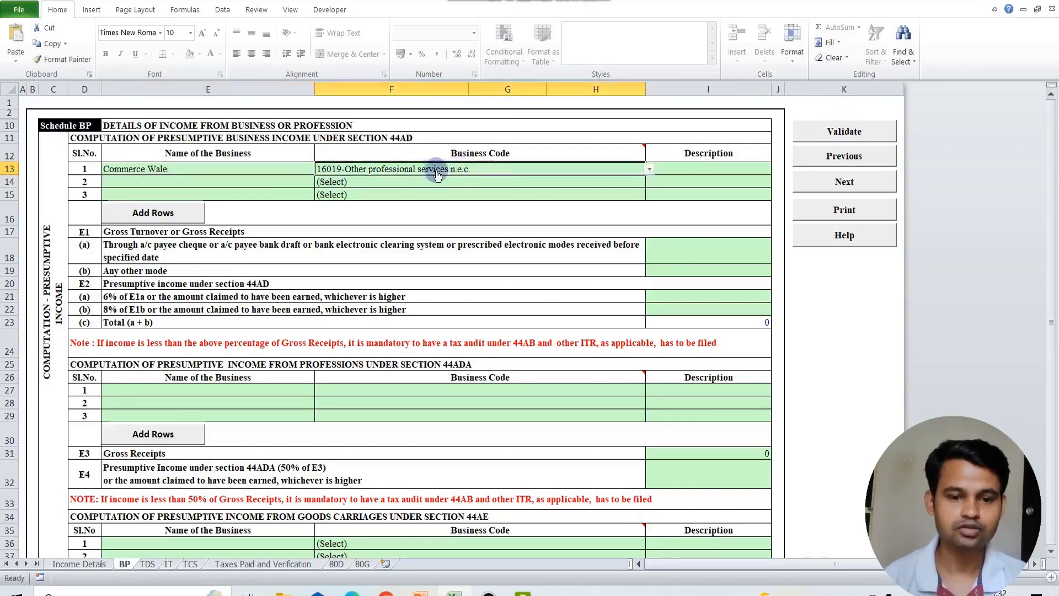
{"action": "left_click", "coordinate": [651, 170]}
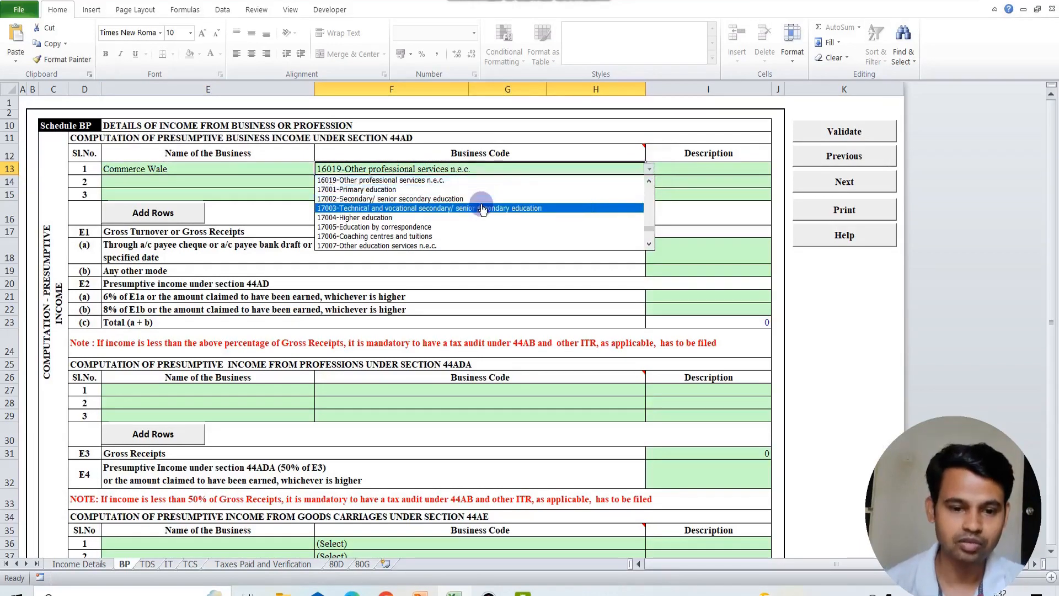
{"action": "left_click", "coordinate": [375, 244]}
{"action": "left_click", "coordinate": [485, 168]}
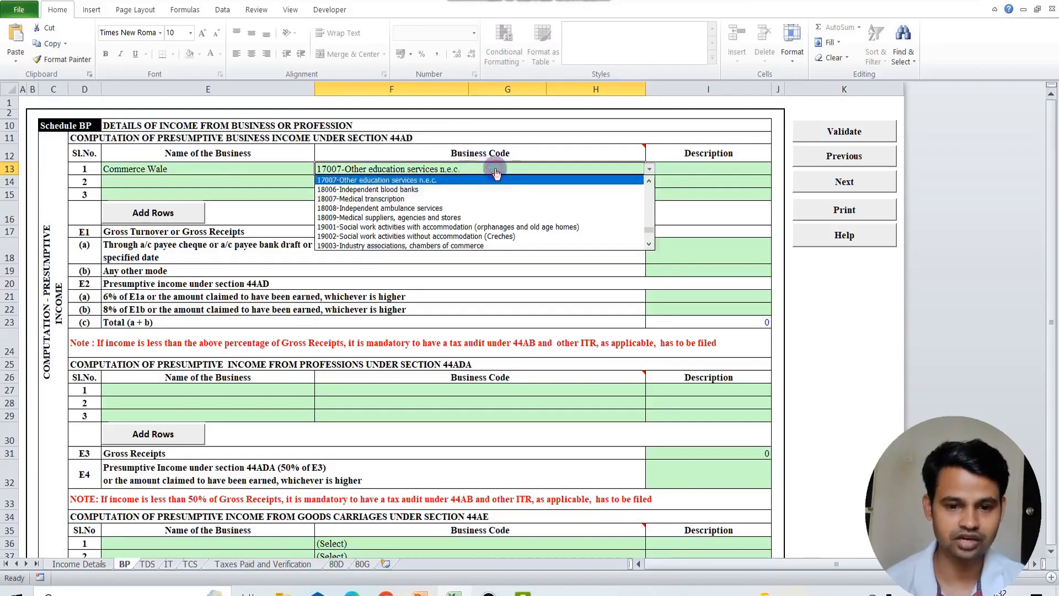
{"action": "left_click", "coordinate": [692, 169]}
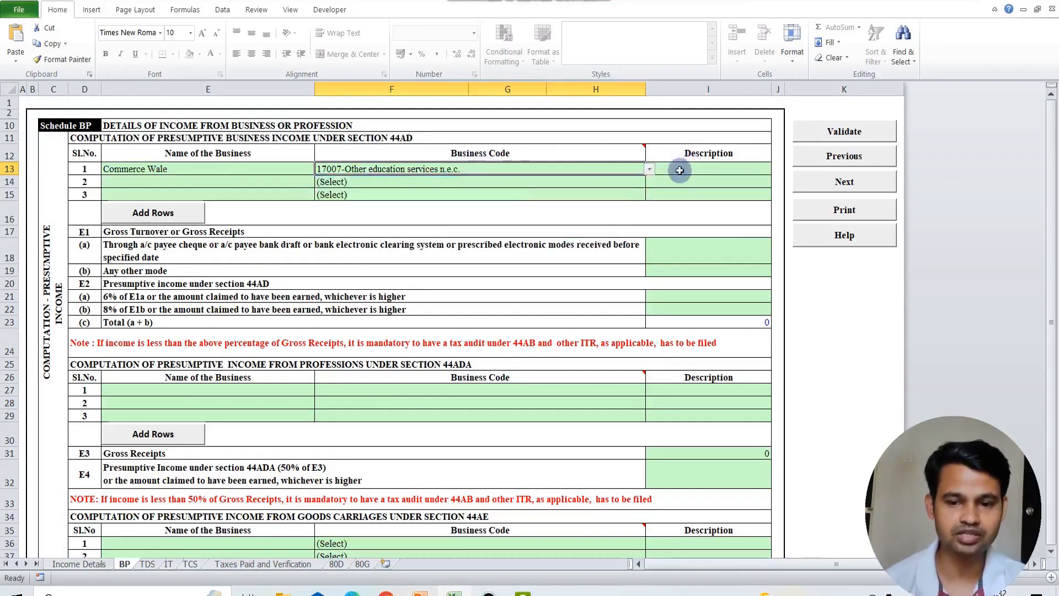
{"action": "left_click", "coordinate": [679, 171]}
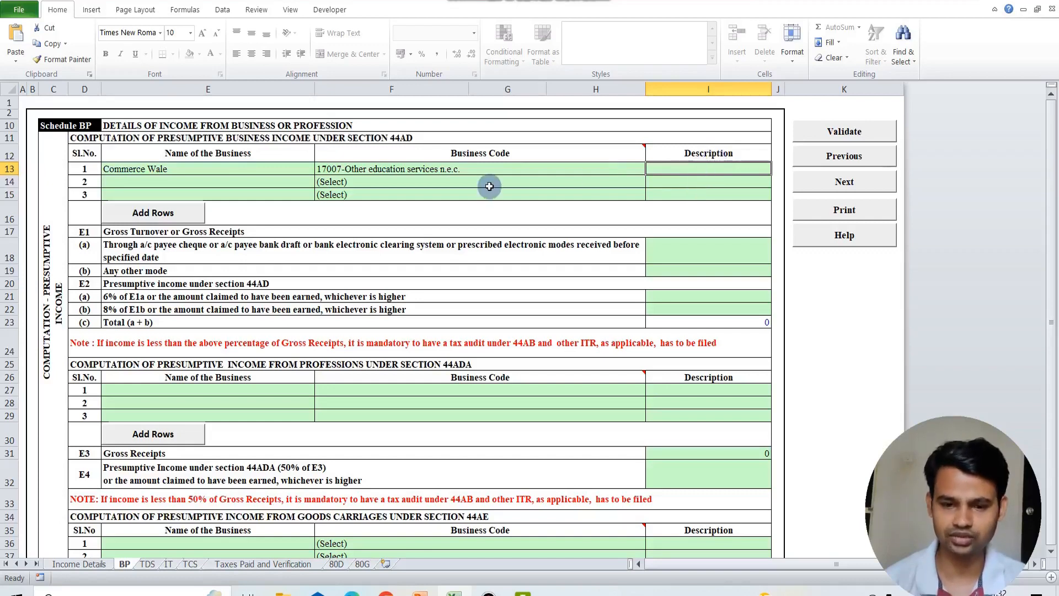
Enter 1200000 as the E1(a) gross turnover received through cheque, bank draft or electronic modes.
{"action": "left_click", "coordinate": [149, 232]}
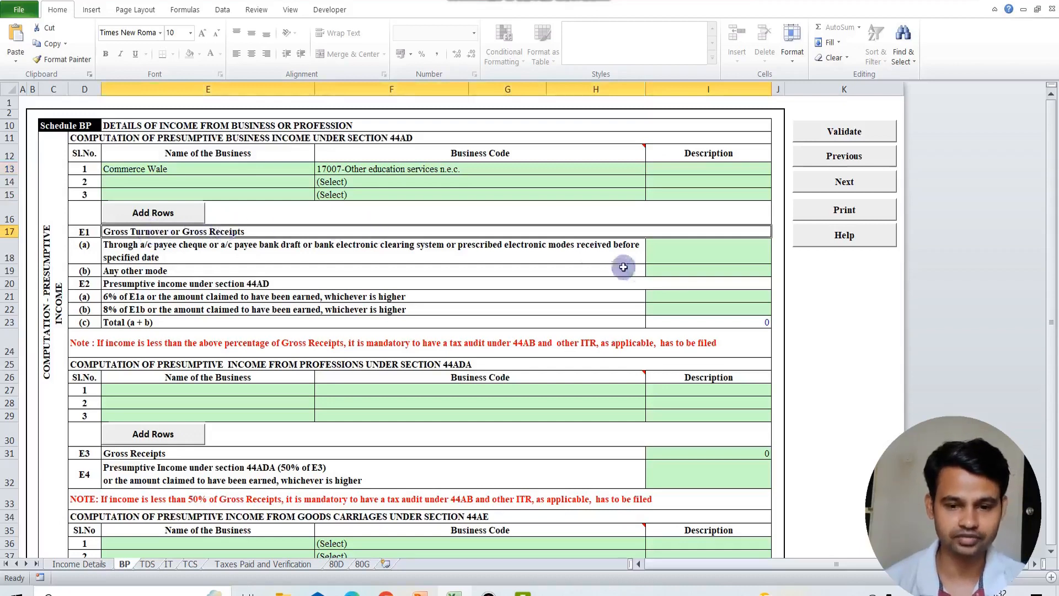
{"action": "left_click", "coordinate": [604, 254]}
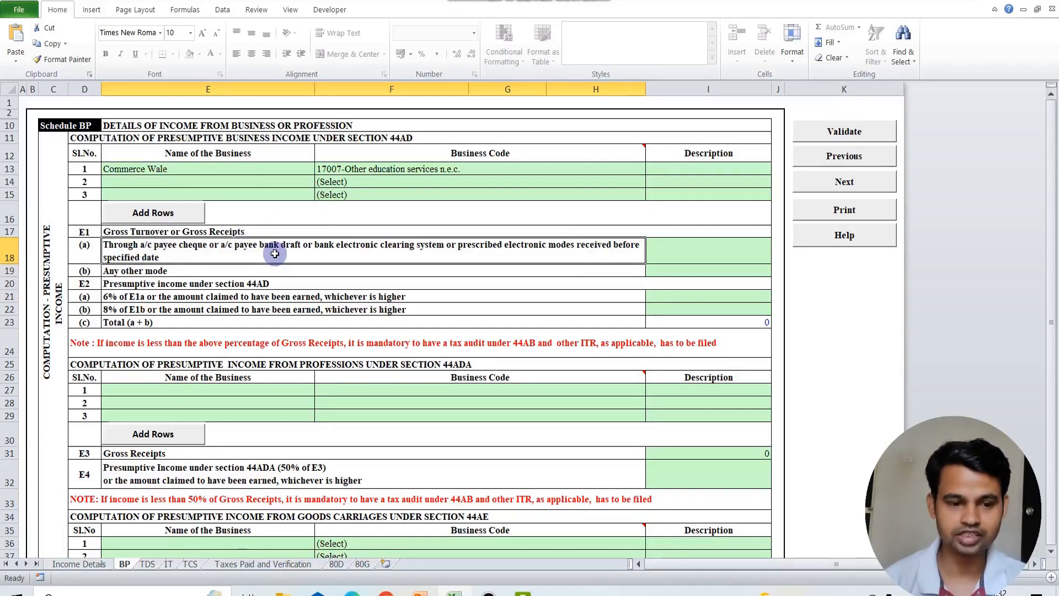
{"action": "left_click", "coordinate": [690, 257]}
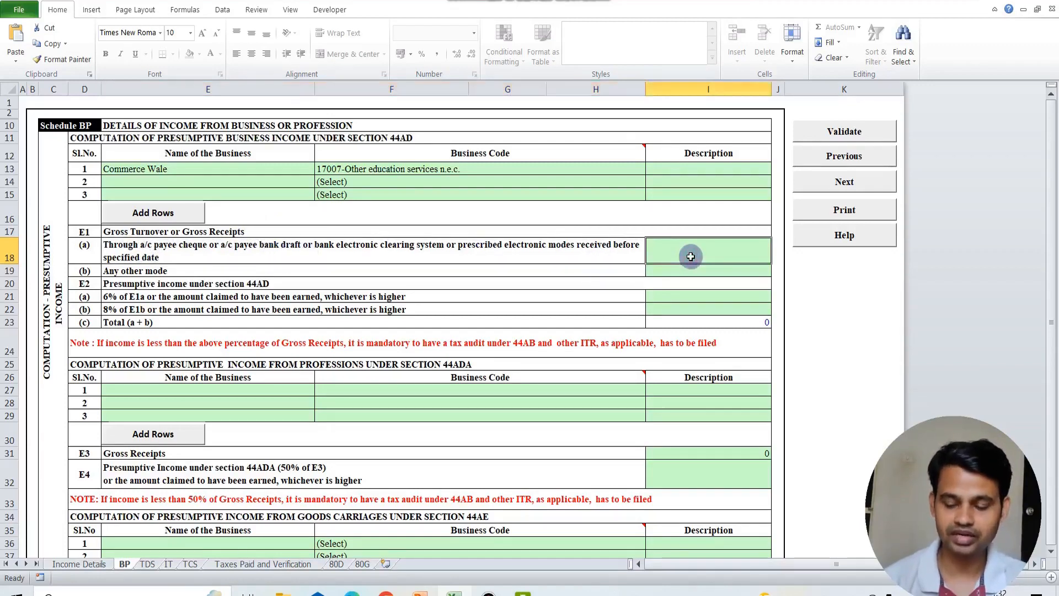
{"action": "type", "text": "12"}
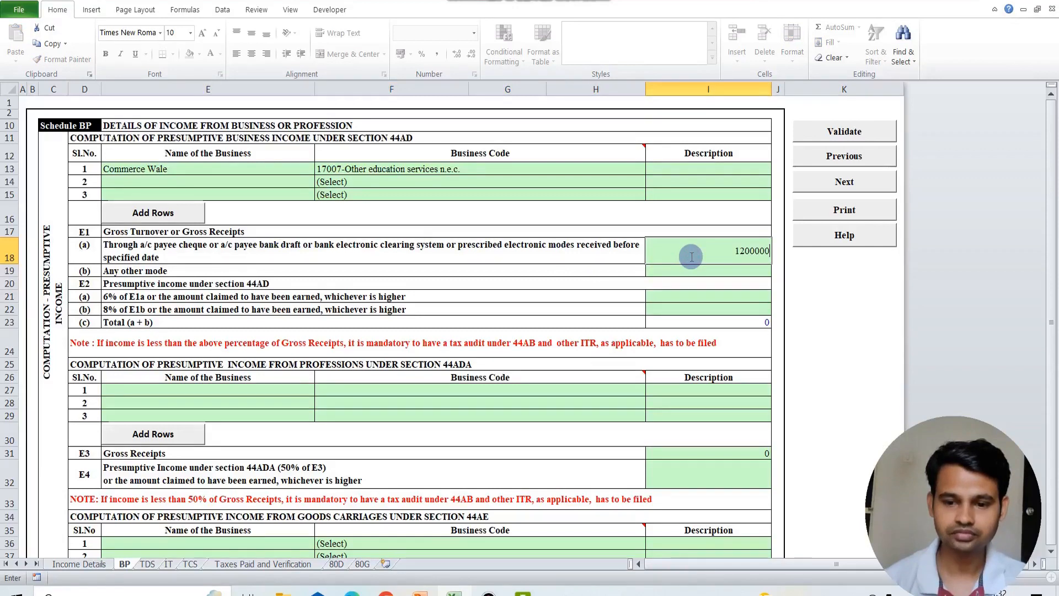
{"action": "type", "text": "00000"}
{"action": "left_click", "coordinate": [533, 269]}
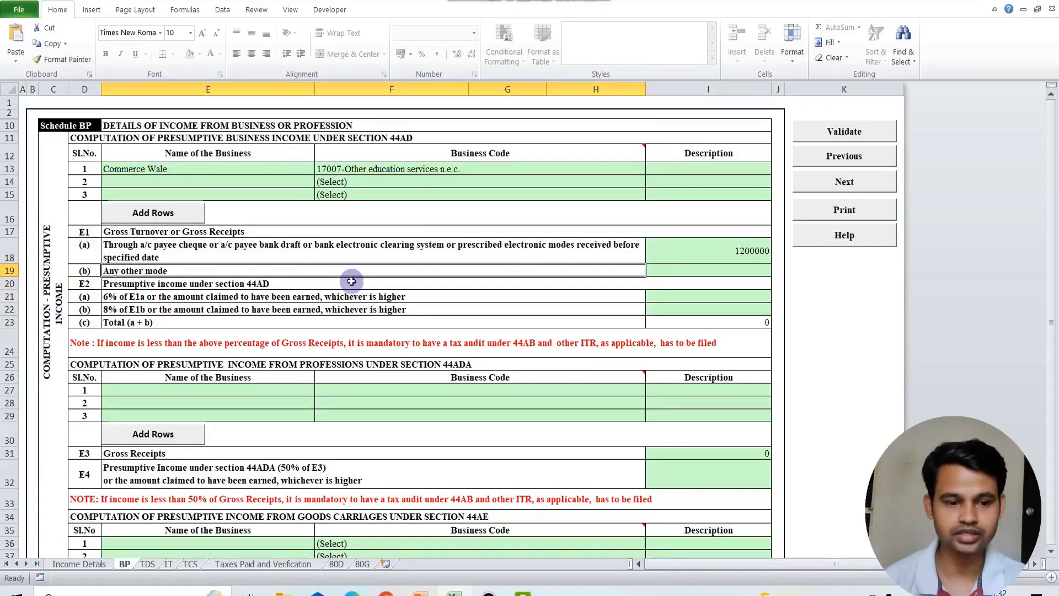
Compare the 6% and 8% rules under section 44AD and enter 300000 as the E2(a) presumptive income.
{"action": "left_click", "coordinate": [195, 306]}
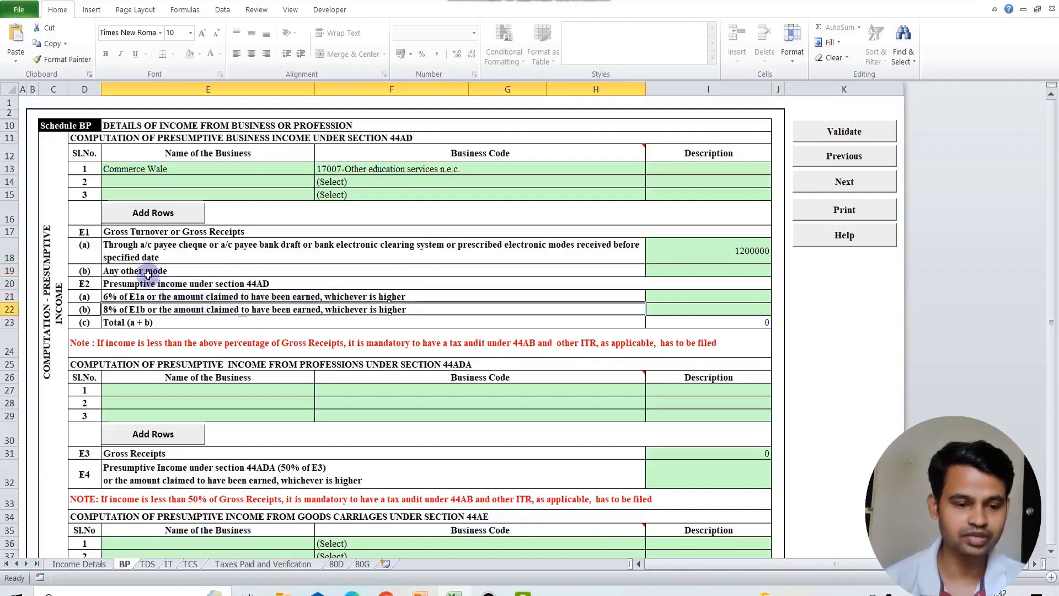
{"action": "left_click", "coordinate": [194, 246]}
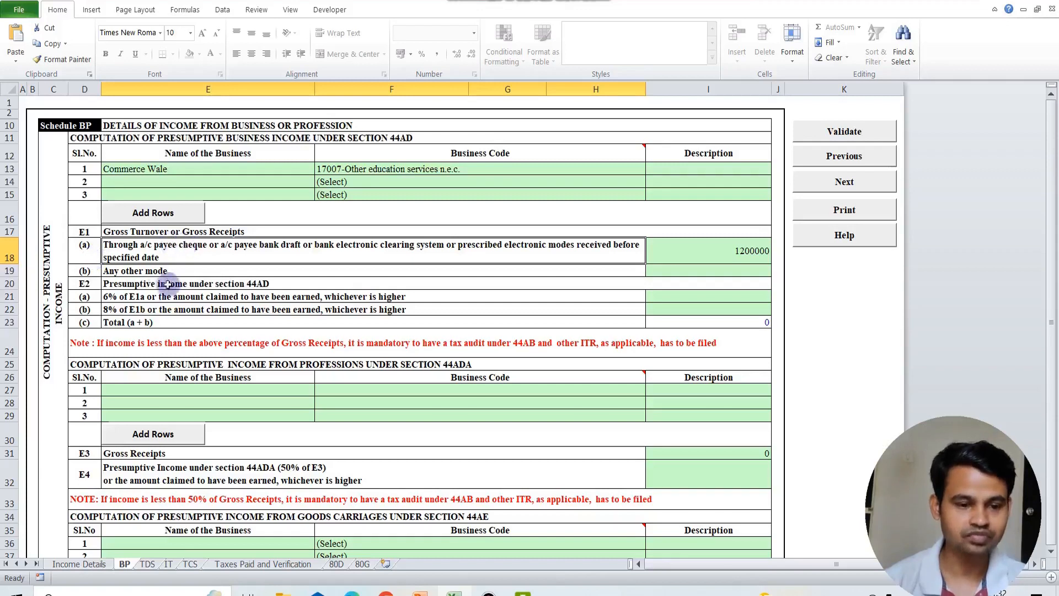
{"action": "left_click", "coordinate": [132, 297]}
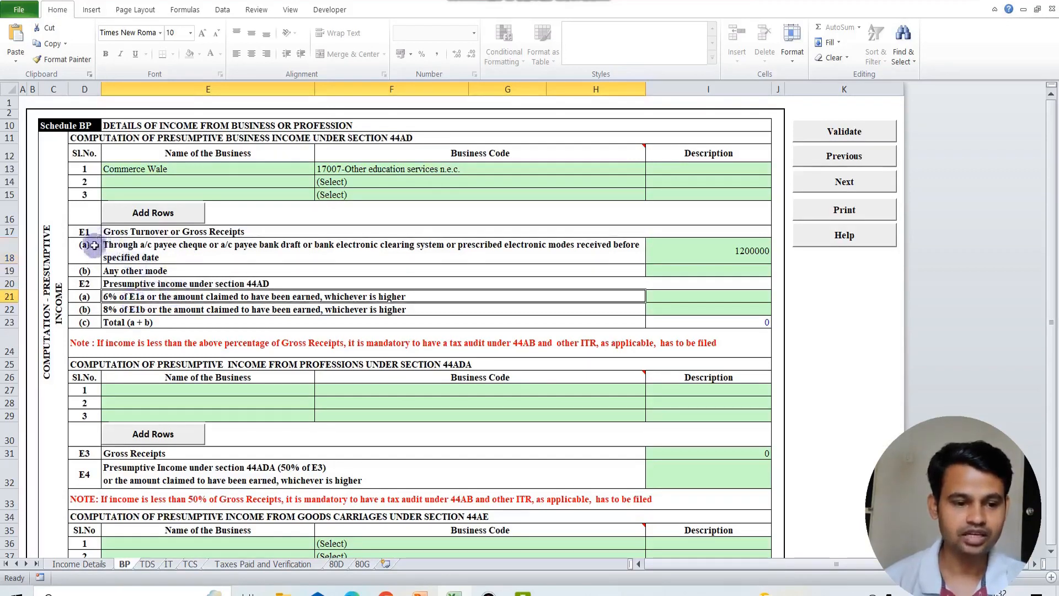
{"action": "left_click", "coordinate": [158, 270]}
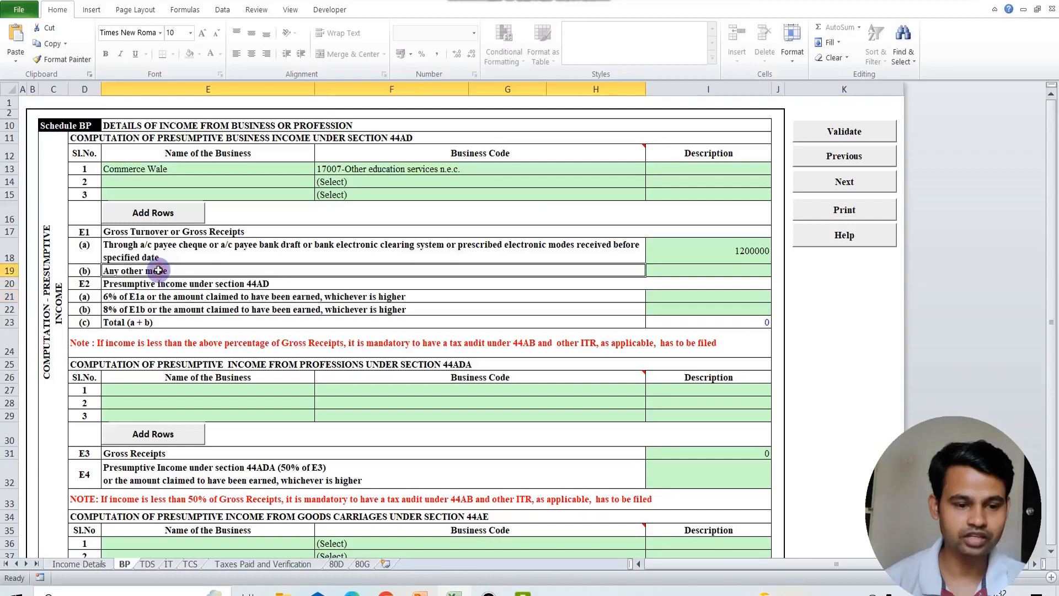
{"action": "left_click", "coordinate": [113, 313]}
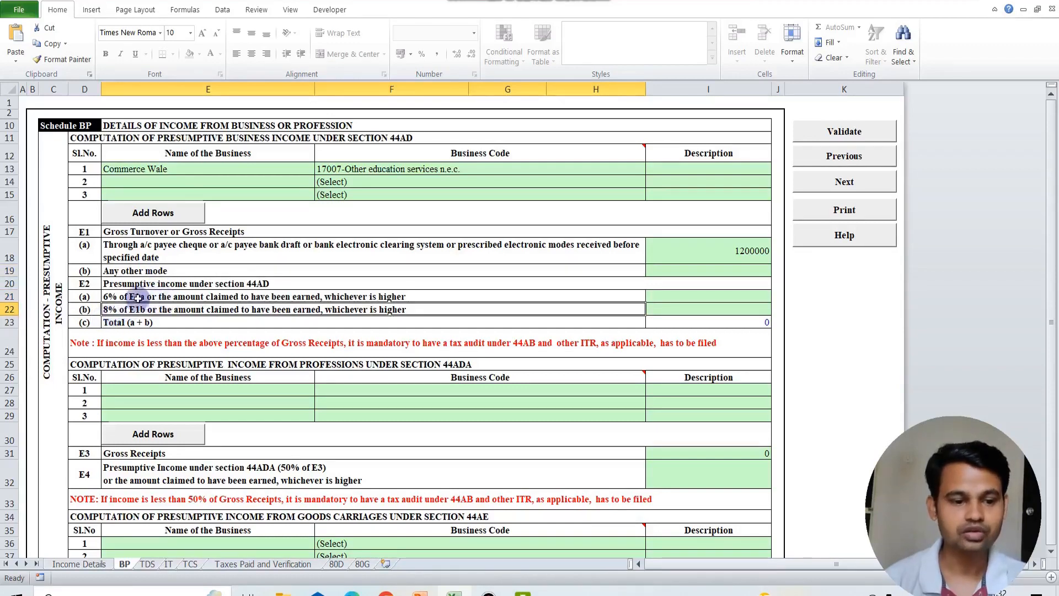
{"action": "left_click", "coordinate": [648, 254]}
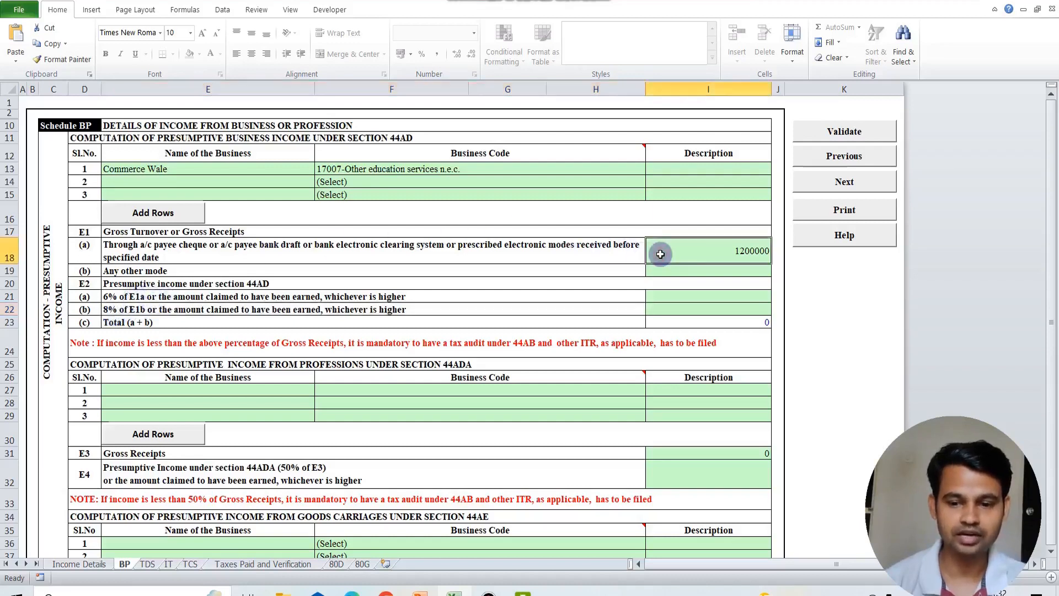
{"action": "left_click", "coordinate": [254, 300]}
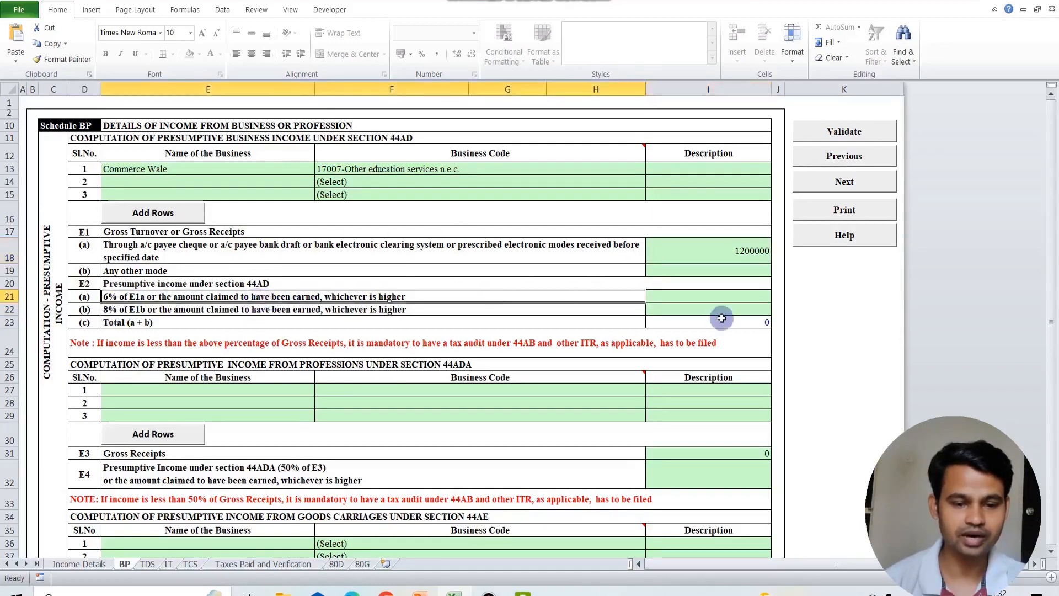
{"action": "left_click", "coordinate": [703, 298]}
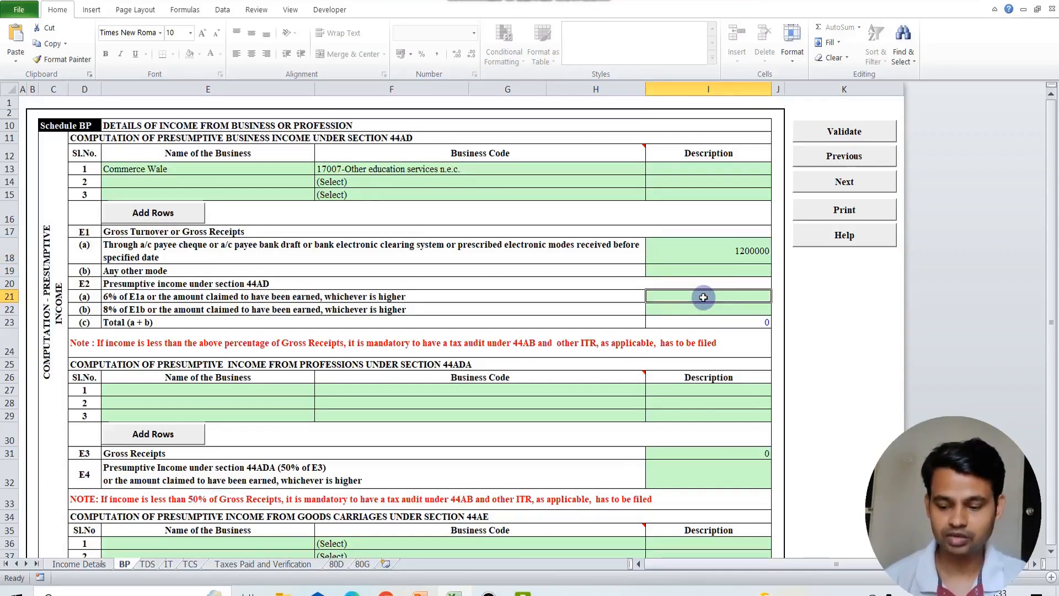
{"action": "type", "text": "300000"}
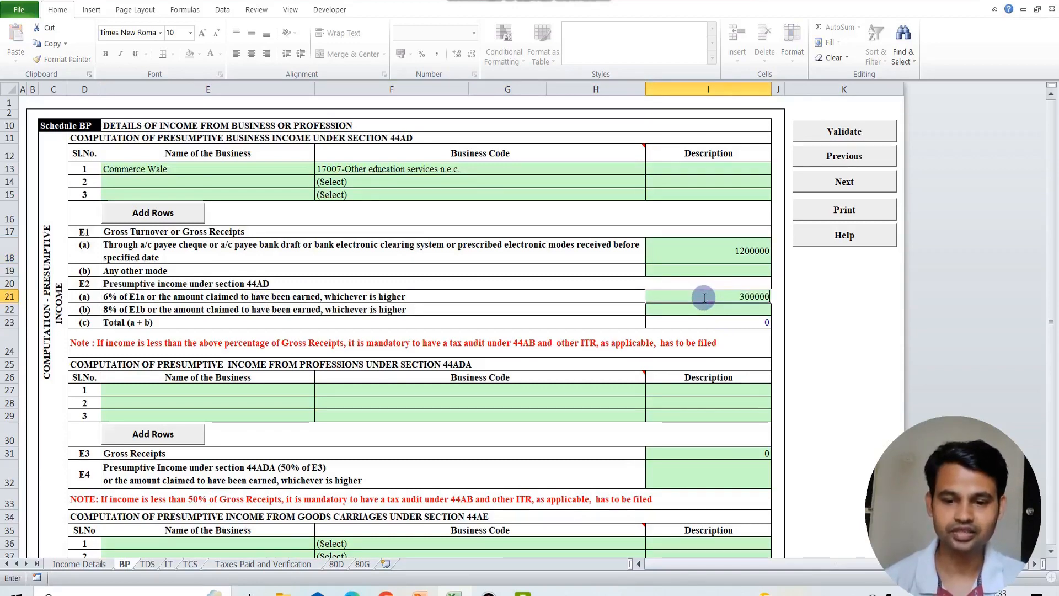
{"action": "left_click", "coordinate": [543, 287]}
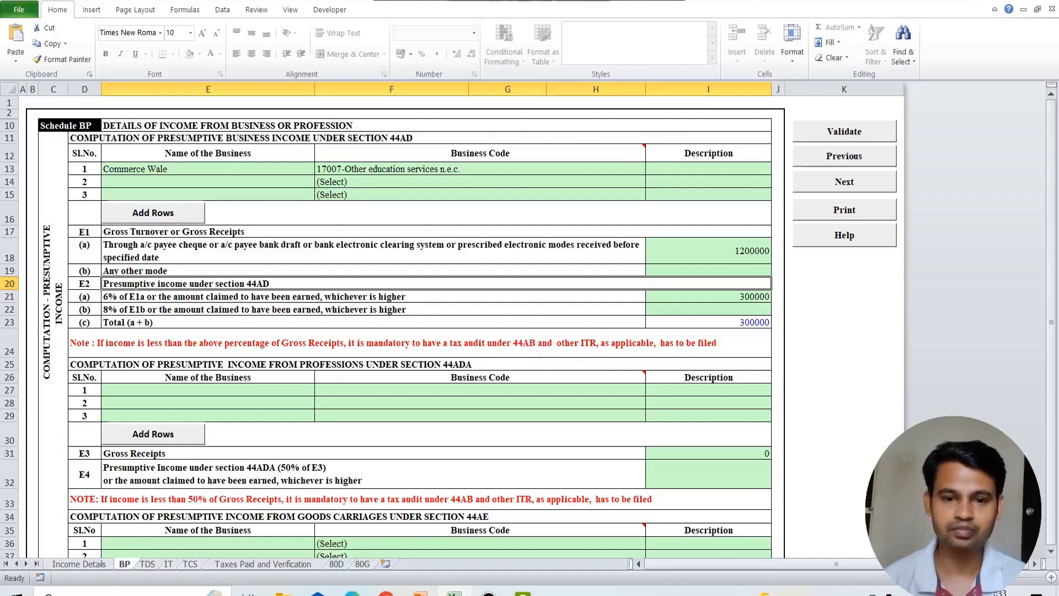
Review the section 44ADA professions fields: business name, business code, E3 gross receipts and E4 presumptive income.
{"action": "left_click", "coordinate": [375, 403]}
{"action": "scroll", "coordinate": [375, 407], "scroll_direction": "down", "scroll_amount": 3}
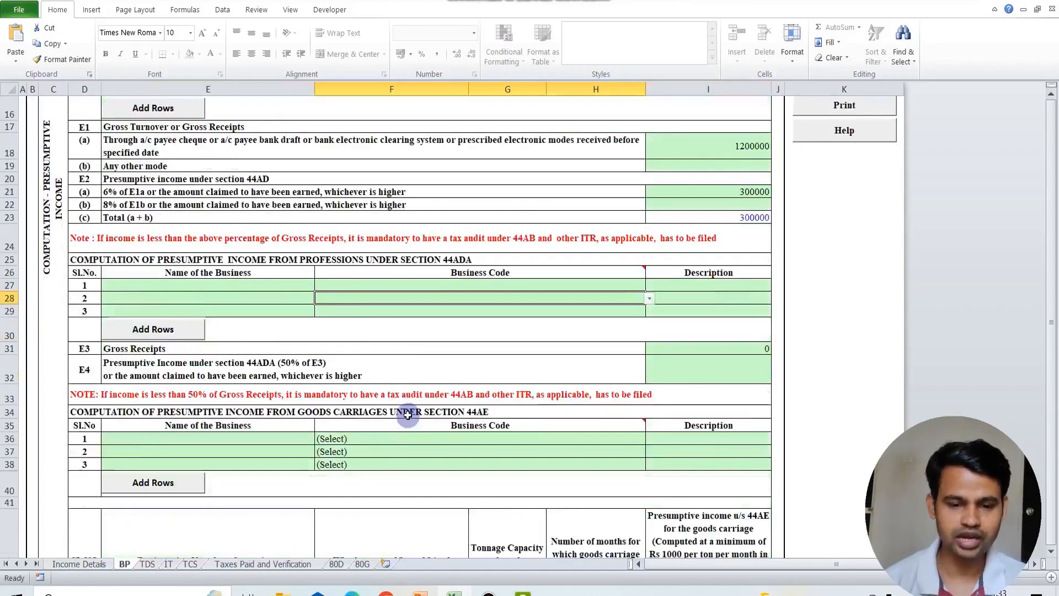
{"action": "left_click", "coordinate": [260, 282]}
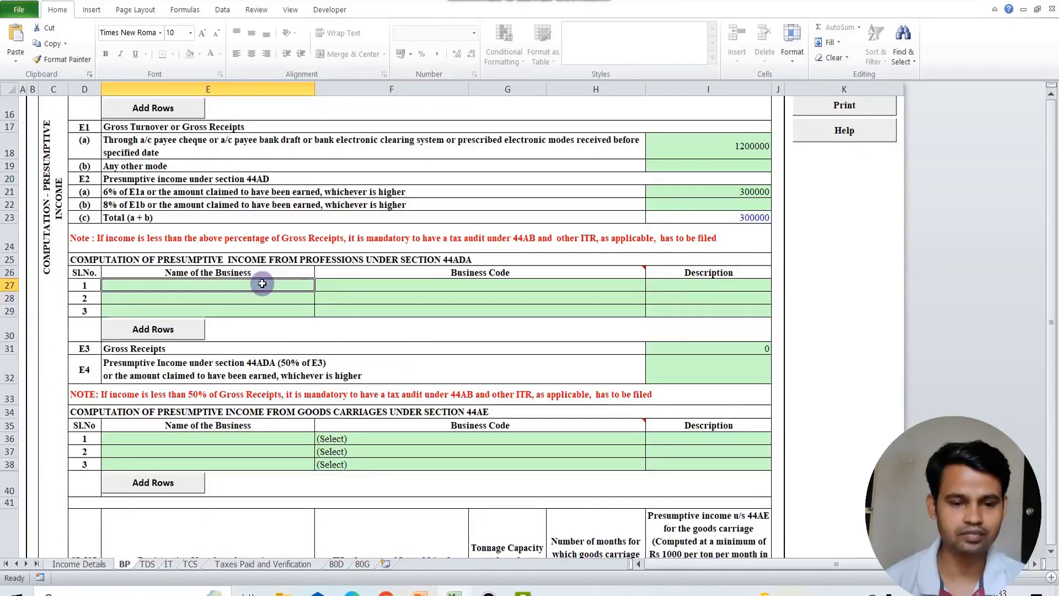
{"action": "left_click", "coordinate": [430, 284]}
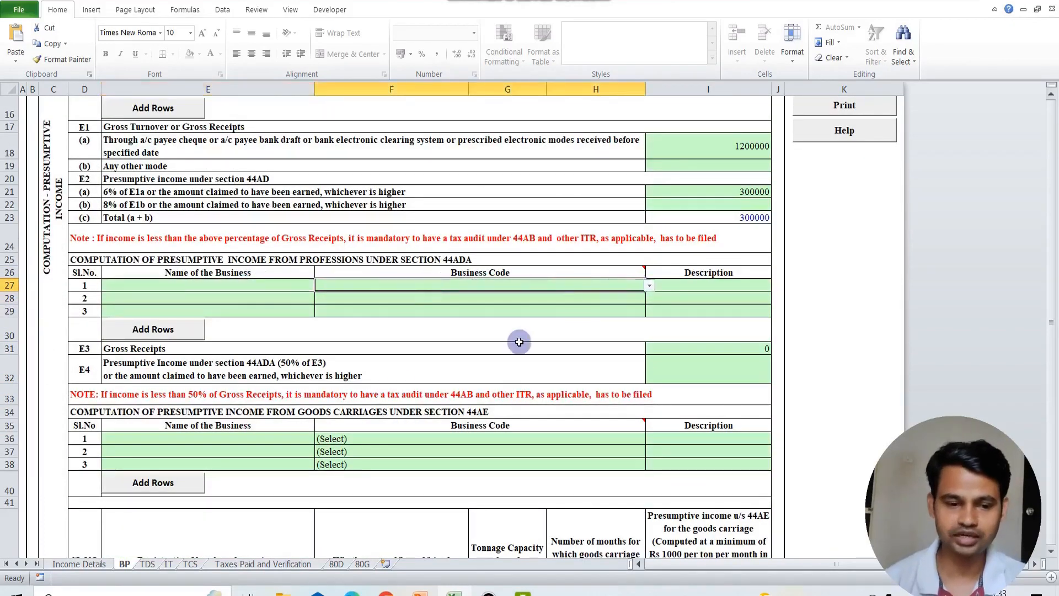
{"action": "scroll", "coordinate": [519, 342], "scroll_direction": "down", "scroll_amount": 1}
{"action": "left_click", "coordinate": [666, 283]}
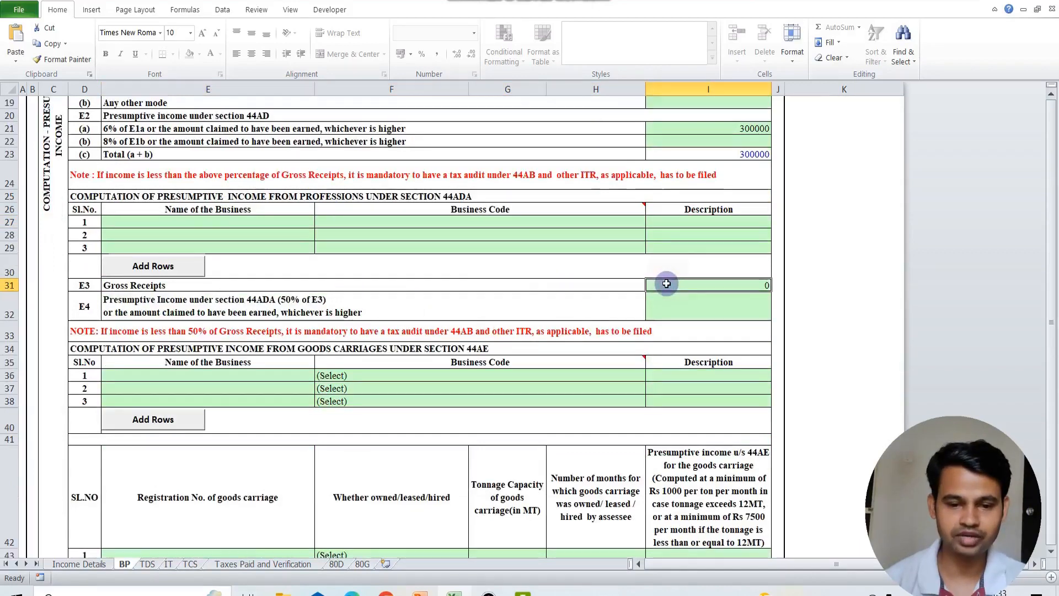
{"action": "left_click", "coordinate": [709, 309]}
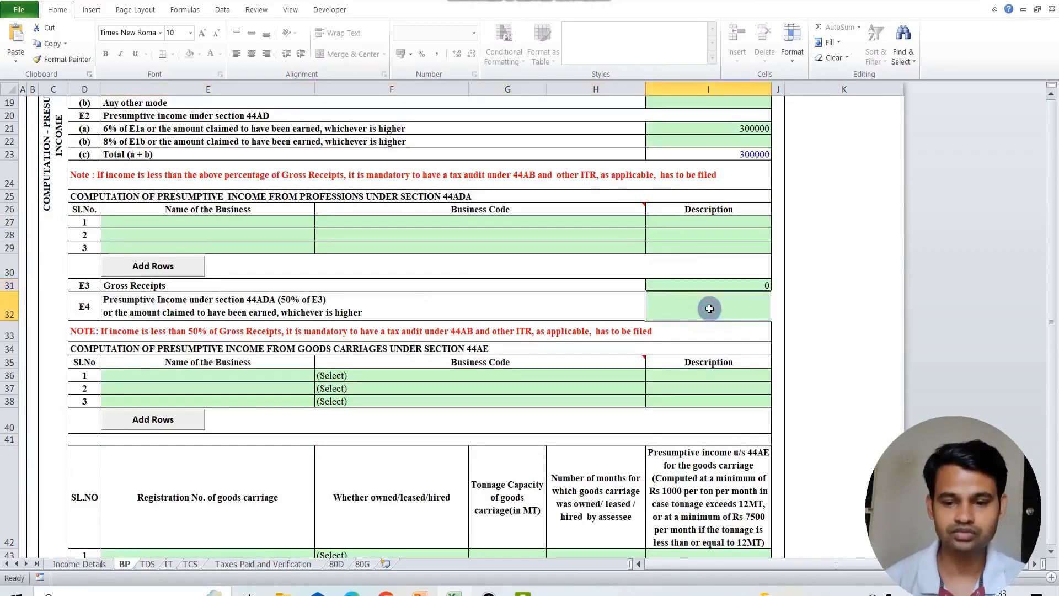
Review the section 44AE goods carriage fields, including the business rows and the vehicle registration table.
{"action": "scroll", "coordinate": [462, 357], "scroll_direction": "down", "scroll_amount": 2}
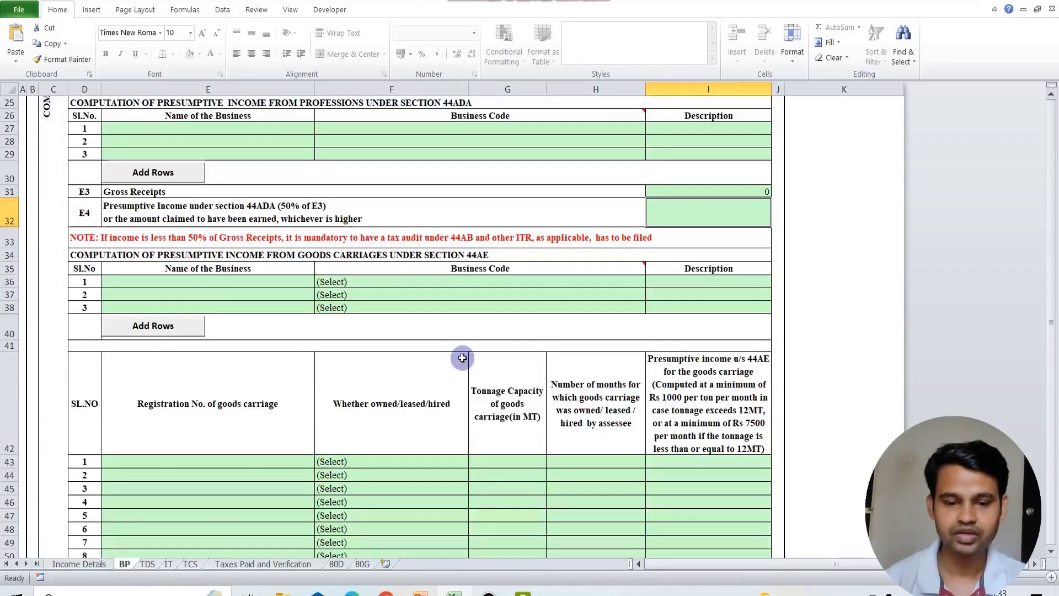
{"action": "left_click", "coordinate": [220, 293]}
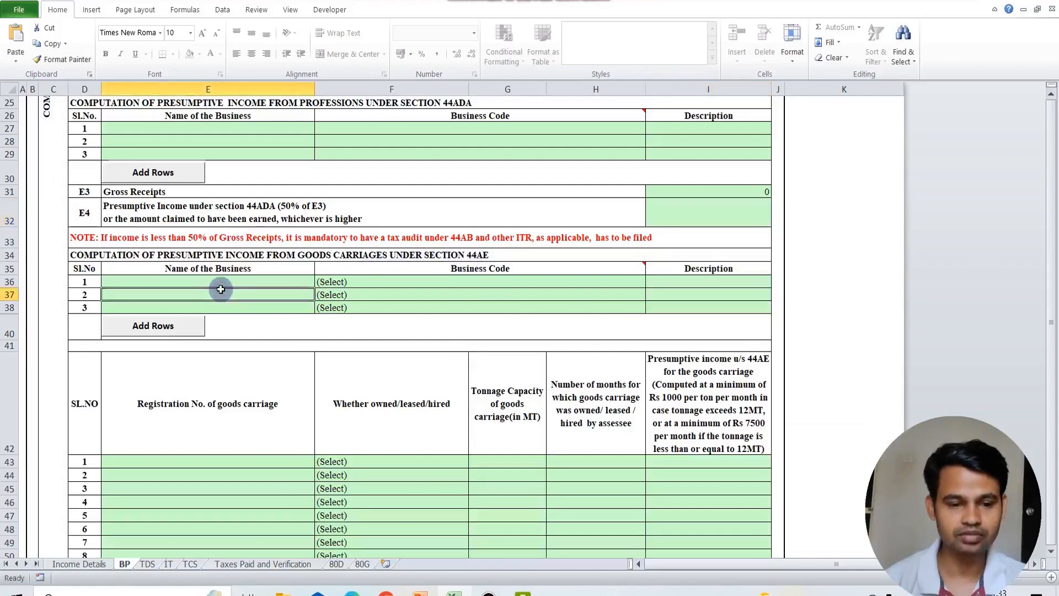
{"action": "left_click", "coordinate": [422, 293]}
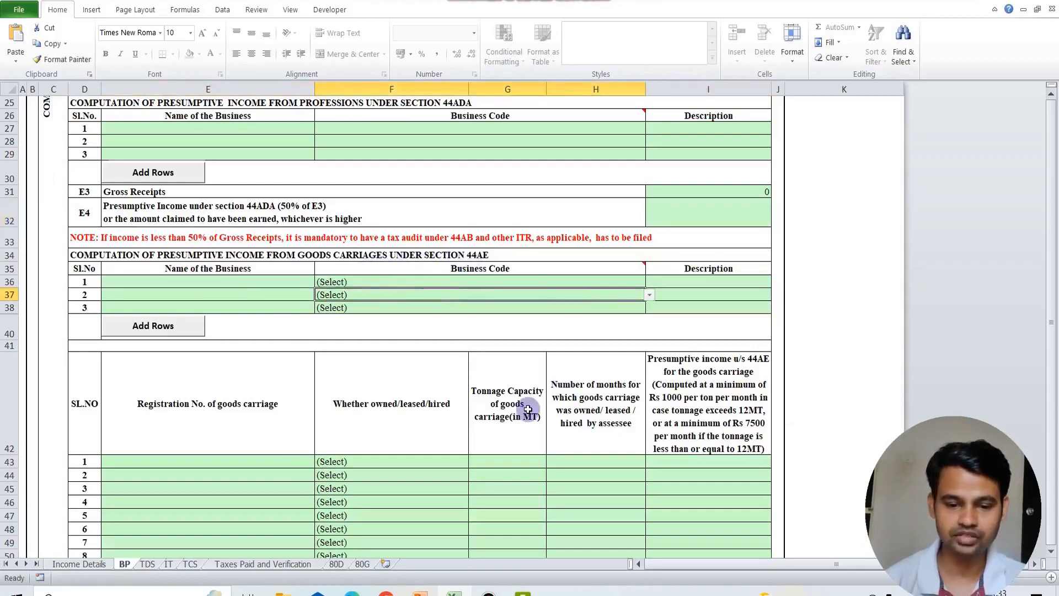
{"action": "scroll", "coordinate": [528, 409], "scroll_direction": "down", "scroll_amount": 3}
{"action": "left_click", "coordinate": [236, 259]}
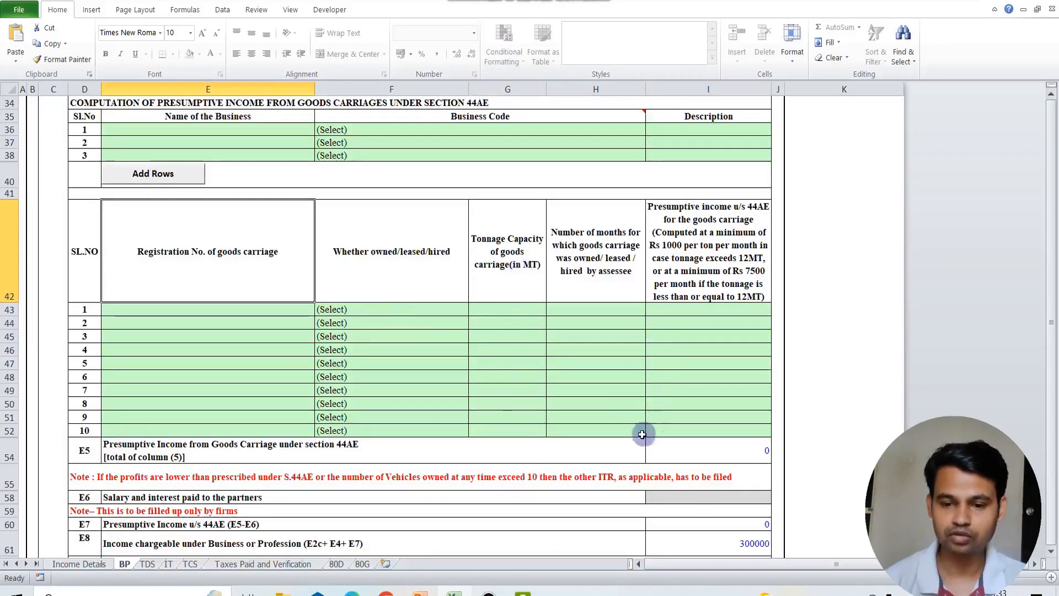
Review the GST turnover section and the Financial Particulars E11 to E25 with the note on their reporting date.
{"action": "scroll", "coordinate": [559, 439], "scroll_direction": "down", "scroll_amount": 2}
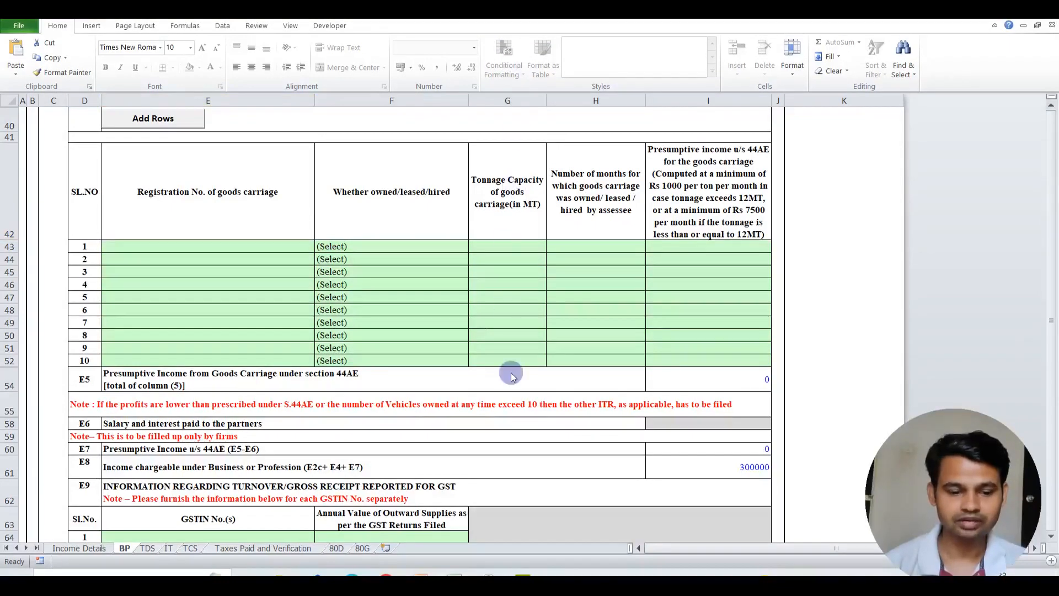
{"action": "scroll", "coordinate": [493, 405], "scroll_direction": "down", "scroll_amount": 6}
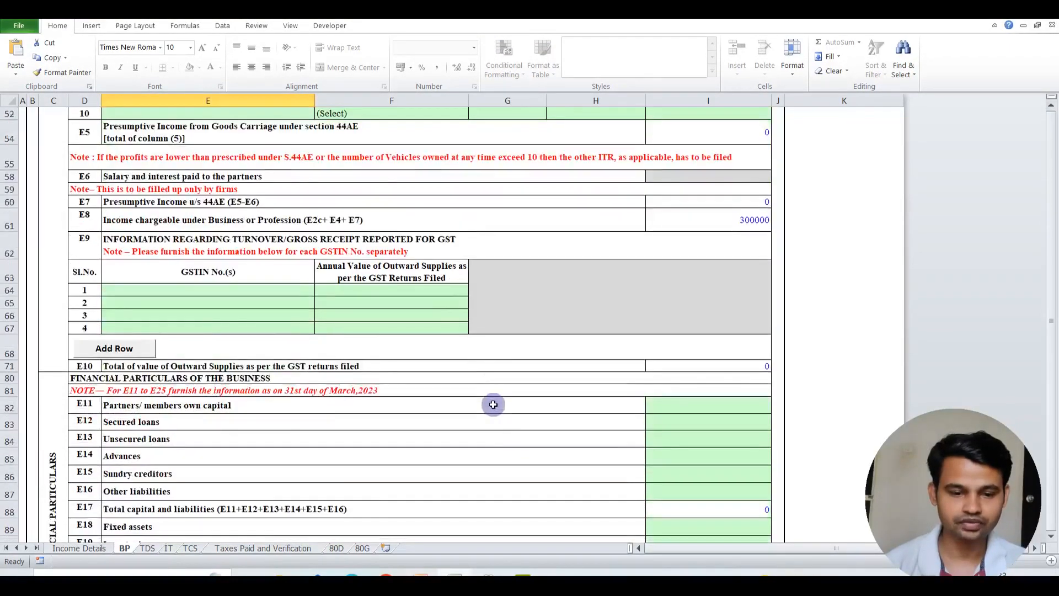
{"action": "scroll", "coordinate": [493, 404], "scroll_direction": "down", "scroll_amount": 2}
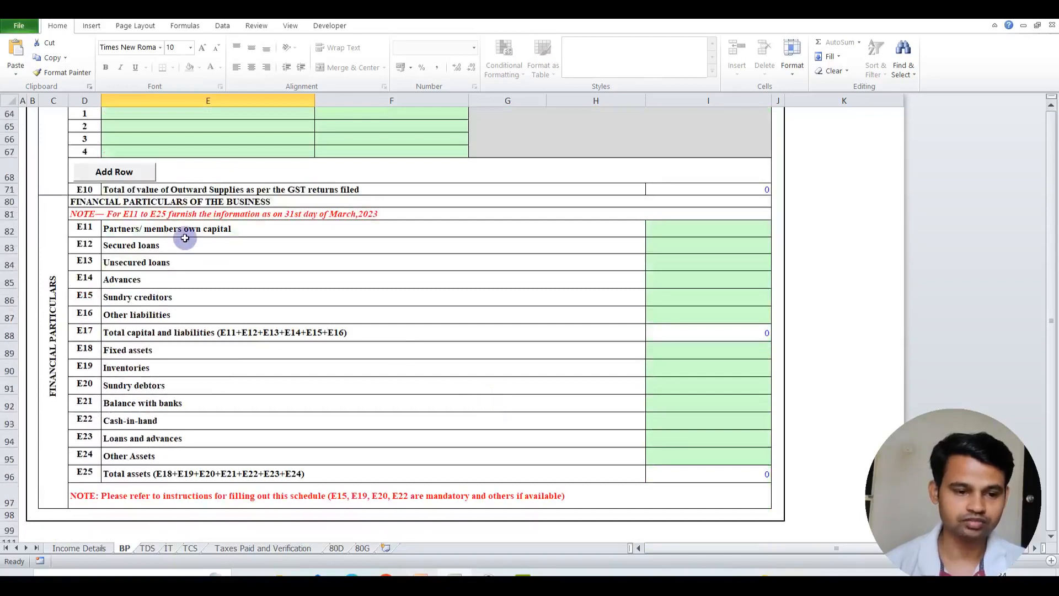
{"action": "left_click", "coordinate": [122, 214]}
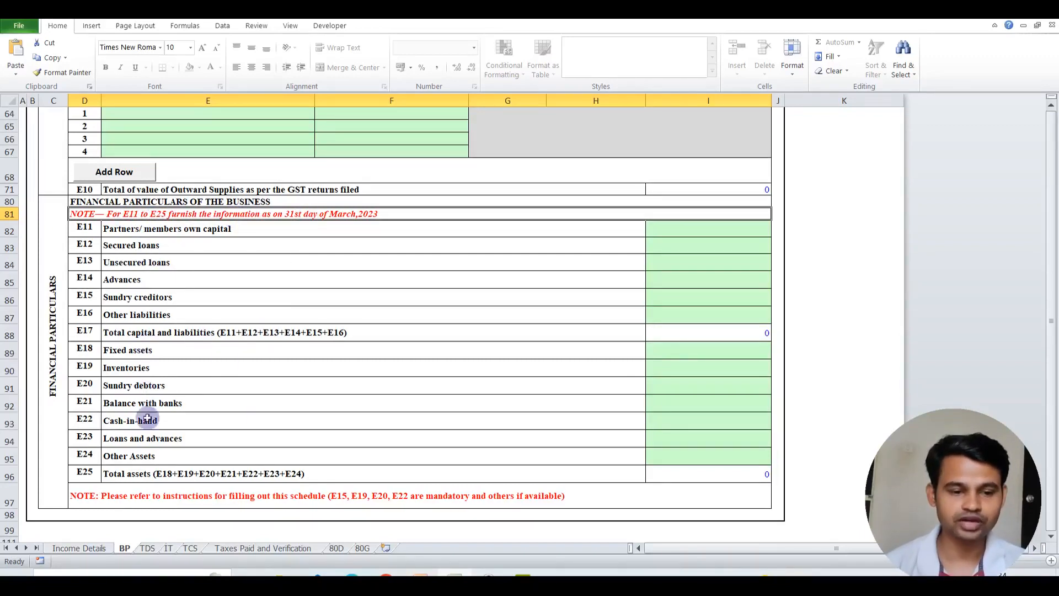
Check the note on mandatory Financial Particulars and enter 0 for E19 Inventories.
{"action": "left_click", "coordinate": [130, 498]}
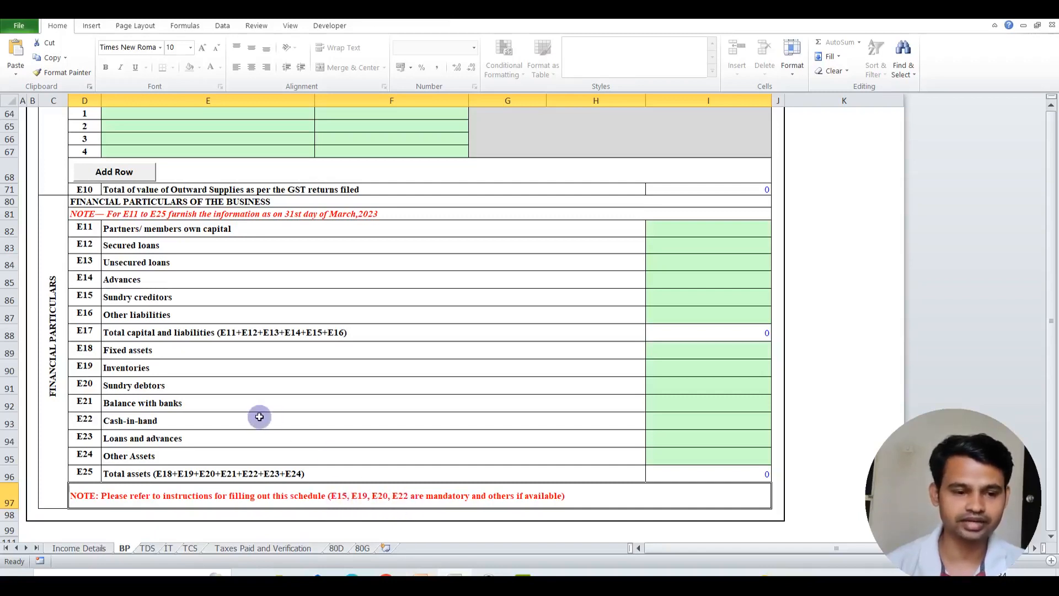
{"action": "left_click", "coordinate": [110, 367]}
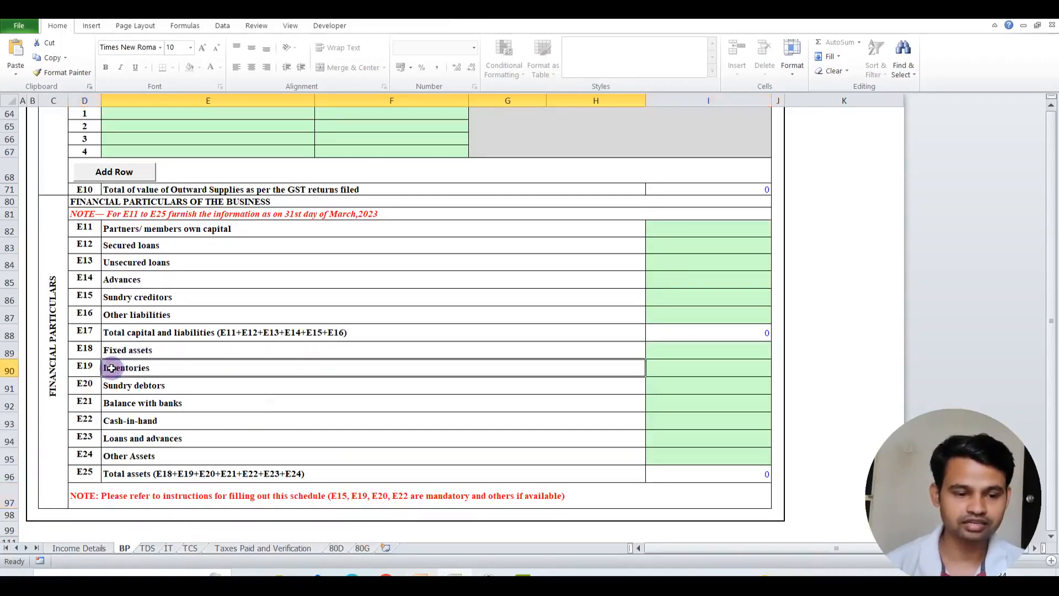
{"action": "left_click", "coordinate": [677, 368]}
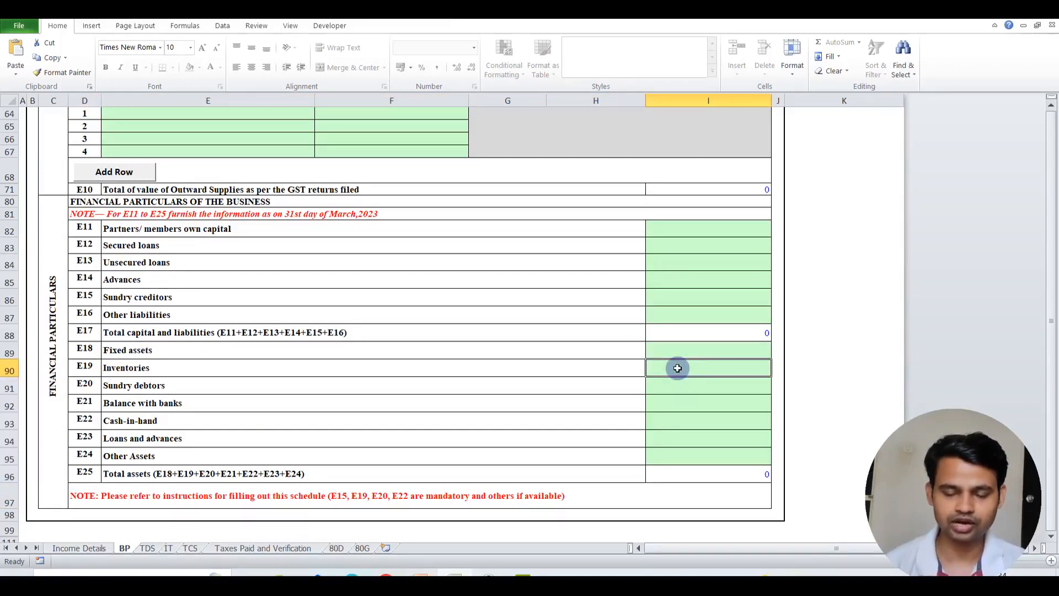
{"action": "type", "text": "0"}
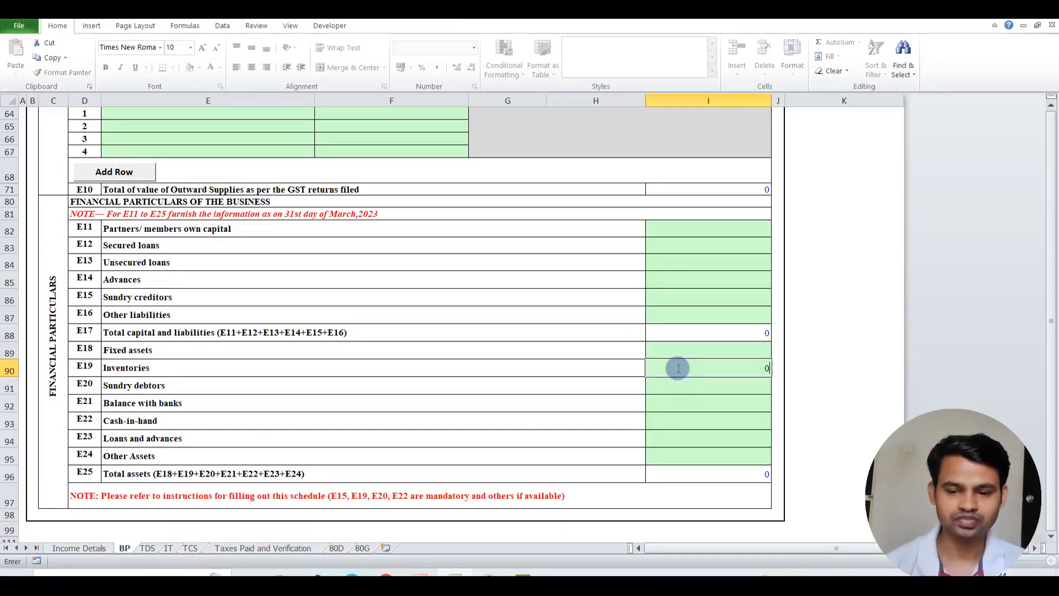
{"action": "left_click", "coordinate": [576, 398]}
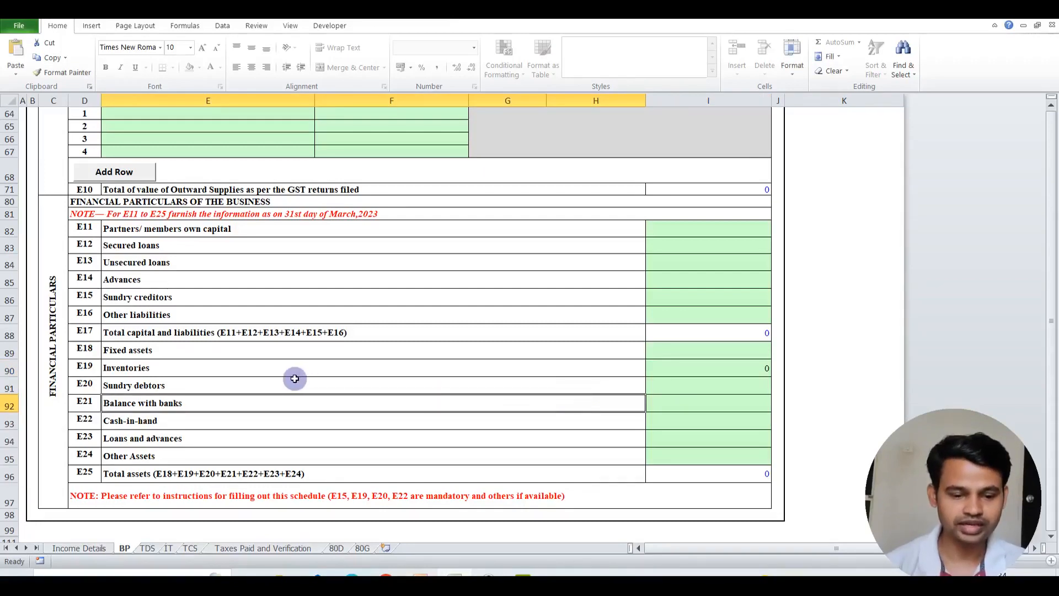
Enter 0 for E15 Sundry creditors in the Financial Particulars.
{"action": "left_click", "coordinate": [145, 383]}
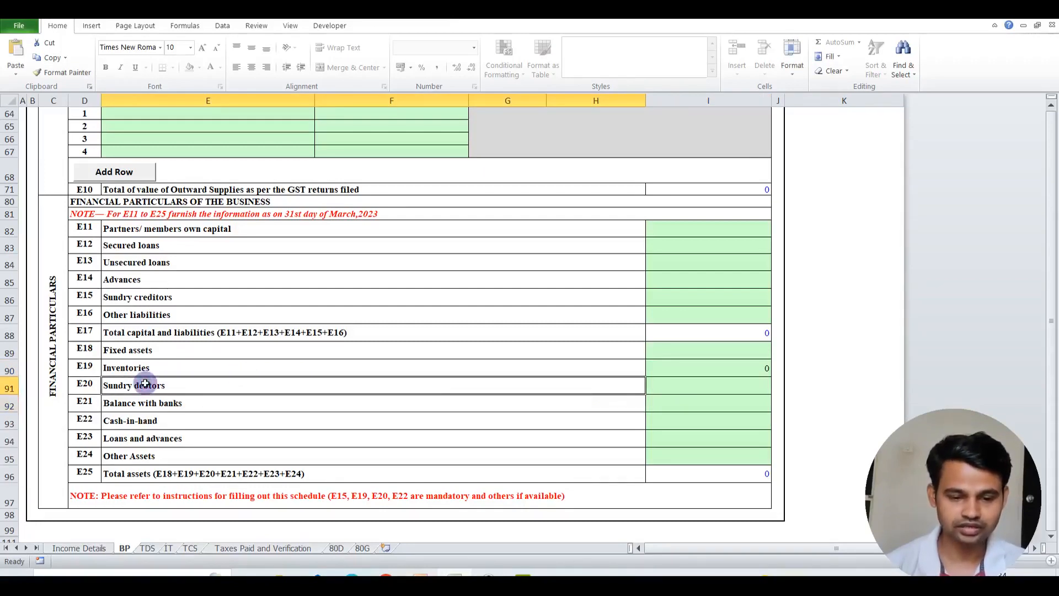
{"action": "left_click", "coordinate": [147, 303]}
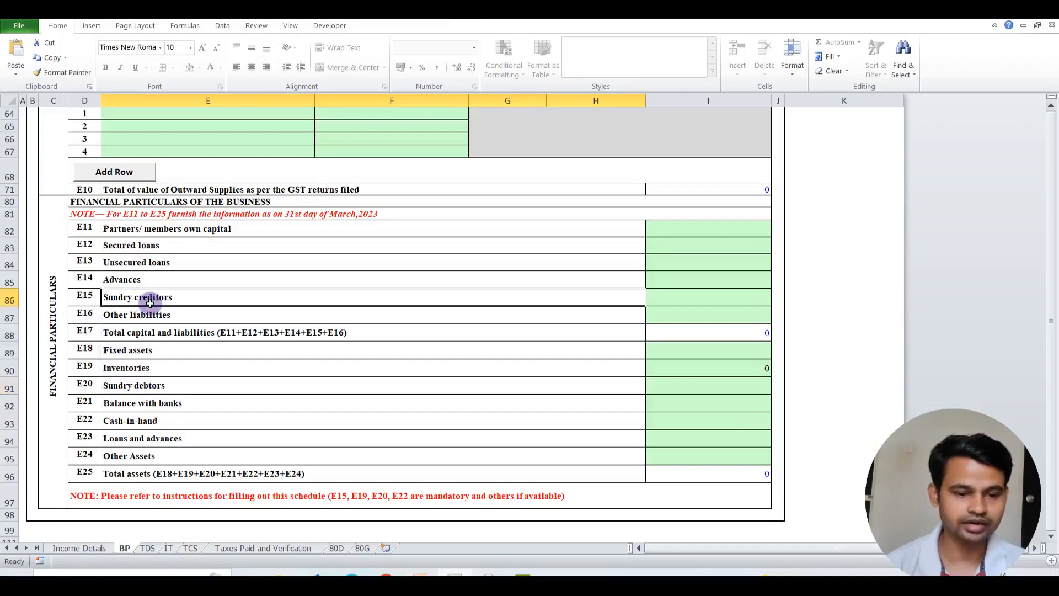
{"action": "left_click", "coordinate": [707, 295]}
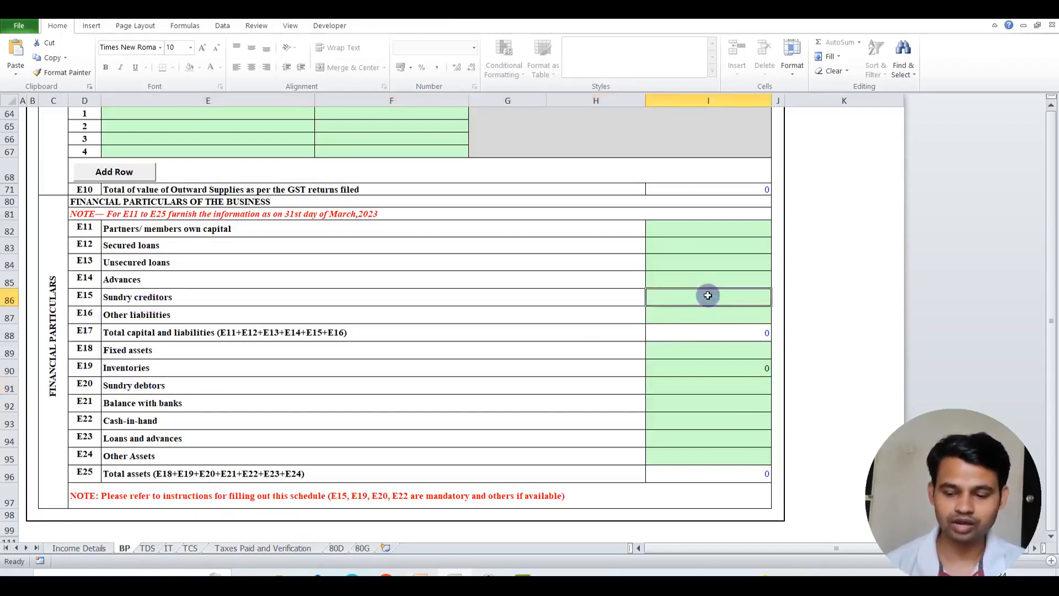
{"action": "type", "text": "0"}
{"action": "left_click", "coordinate": [469, 367]}
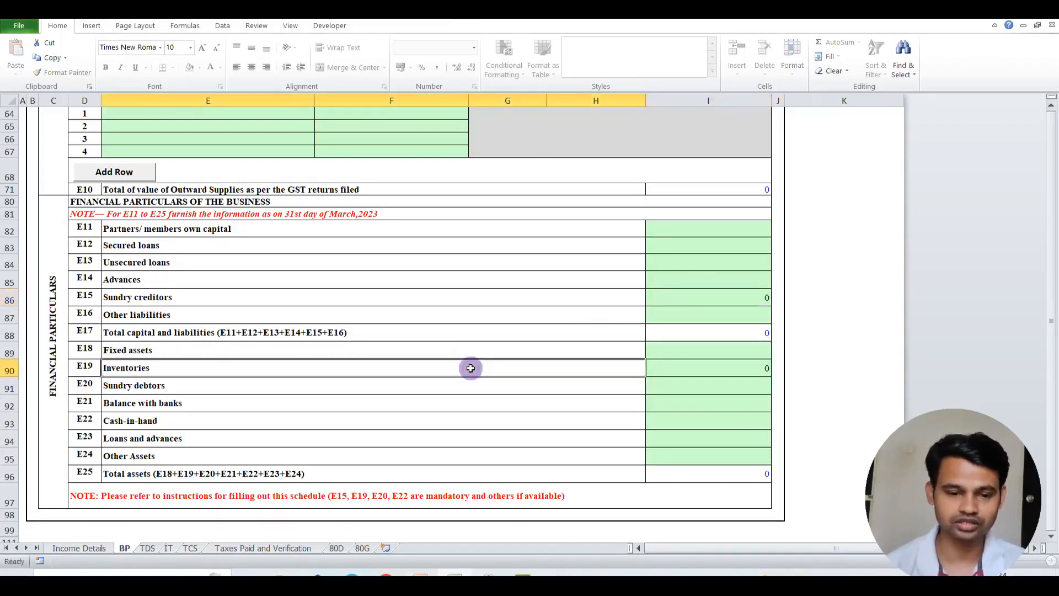
Enter 0 for E20 Sundry debtors in the Financial Particulars.
{"action": "left_click", "coordinate": [155, 386]}
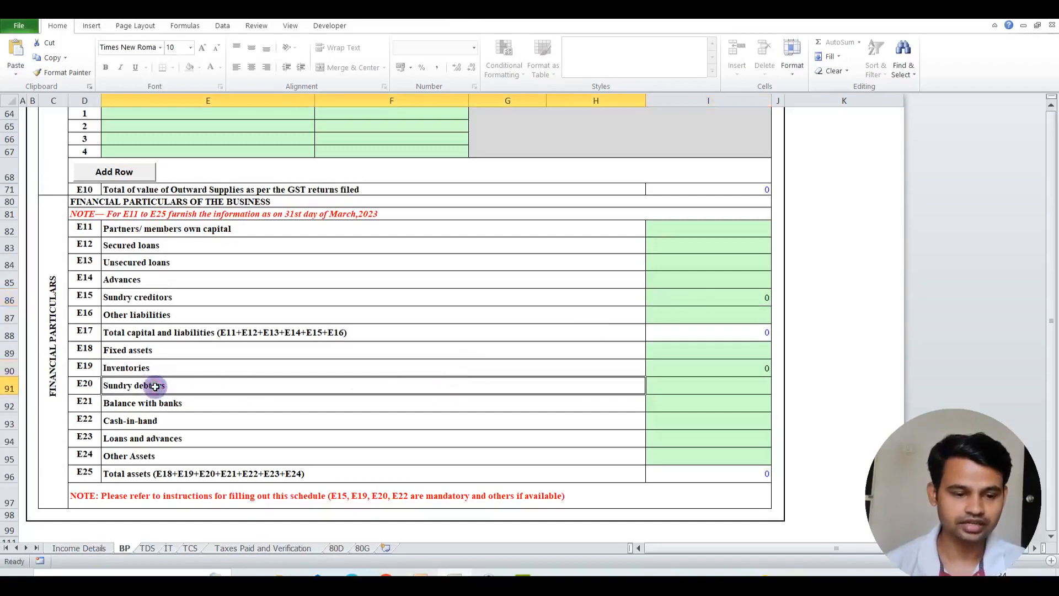
{"action": "left_click", "coordinate": [744, 386]}
{"action": "type", "text": "0"}
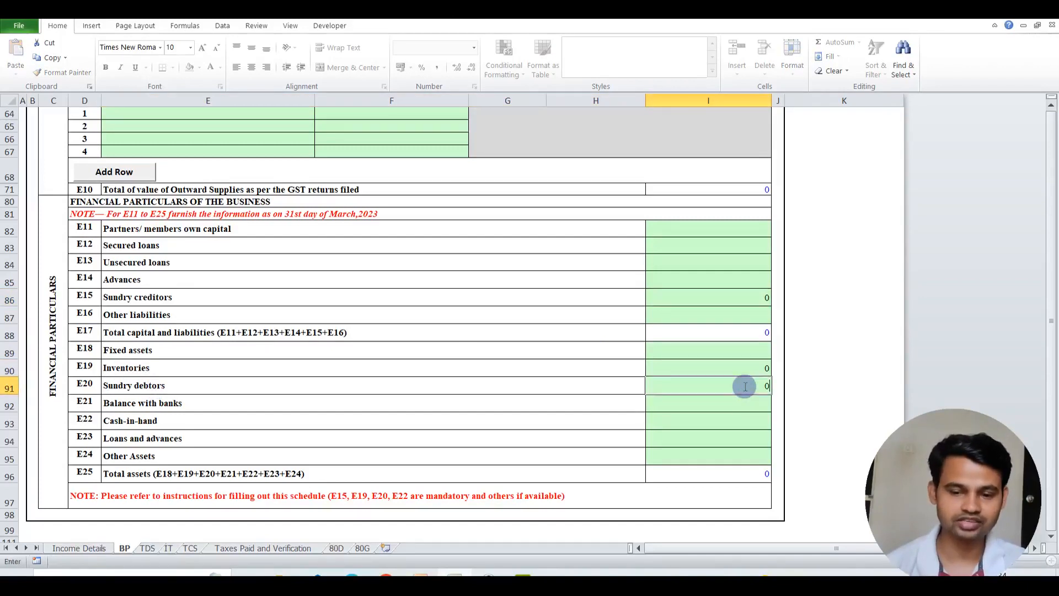
{"action": "left_click", "coordinate": [533, 417]}
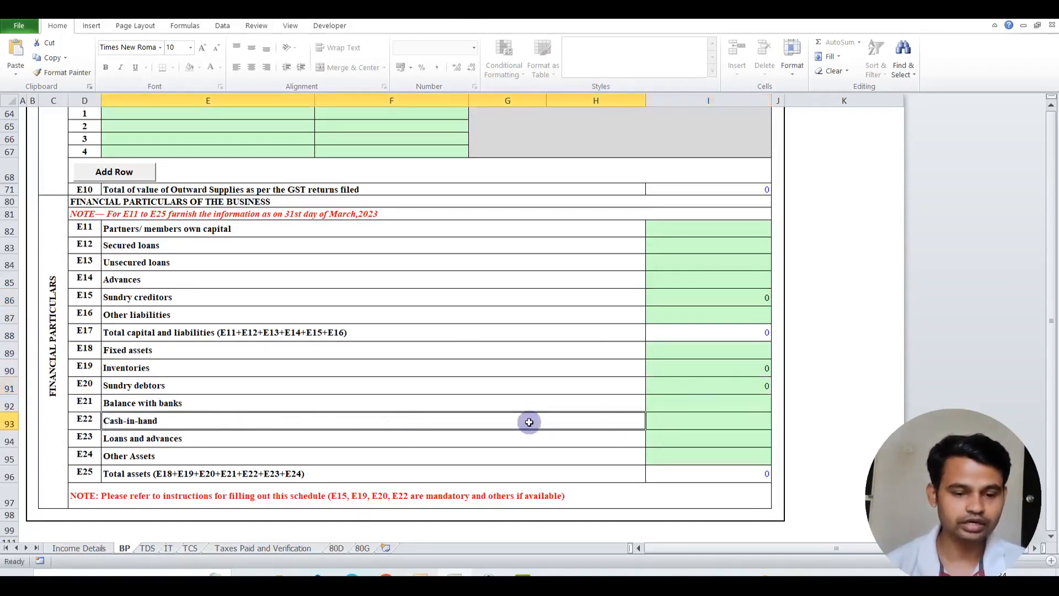
Enter 10000 for E22 Cash-in-hand in the Financial Particulars.
{"action": "left_click", "coordinate": [709, 425]}
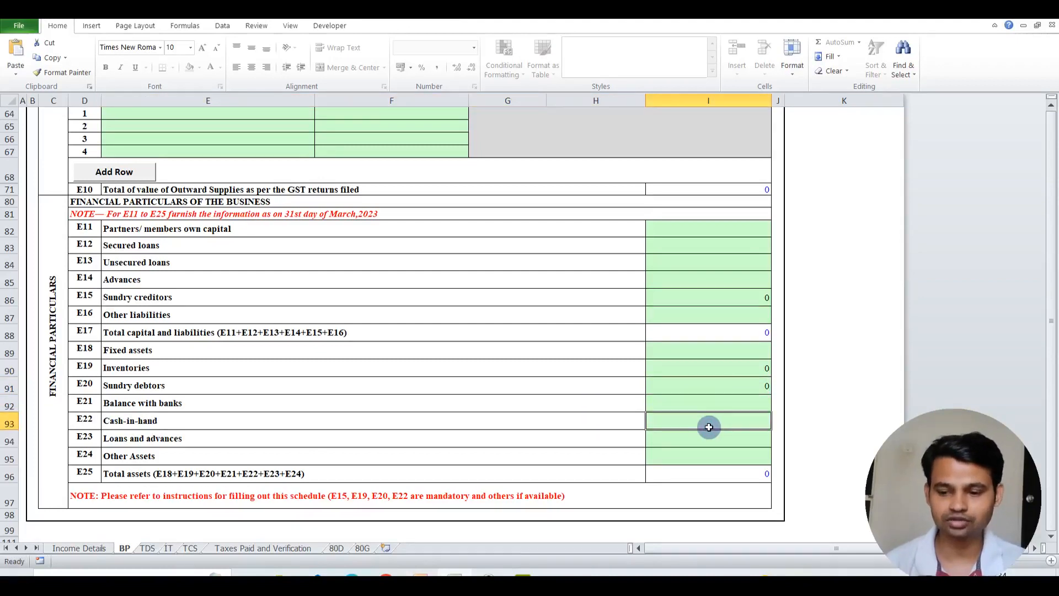
{"action": "type", "text": "1"}
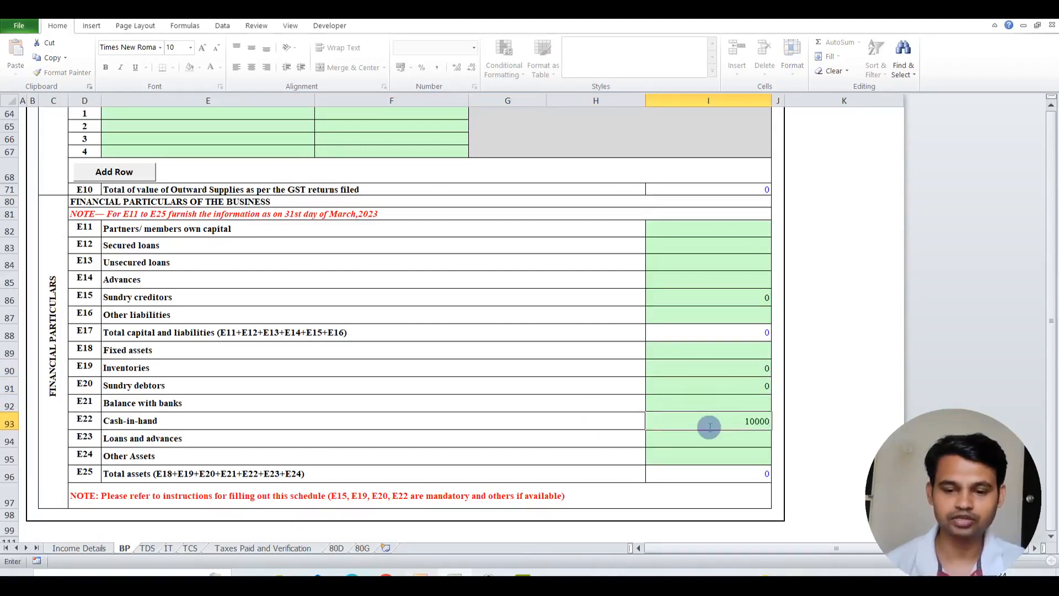
{"action": "type", "text": "0000"}
{"action": "left_click", "coordinate": [540, 395]}
Validate the completed Schedule BP sheet and dismiss the resulting alert.
{"action": "scroll", "coordinate": [540, 396], "scroll_direction": "up", "scroll_amount": 15}
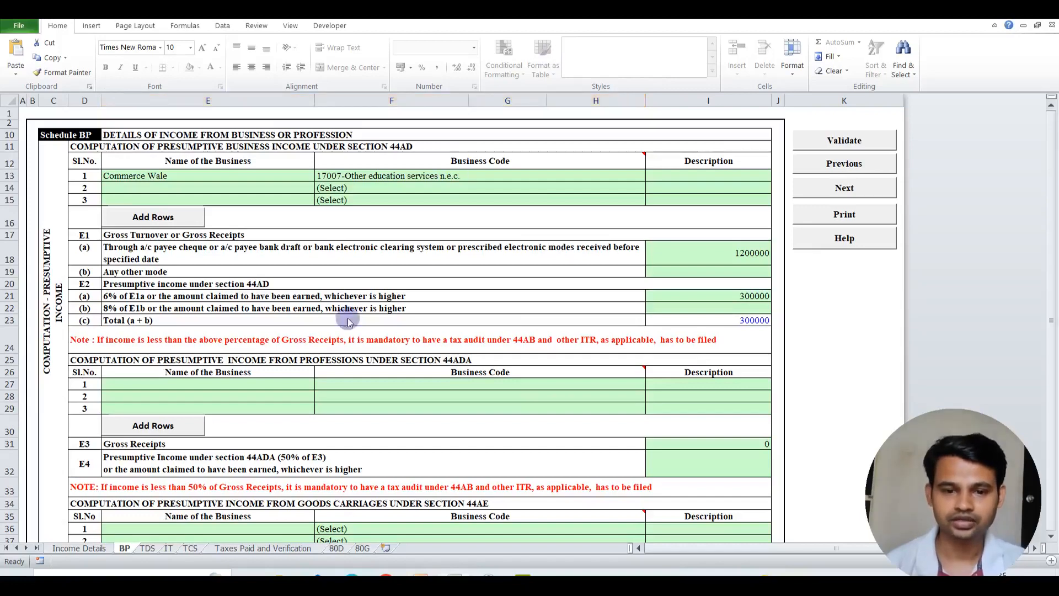
{"action": "left_click", "coordinate": [841, 144]}
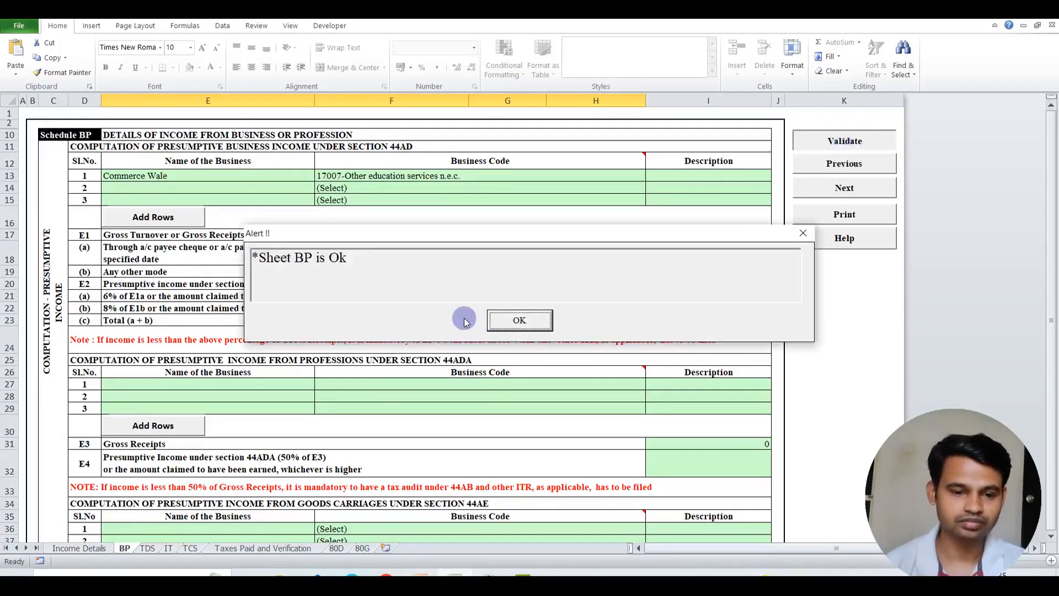
{"action": "left_click", "coordinate": [529, 322]}
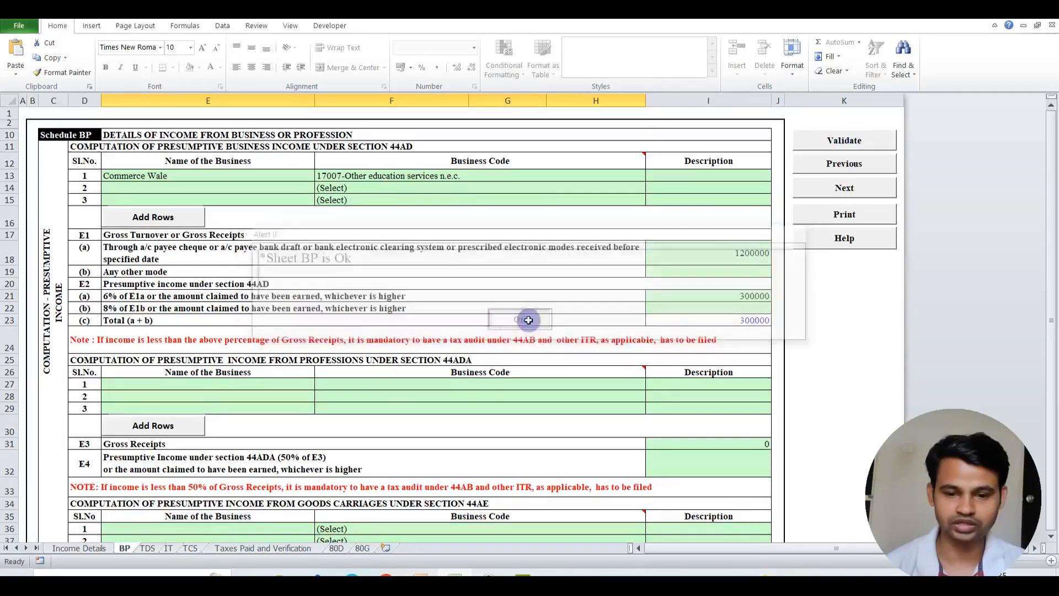
Look over the TDS1, TDS2(i) and TDS2(ii) tables on the TDS sheet and validate the sheet without entries.
{"action": "left_click", "coordinate": [146, 549]}
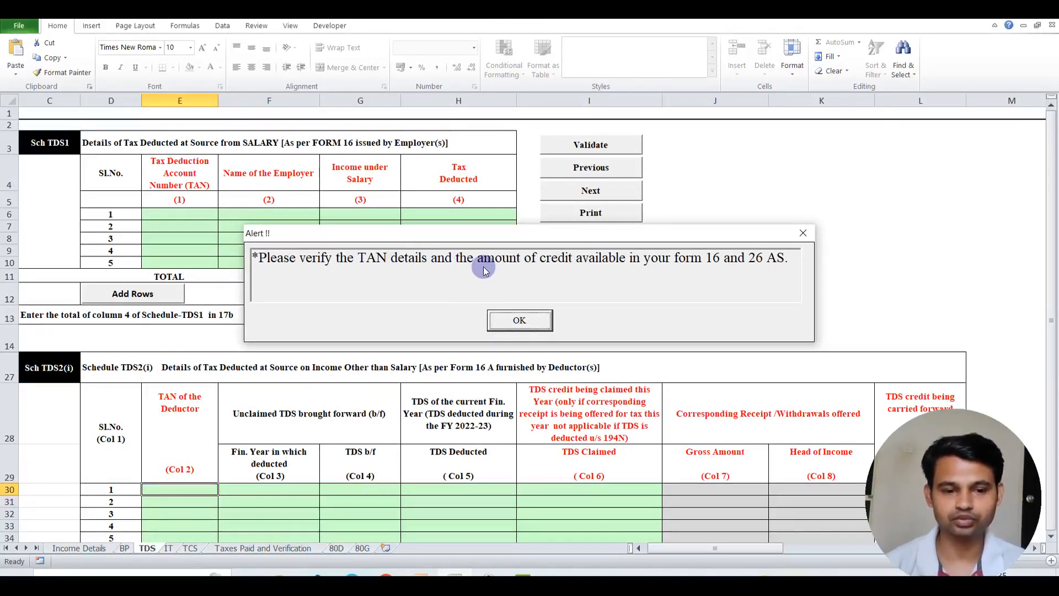
{"action": "left_click", "coordinate": [516, 320]}
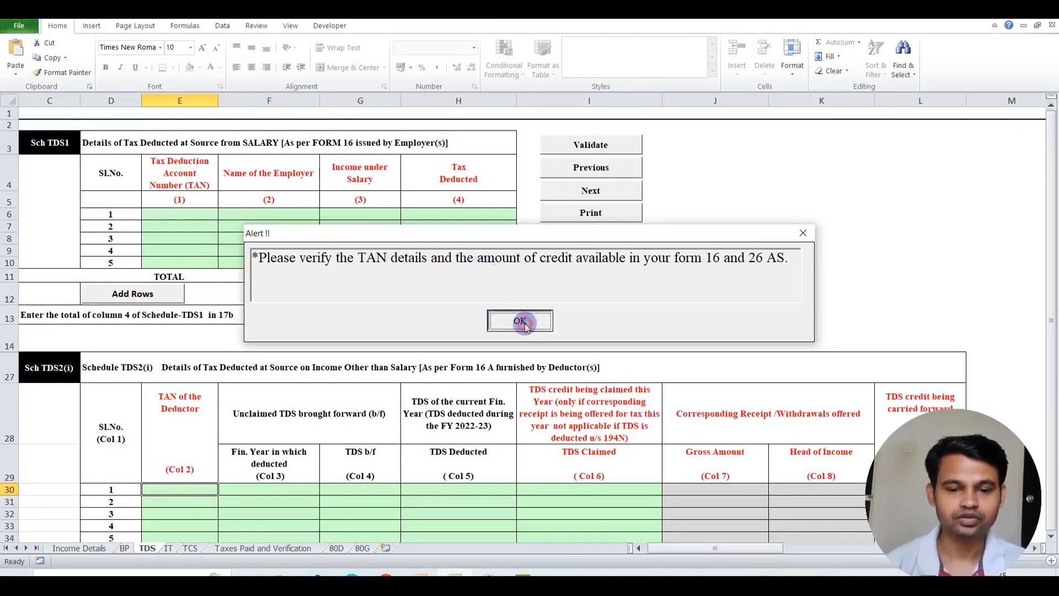
{"action": "left_click", "coordinate": [392, 248]}
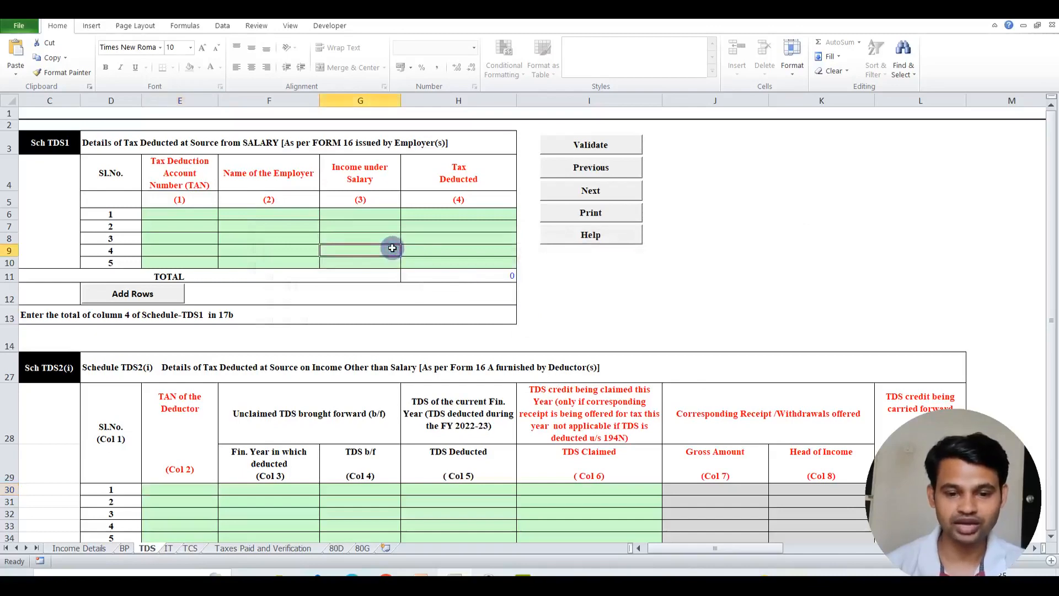
{"action": "scroll", "coordinate": [392, 248], "scroll_direction": "down", "scroll_amount": 3}
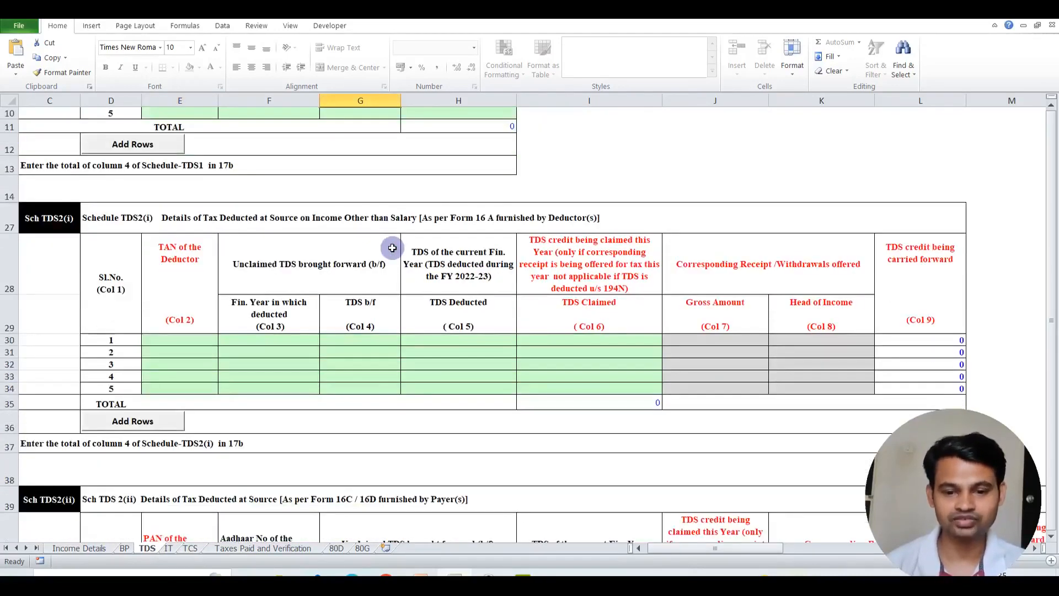
{"action": "scroll", "coordinate": [392, 248], "scroll_direction": "down", "scroll_amount": 1}
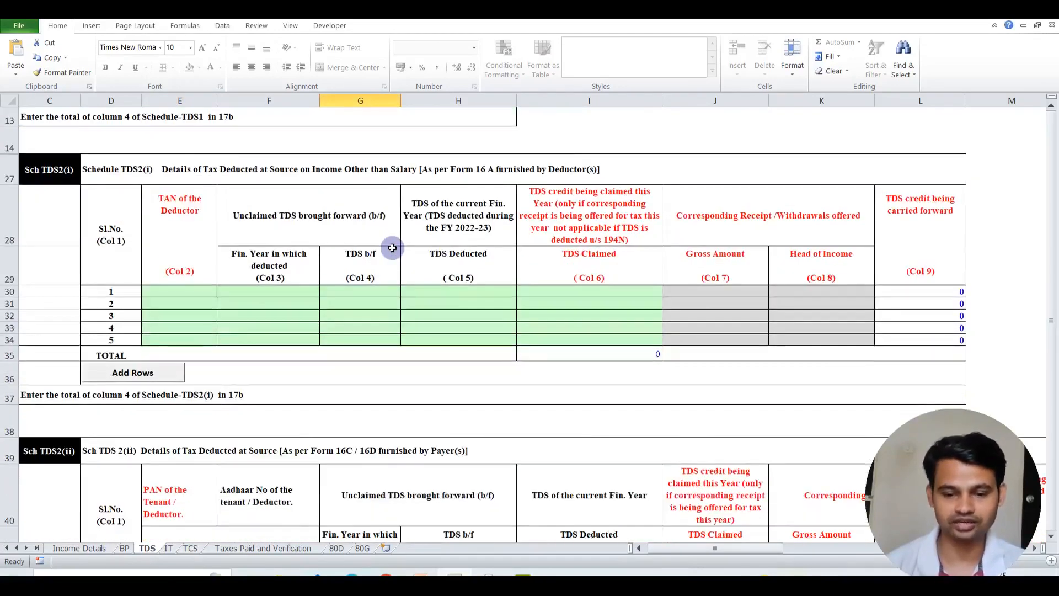
{"action": "scroll", "coordinate": [392, 248], "scroll_direction": "down", "scroll_amount": 3}
{"action": "scroll", "coordinate": [392, 248], "scroll_direction": "up", "scroll_amount": 6}
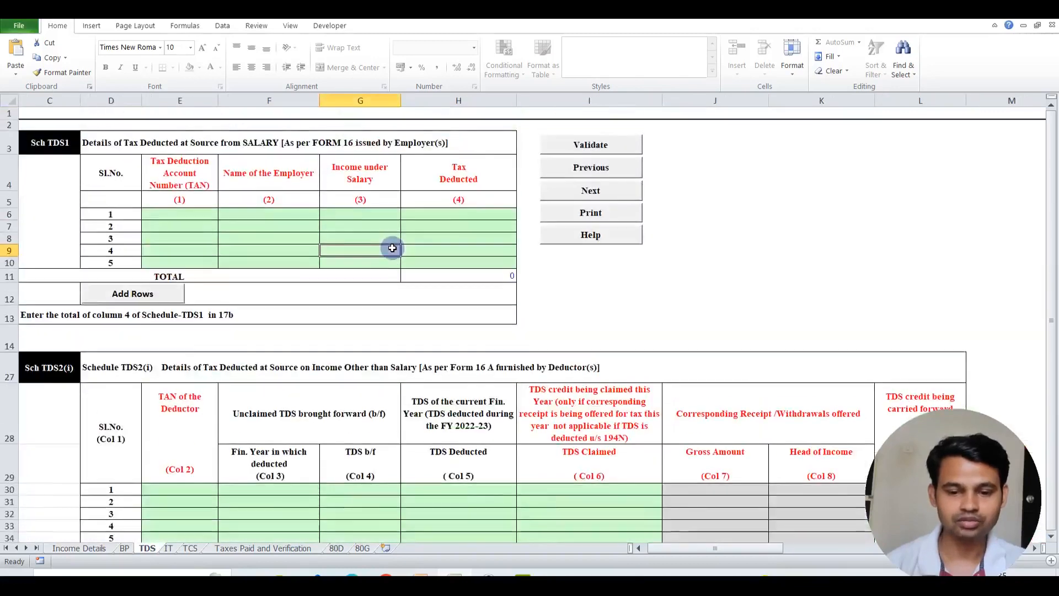
{"action": "left_click", "coordinate": [561, 144]}
{"action": "left_click", "coordinate": [517, 318]}
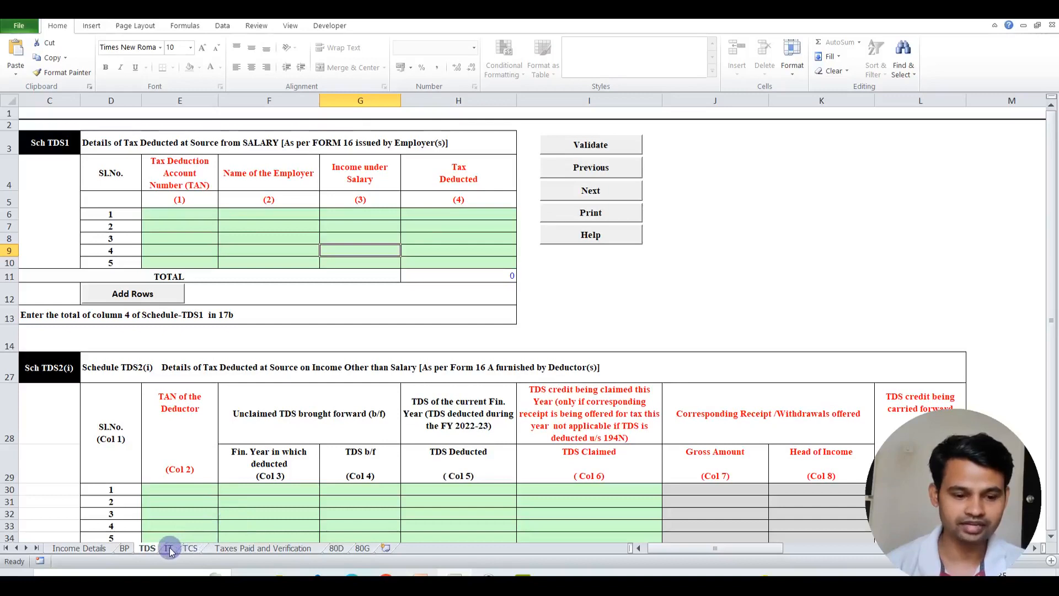
{"action": "left_click", "coordinate": [596, 20]}
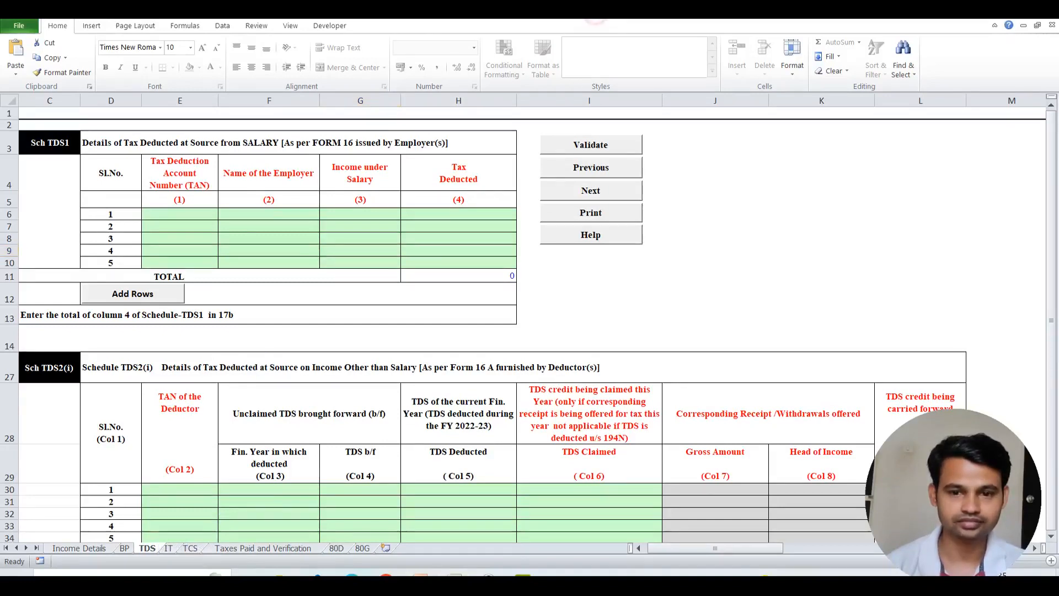
Go to the IT sheet for advance and self-assessment tax payments and validate it without entries.
{"action": "left_click", "coordinate": [169, 548]}
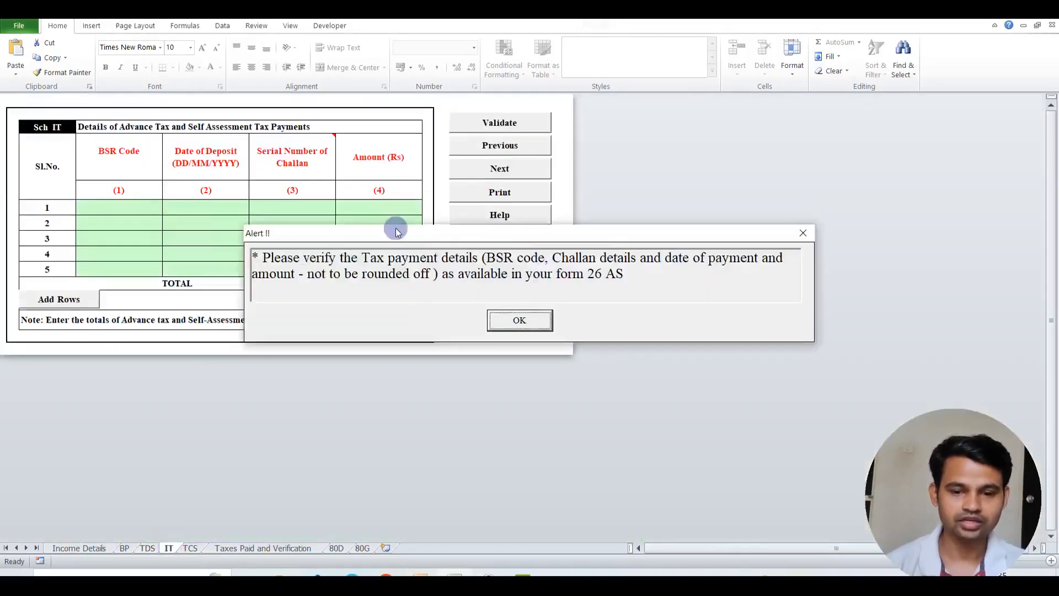
{"action": "left_click", "coordinate": [513, 318]}
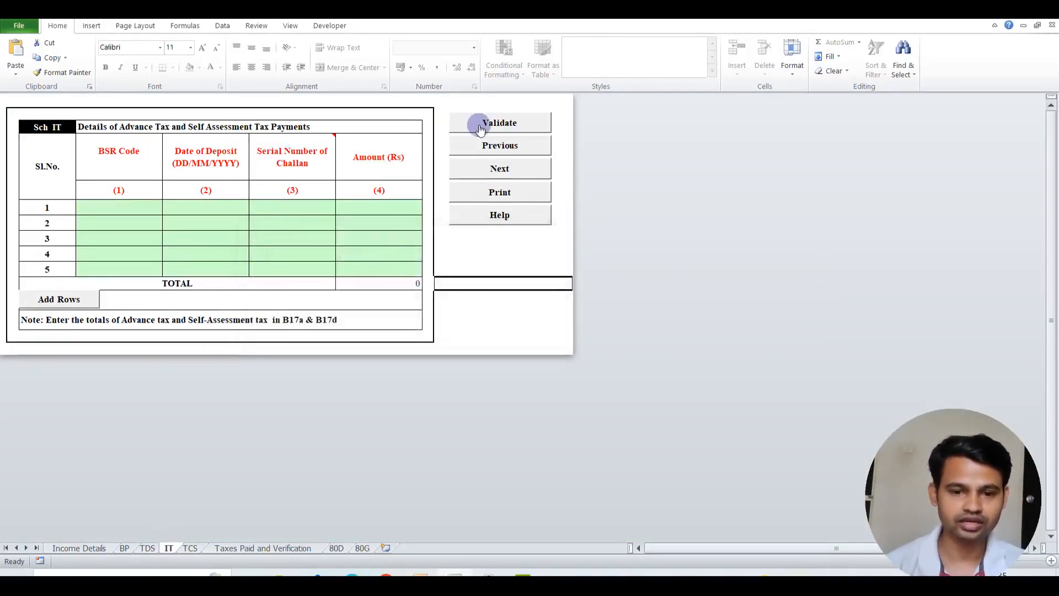
{"action": "left_click", "coordinate": [480, 123]}
{"action": "left_click", "coordinate": [512, 321]}
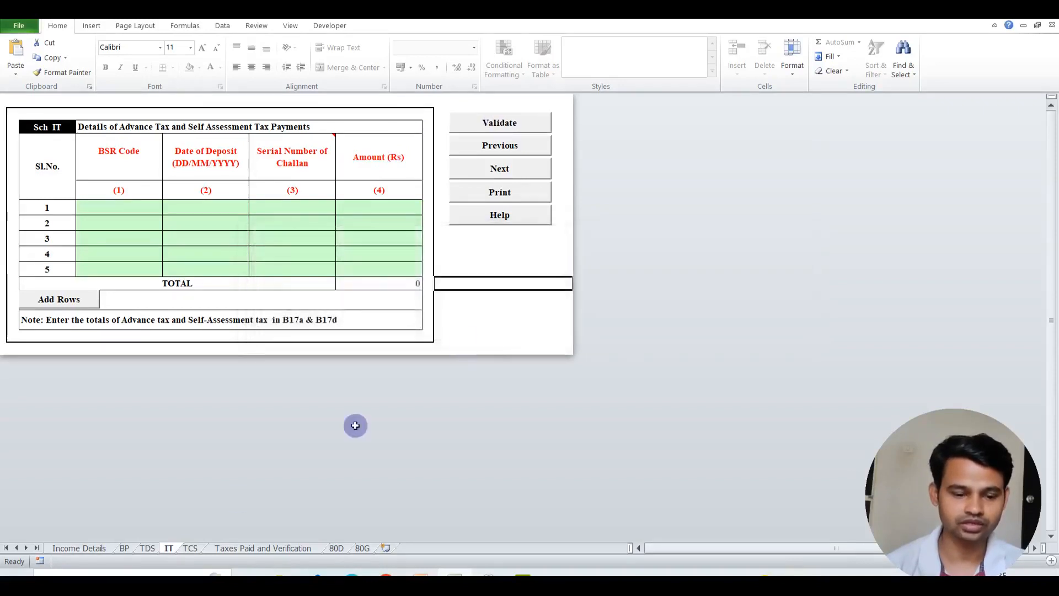
Go to the TCS sheet for tax collected at source and validate it without entries.
{"action": "left_click", "coordinate": [189, 547]}
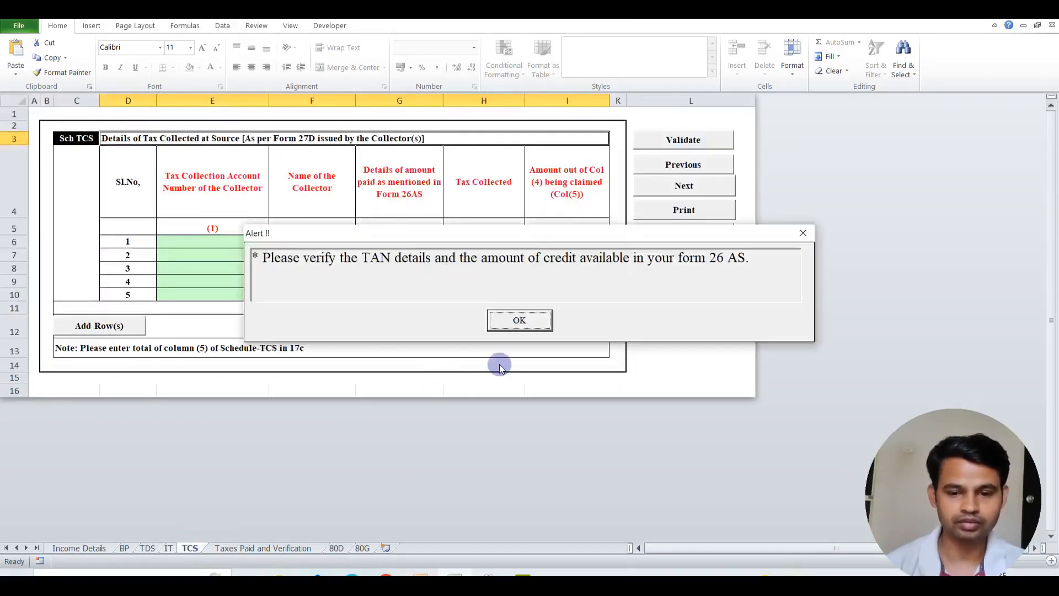
{"action": "left_click", "coordinate": [528, 318]}
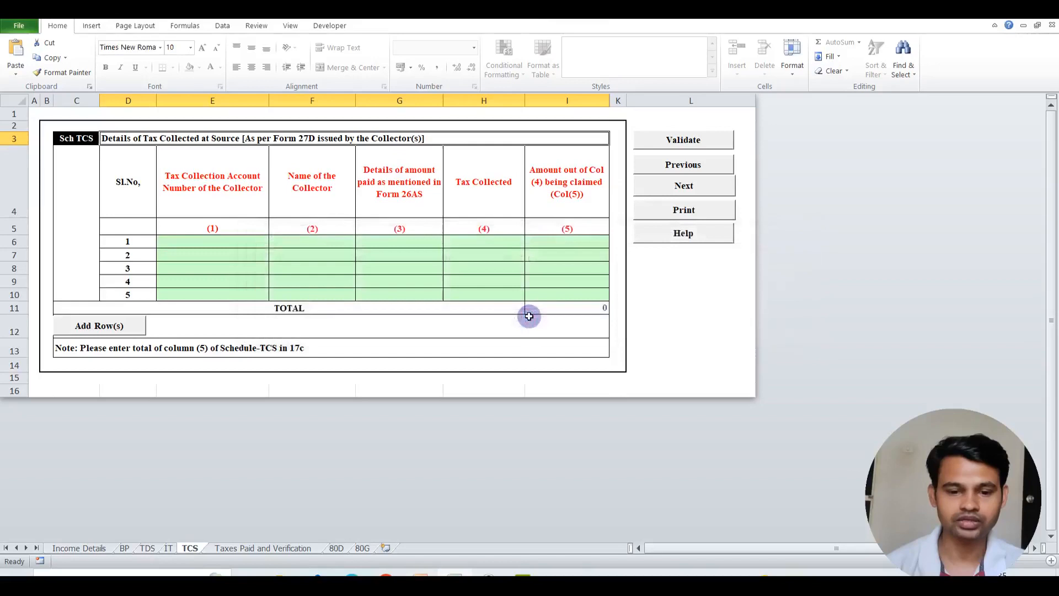
{"action": "left_click", "coordinate": [682, 140]}
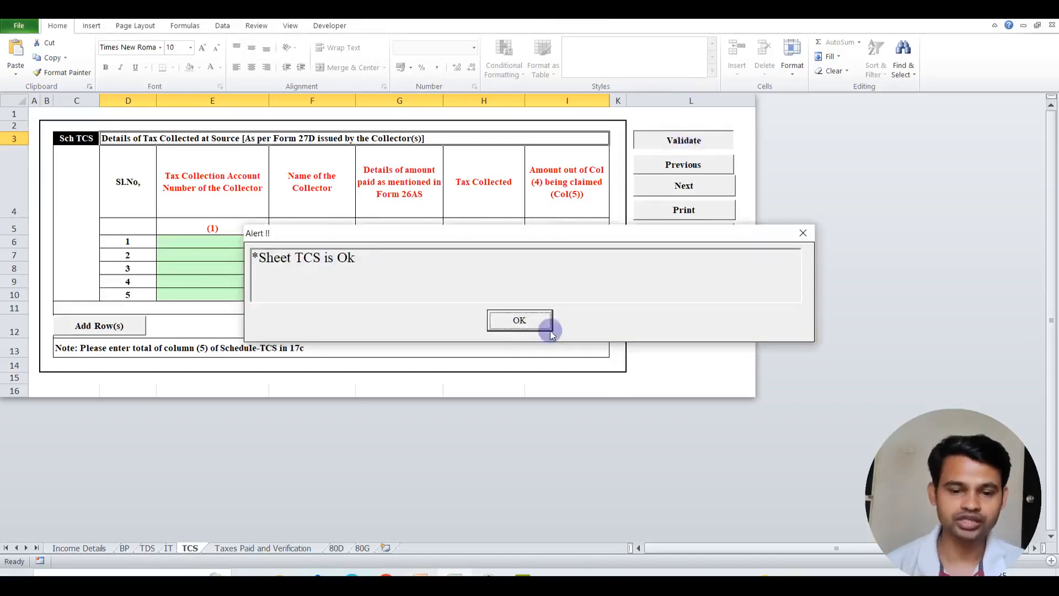
{"action": "left_click", "coordinate": [518, 320]}
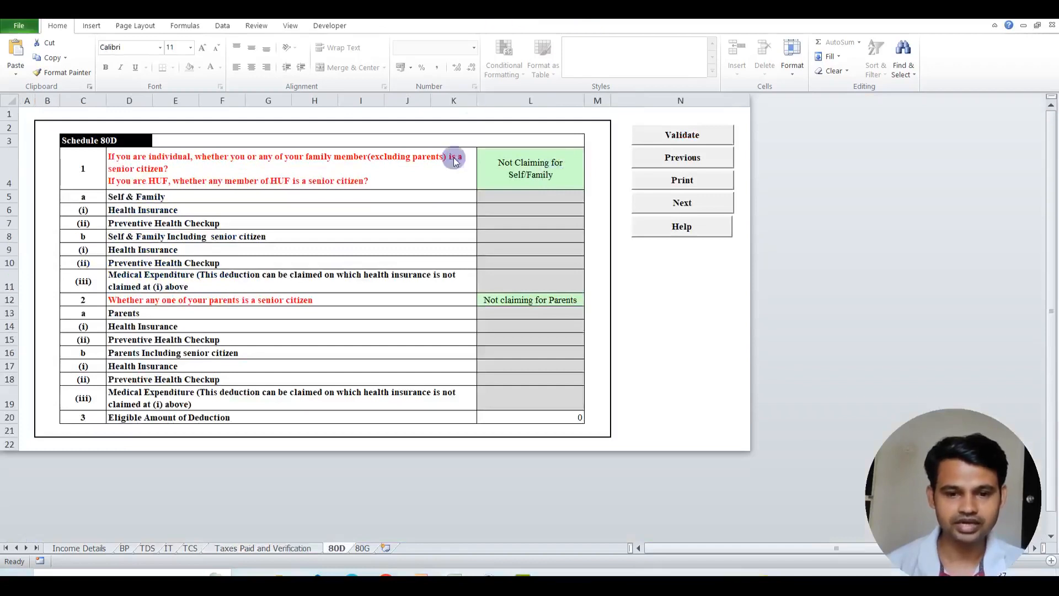
Try the answer No to the self and family senior-citizen question in Schedule 80D, and restore Not Claiming for Self/Family.
{"action": "left_click", "coordinate": [382, 166]}
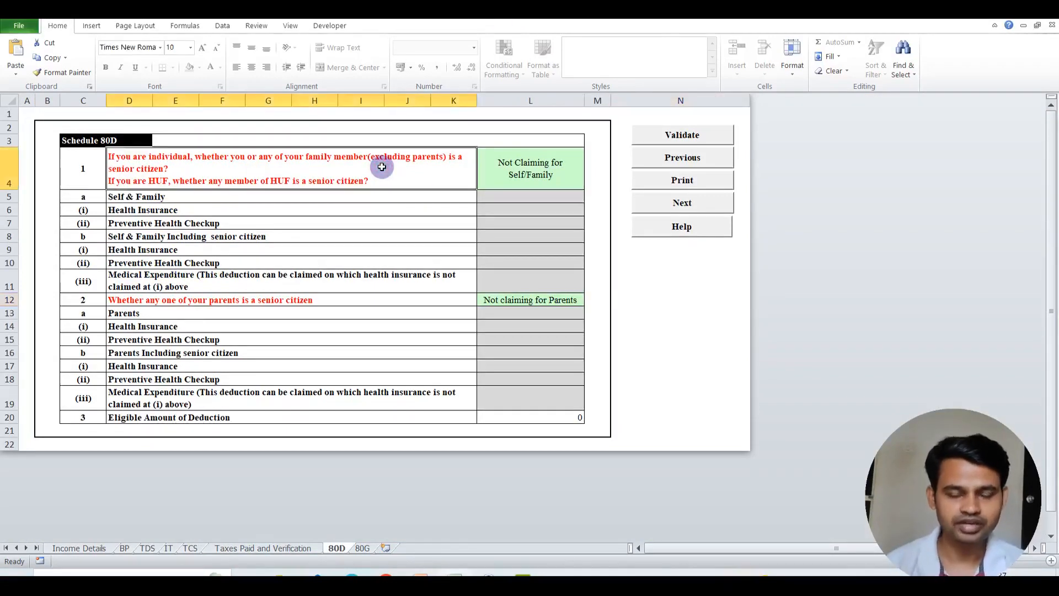
{"action": "left_click", "coordinate": [502, 180]}
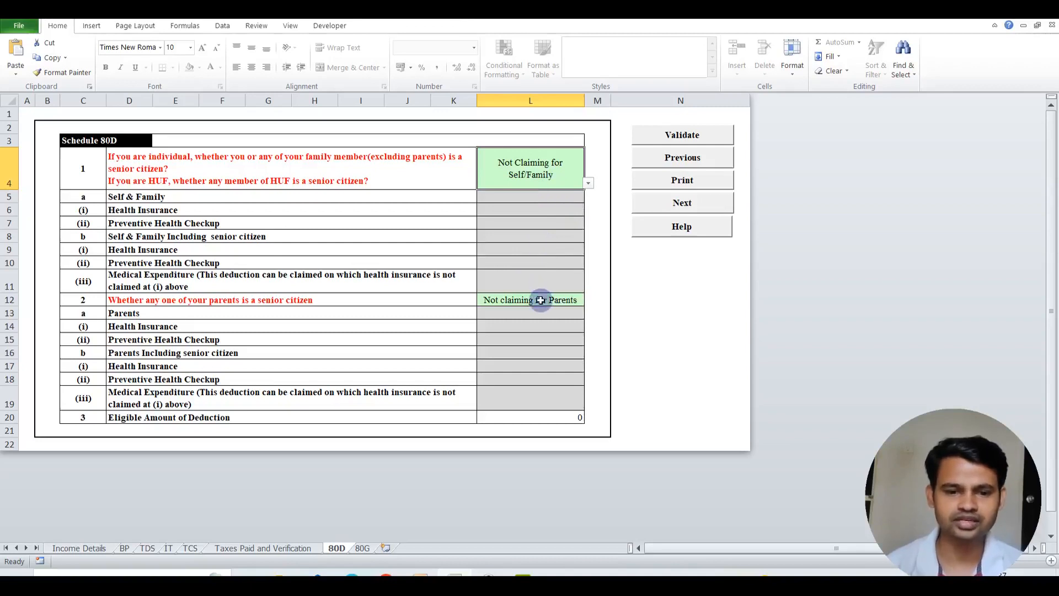
{"action": "left_click", "coordinate": [589, 184]}
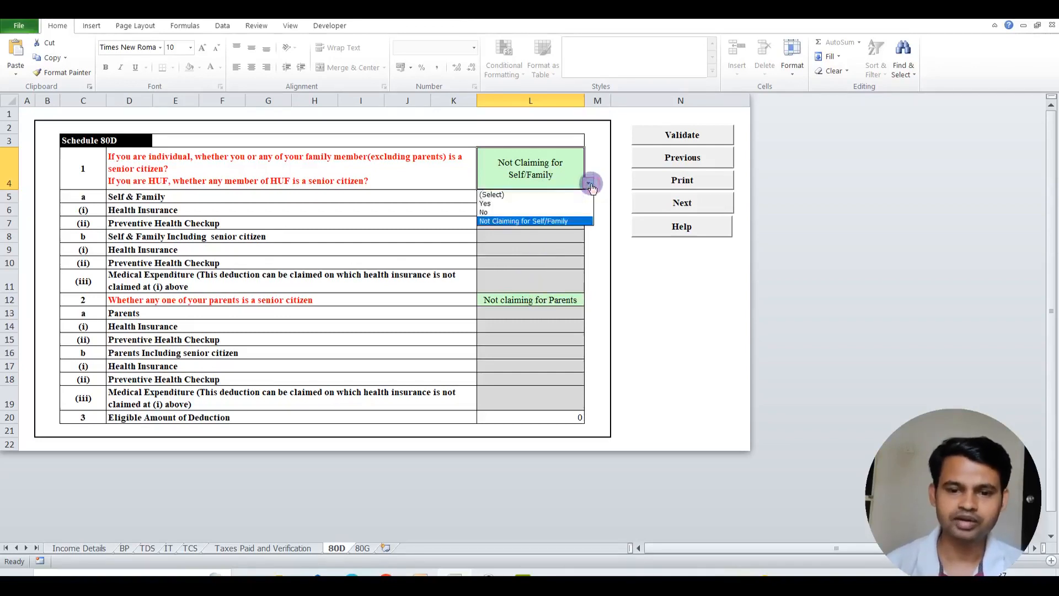
{"action": "left_click", "coordinate": [490, 212]}
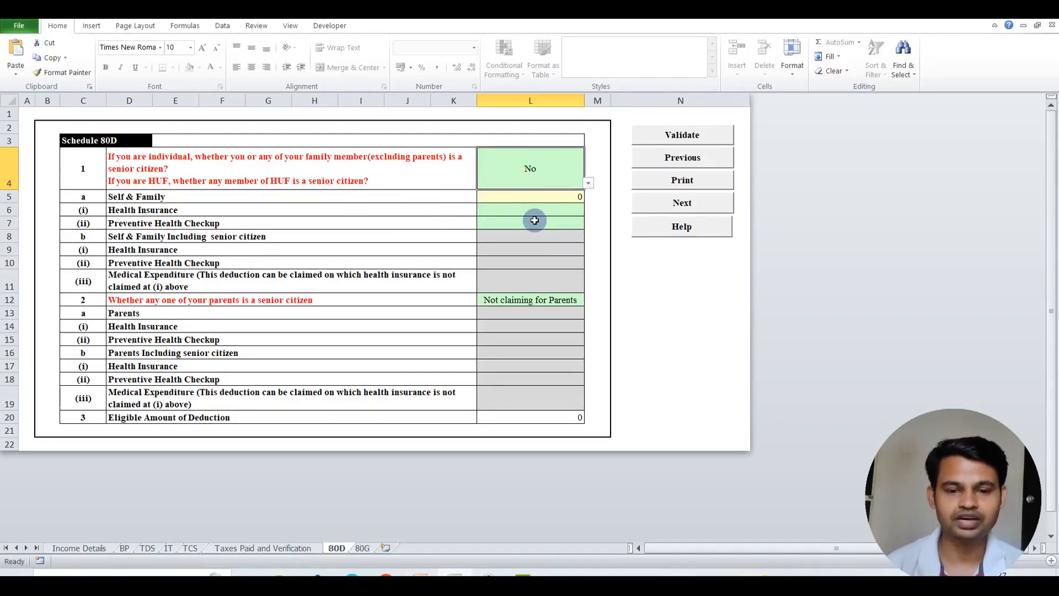
{"action": "left_click", "coordinate": [589, 183]}
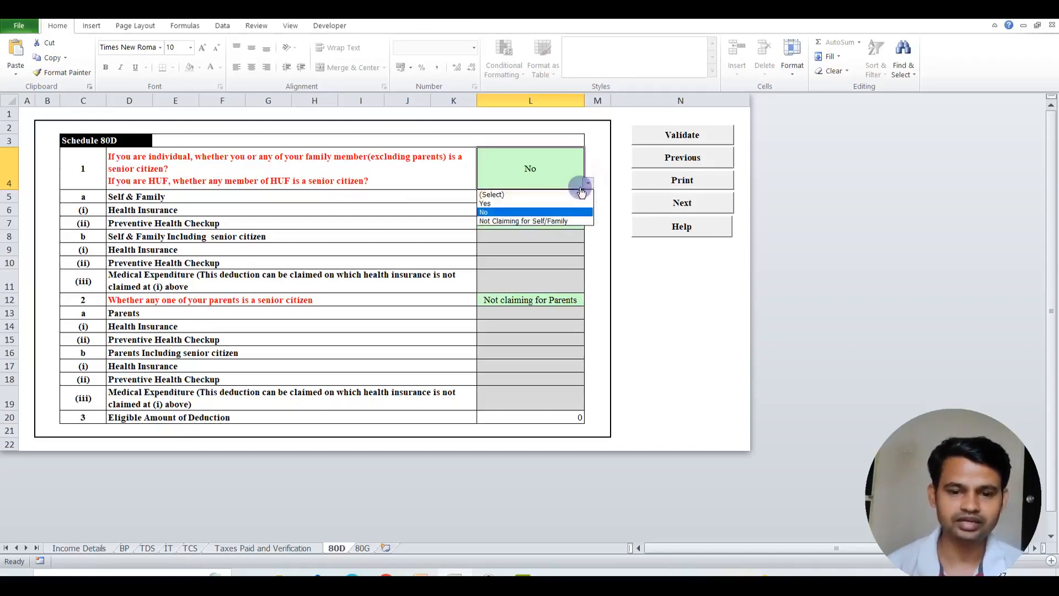
{"action": "left_click", "coordinate": [522, 220]}
Try the answer Yes to the parents' senior-citizen question, and restore Not claiming for Parents.
{"action": "left_click", "coordinate": [346, 299]}
{"action": "left_click", "coordinate": [503, 300]}
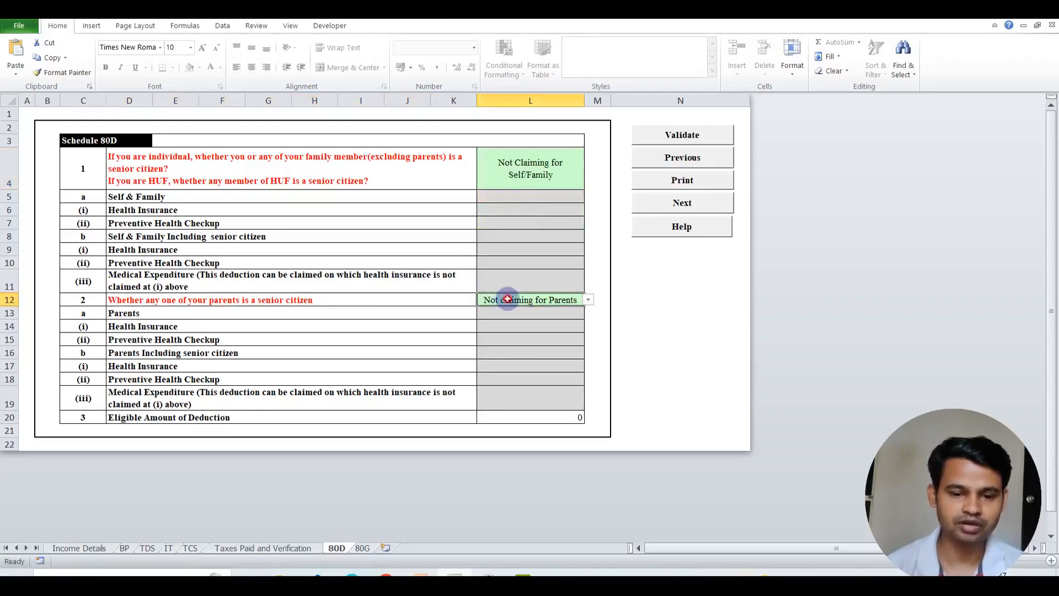
{"action": "left_click", "coordinate": [589, 303]}
{"action": "left_click", "coordinate": [484, 310]}
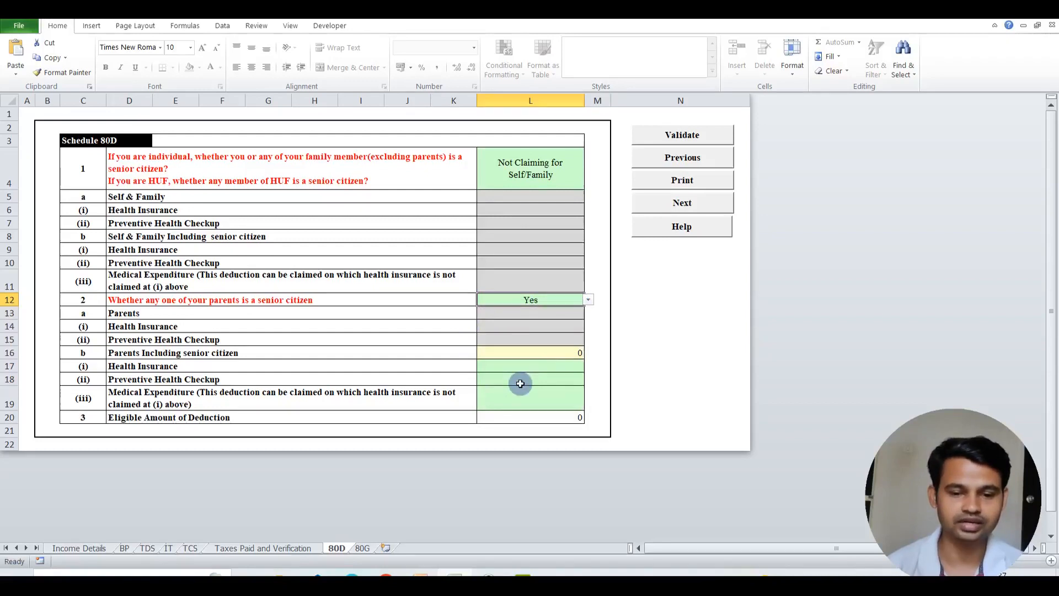
{"action": "left_click", "coordinate": [589, 299]}
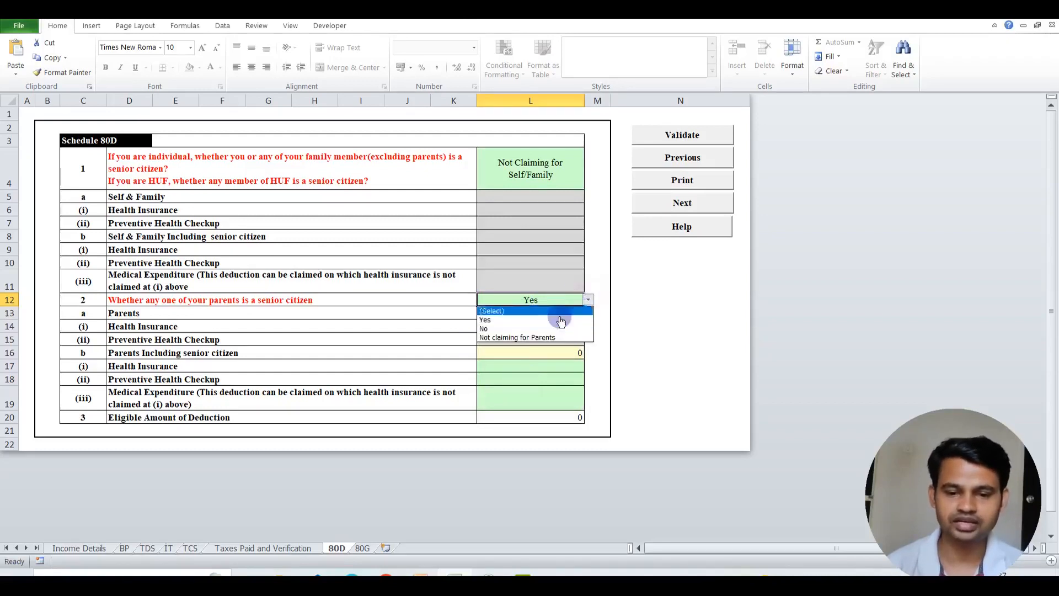
{"action": "left_click", "coordinate": [513, 336]}
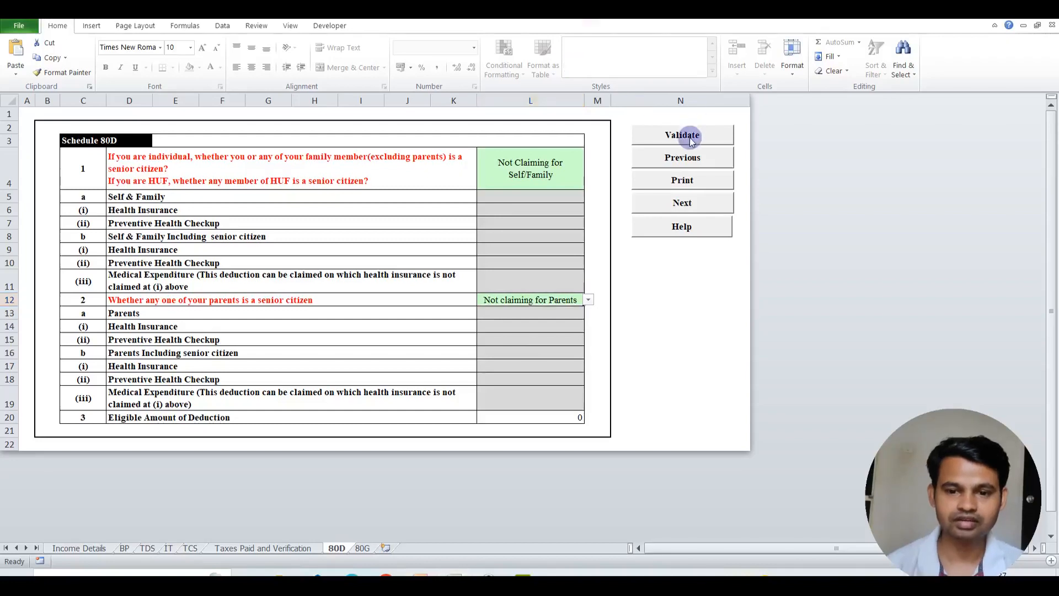
Validate the Schedule 80D sheet and dismiss the resulting alert.
{"action": "left_click", "coordinate": [664, 136]}
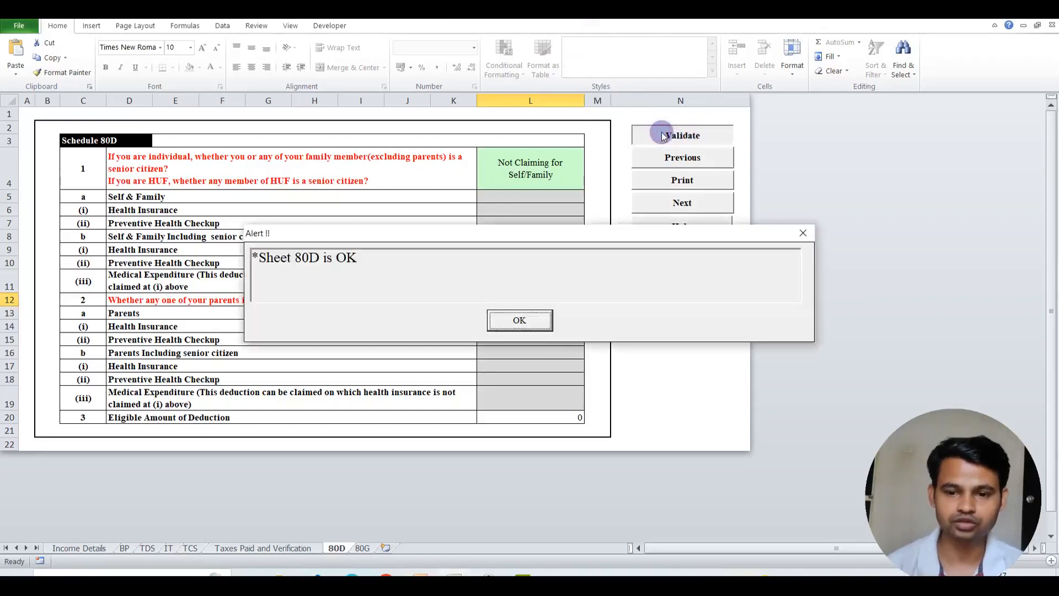
{"action": "left_click", "coordinate": [508, 317]}
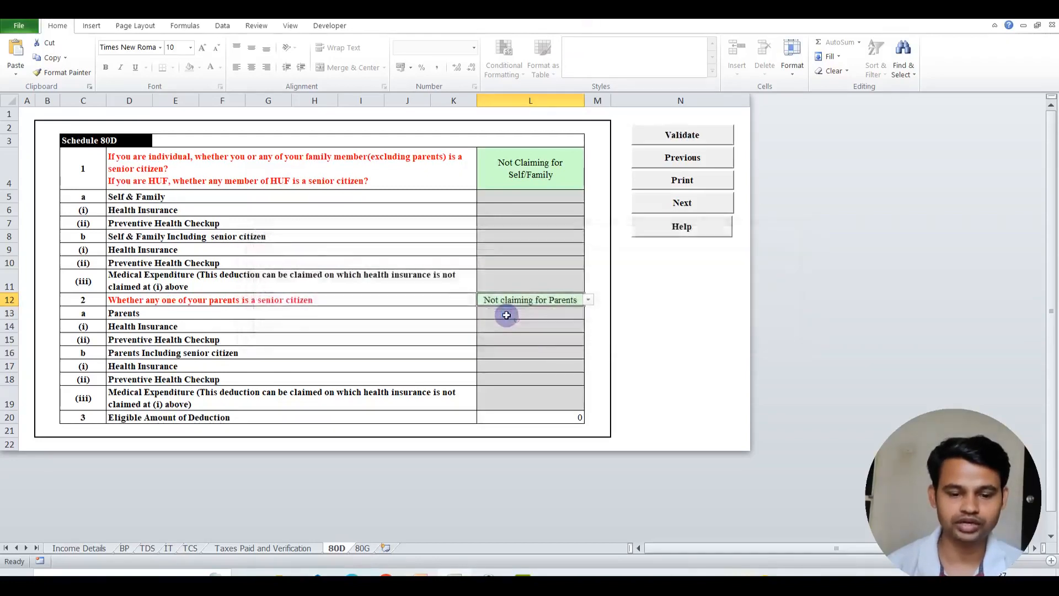
Go to the 80G sheet, look over the donee and donation columns for 100% deduction, and validate the sheet without entries.
{"action": "left_click", "coordinate": [362, 548]}
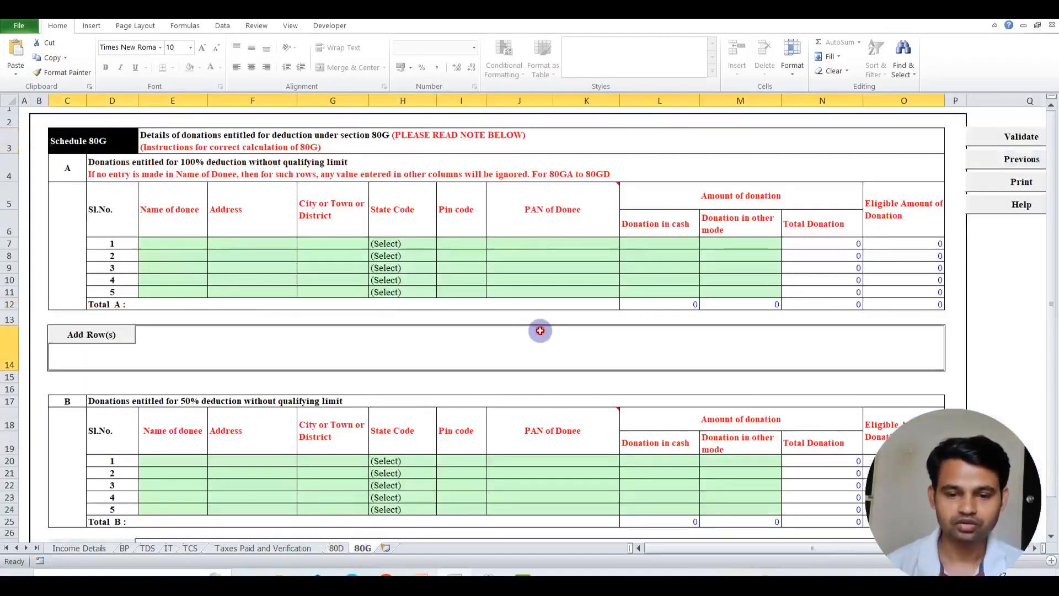
{"action": "left_click", "coordinate": [181, 244]}
{"action": "left_click", "coordinate": [251, 241]}
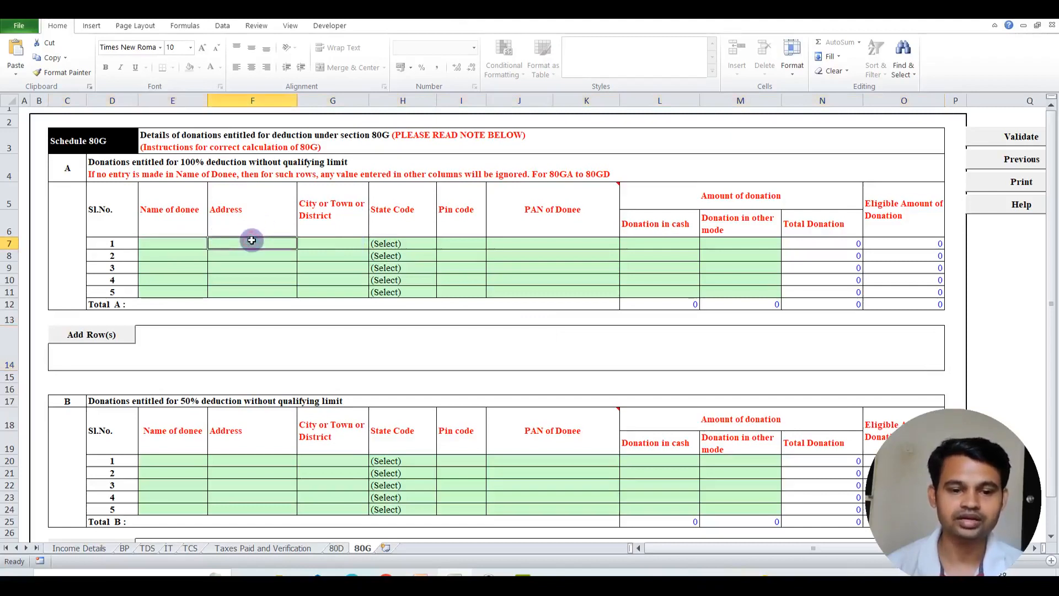
{"action": "left_click", "coordinate": [317, 244]}
{"action": "left_click", "coordinate": [461, 244]}
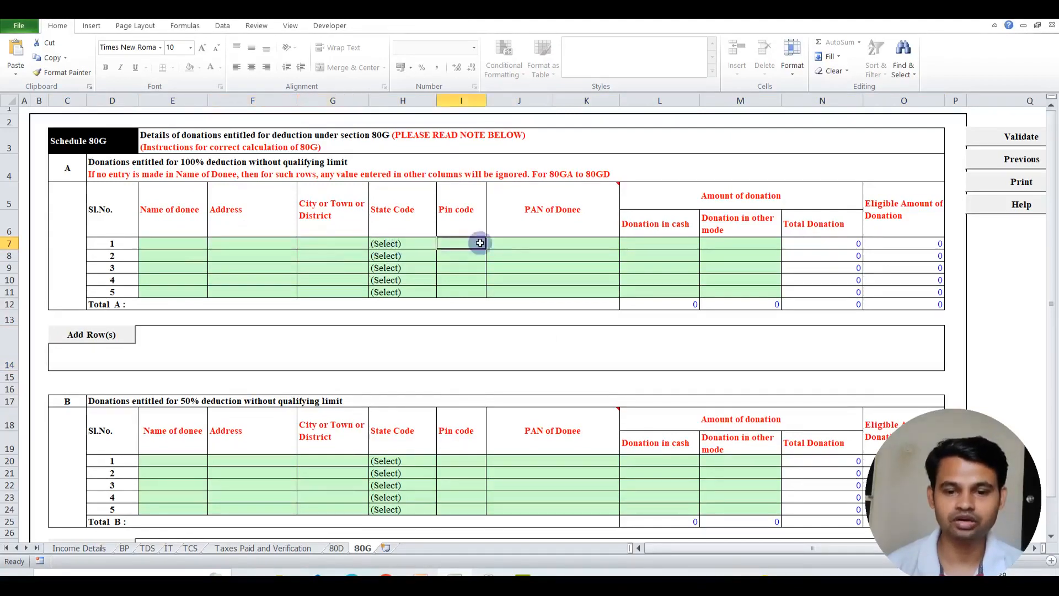
{"action": "left_click", "coordinate": [548, 244]}
{"action": "left_click", "coordinate": [648, 244]}
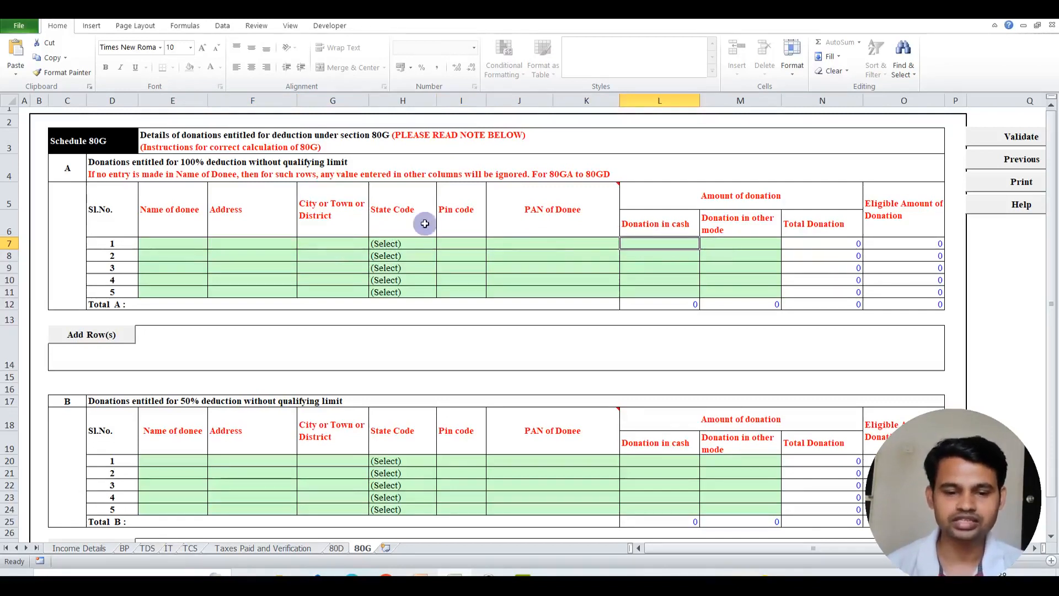
{"action": "left_click", "coordinate": [515, 266]}
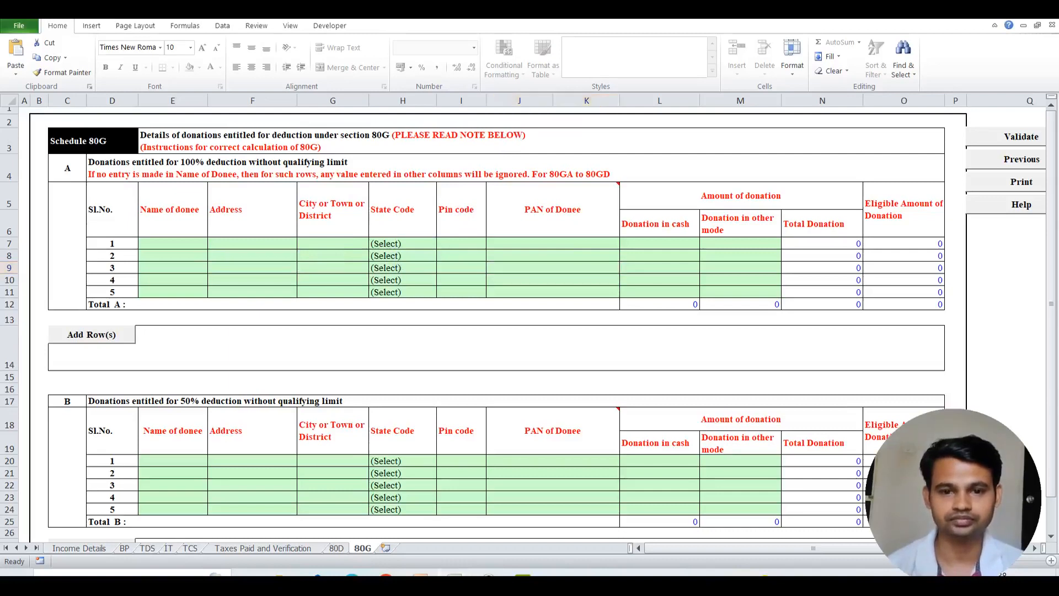
{"action": "left_click", "coordinate": [1008, 138]}
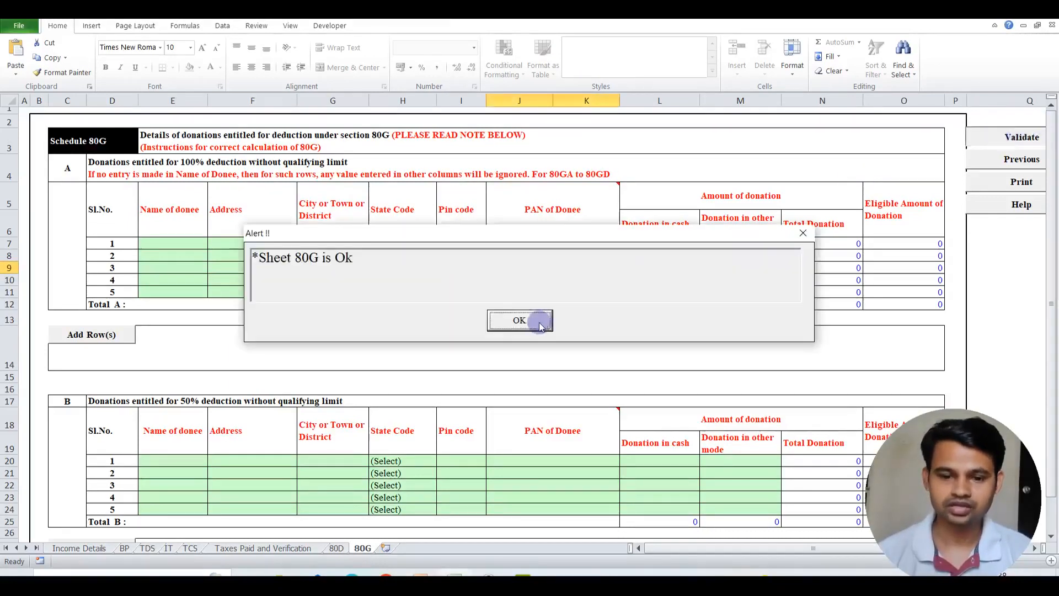
{"action": "left_click", "coordinate": [511, 320]}
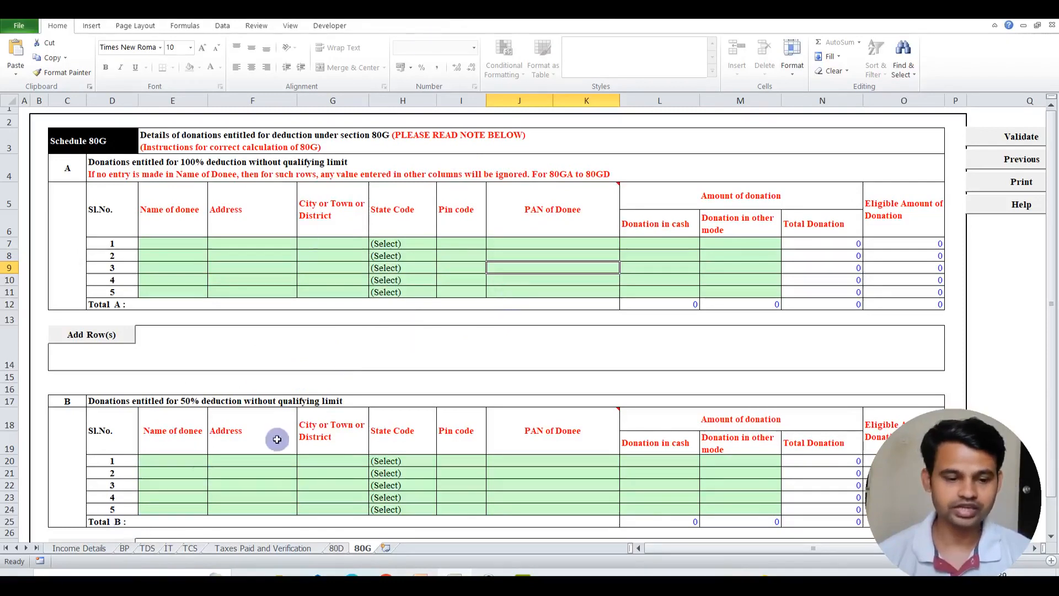
Examine the deductions and tax computation on the Income Details sheet, including the tax payable and the rebate under section 87A.
{"action": "left_click", "coordinate": [375, 390]}
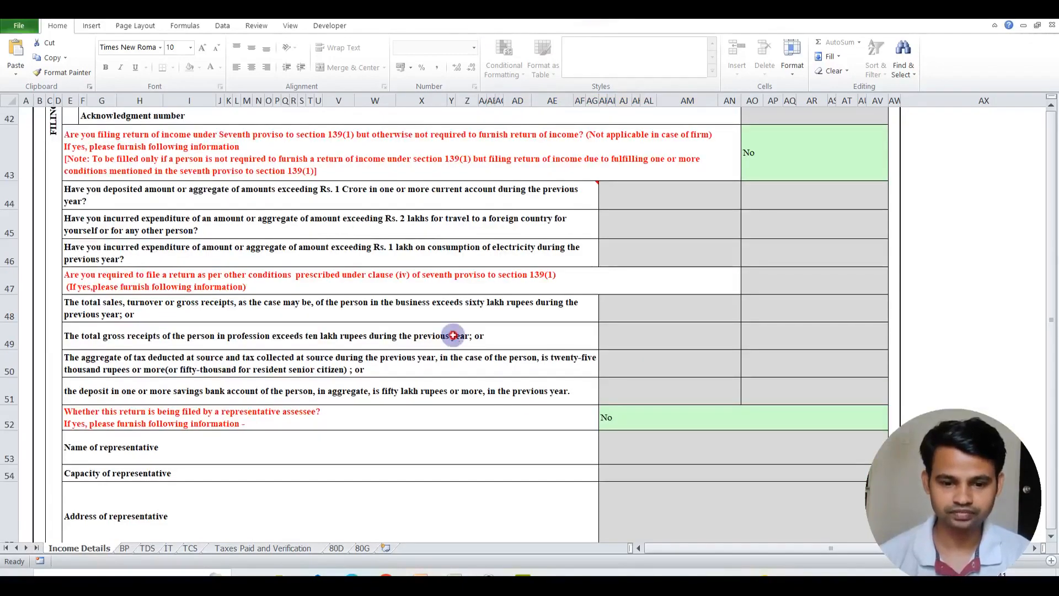
{"action": "scroll", "coordinate": [453, 336], "scroll_direction": "down", "scroll_amount": 20}
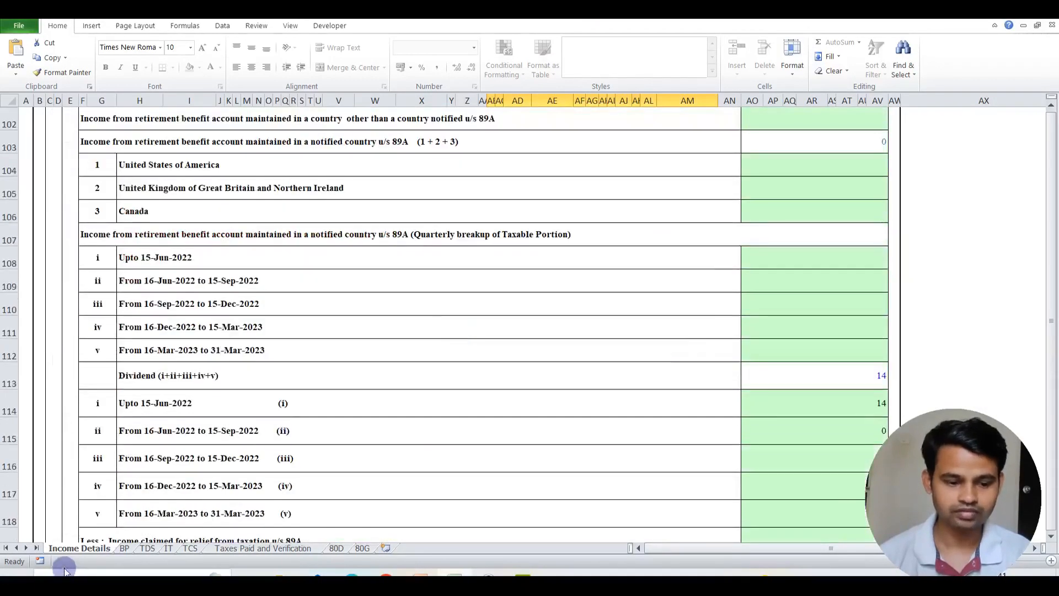
{"action": "scroll", "coordinate": [455, 431], "scroll_direction": "down", "scroll_amount": 16}
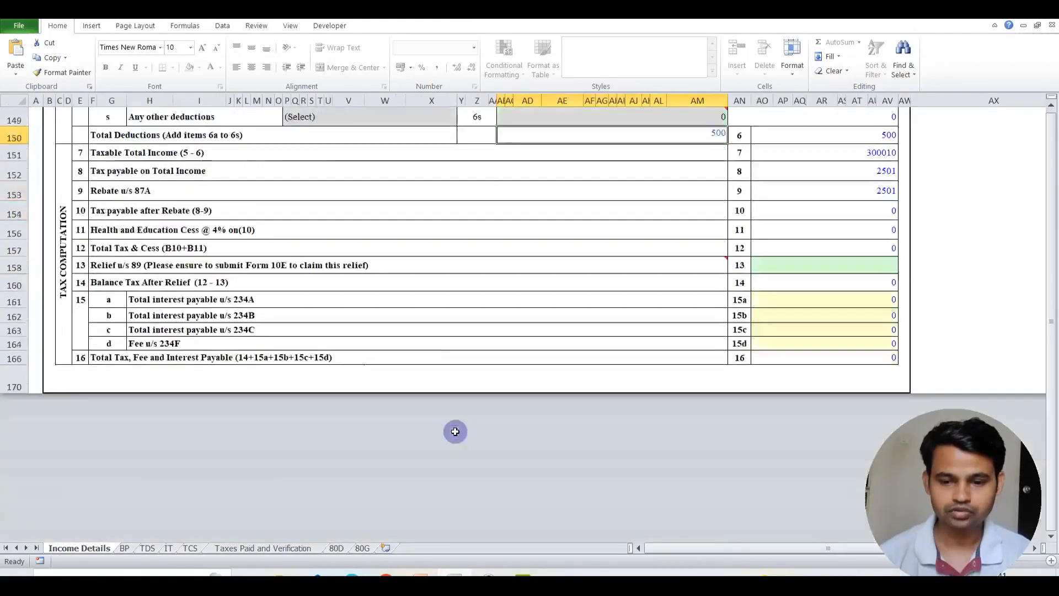
{"action": "scroll", "coordinate": [455, 431], "scroll_direction": "down", "scroll_amount": 1}
{"action": "scroll", "coordinate": [496, 424], "scroll_direction": "up", "scroll_amount": 7}
{"action": "scroll", "coordinate": [608, 383], "scroll_direction": "down", "scroll_amount": 3}
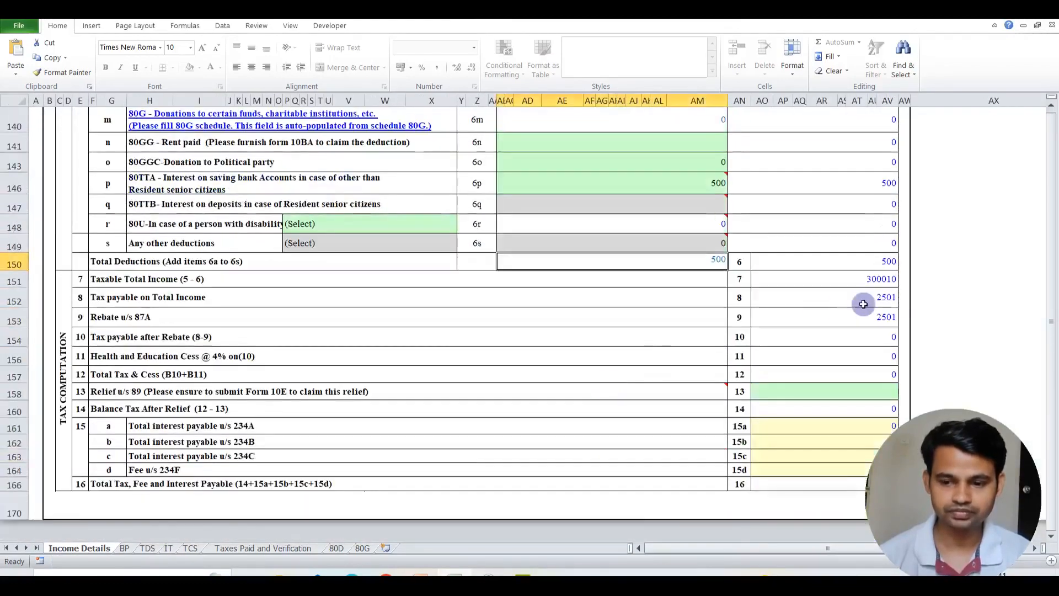
{"action": "left_click", "coordinate": [855, 297]}
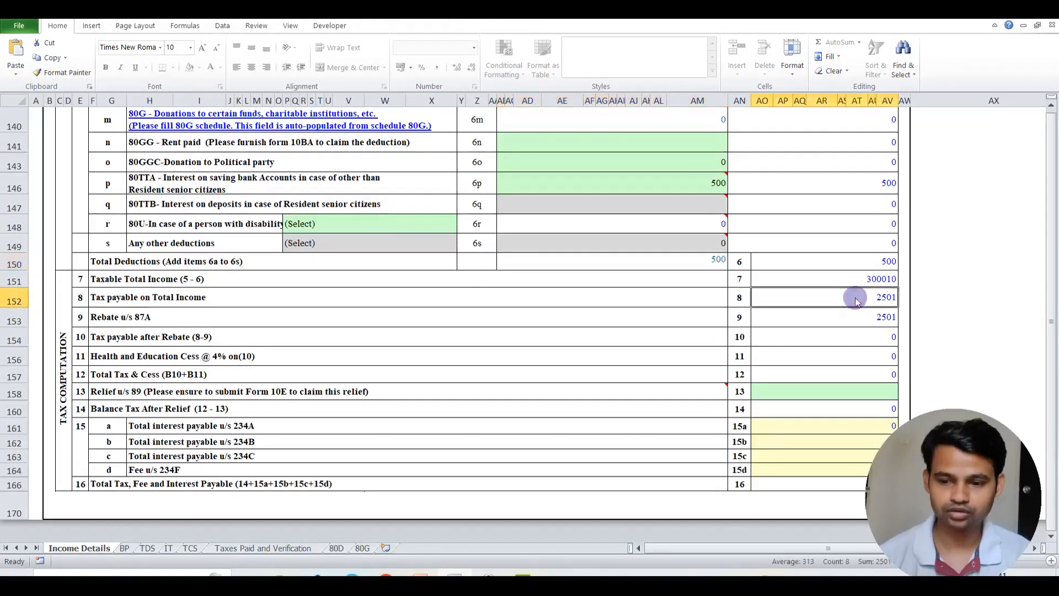
{"action": "left_click", "coordinate": [846, 318]}
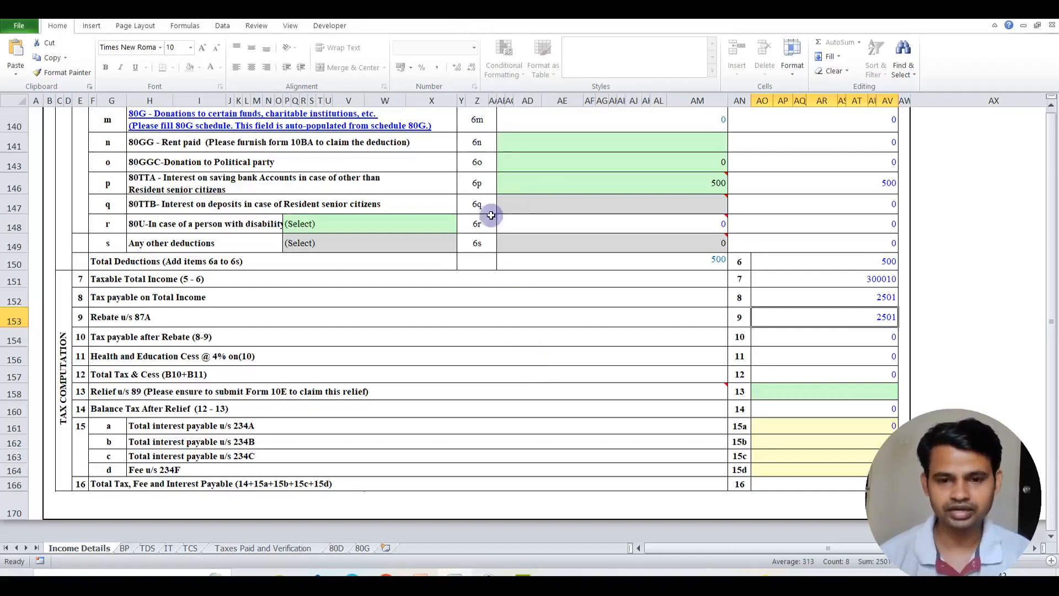
{"action": "left_click", "coordinate": [507, 293]}
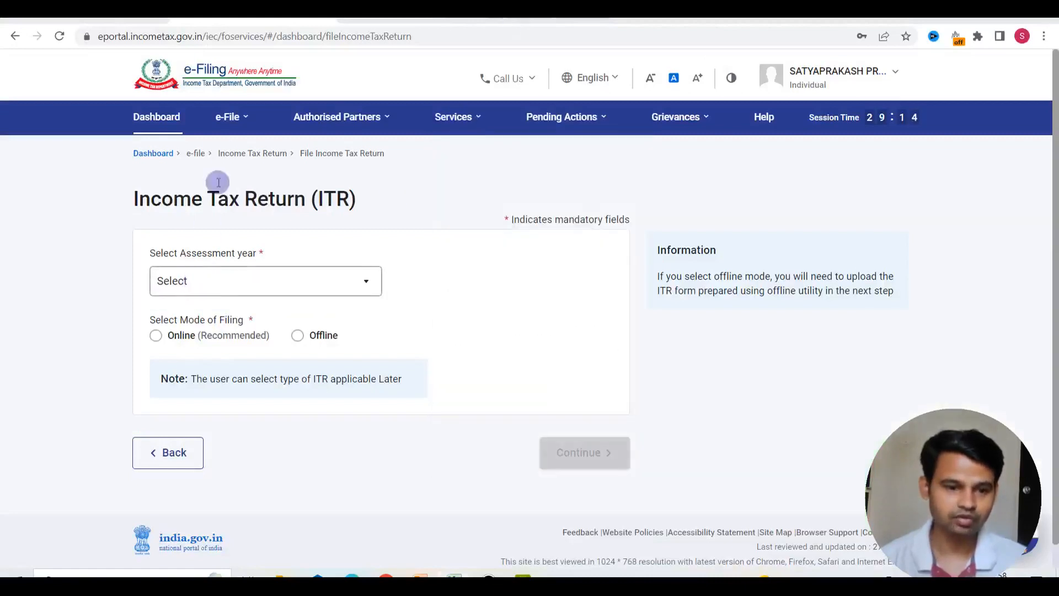
On the income tax e-filing portal, start filing an income tax return and choose assessment year 2023-24 (Current A.Y.).
{"action": "left_click", "coordinate": [227, 117]}
{"action": "mouse_move", "coordinate": [286, 157]}
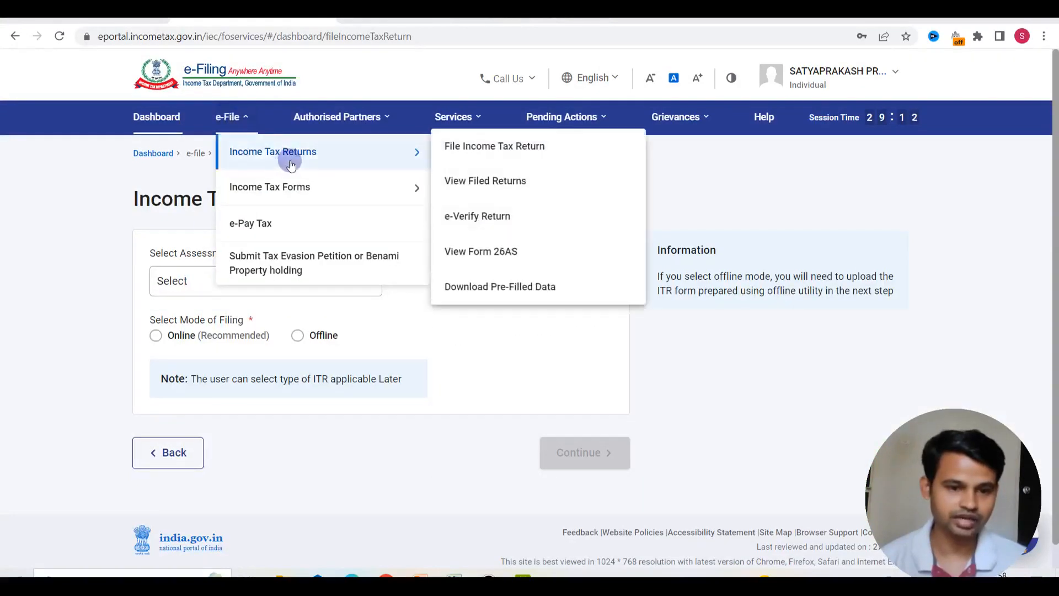
{"action": "left_click", "coordinate": [477, 158]}
{"action": "left_click", "coordinate": [234, 280]}
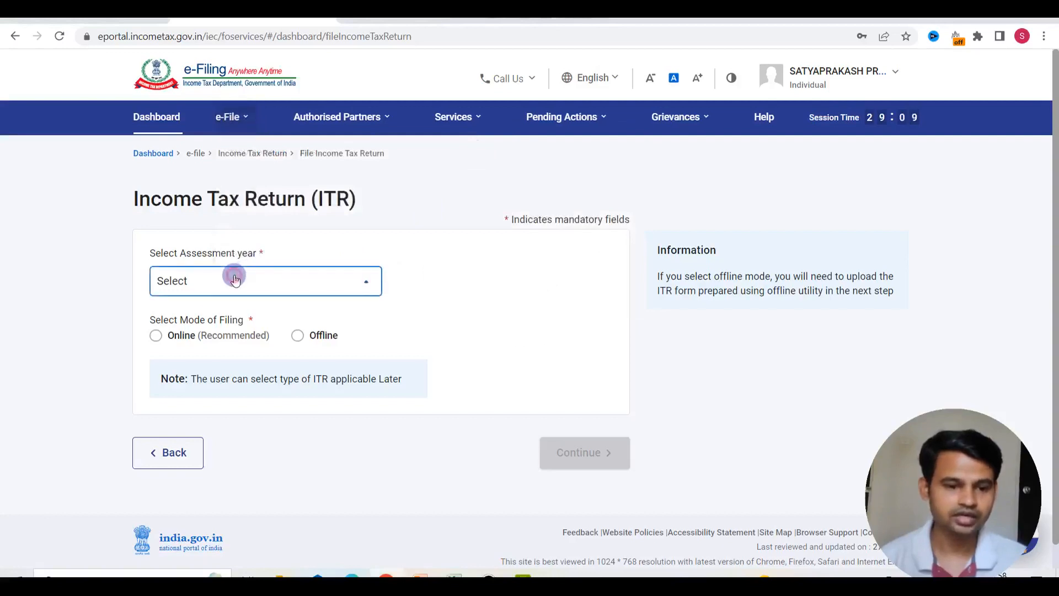
{"action": "left_click", "coordinate": [184, 350]}
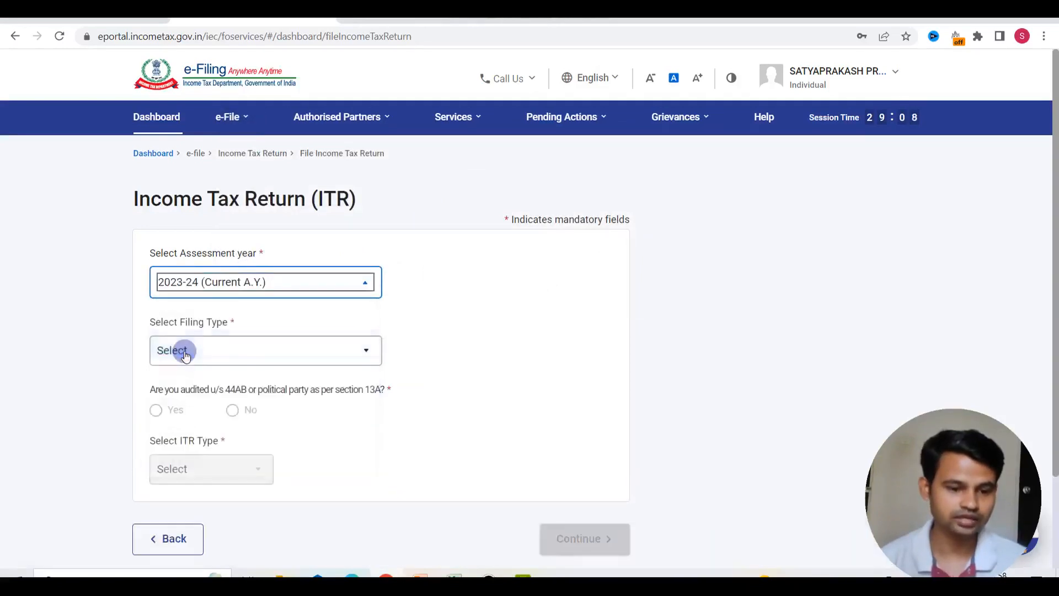
Set the filing type to 139(1) - Original Return, answer No to the audit question, choose ITR-4, and continue to the upload page.
{"action": "left_click", "coordinate": [223, 356]}
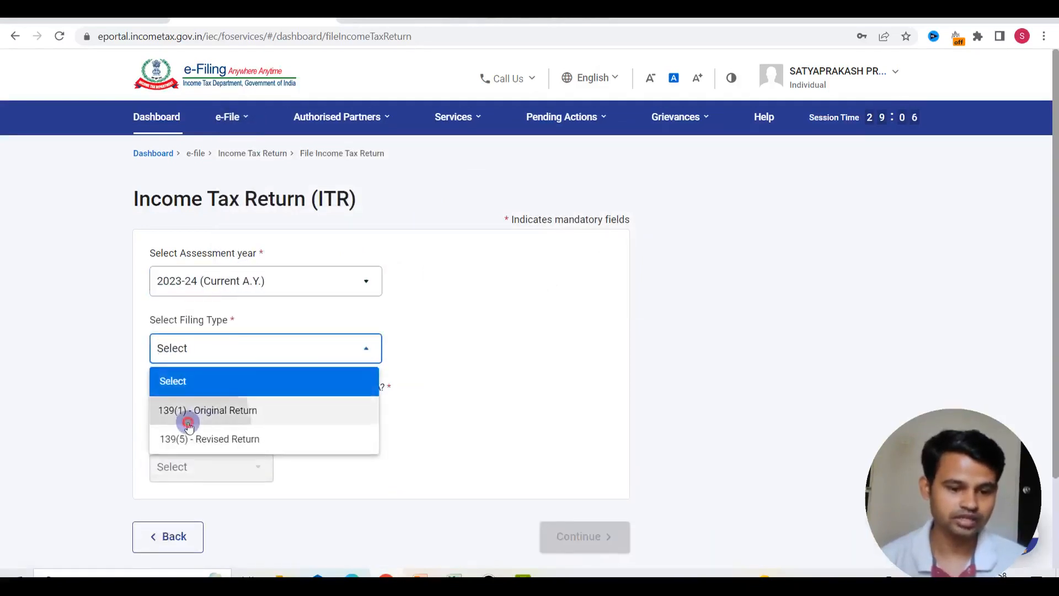
{"action": "left_click", "coordinate": [188, 423]}
{"action": "left_click", "coordinate": [229, 418]}
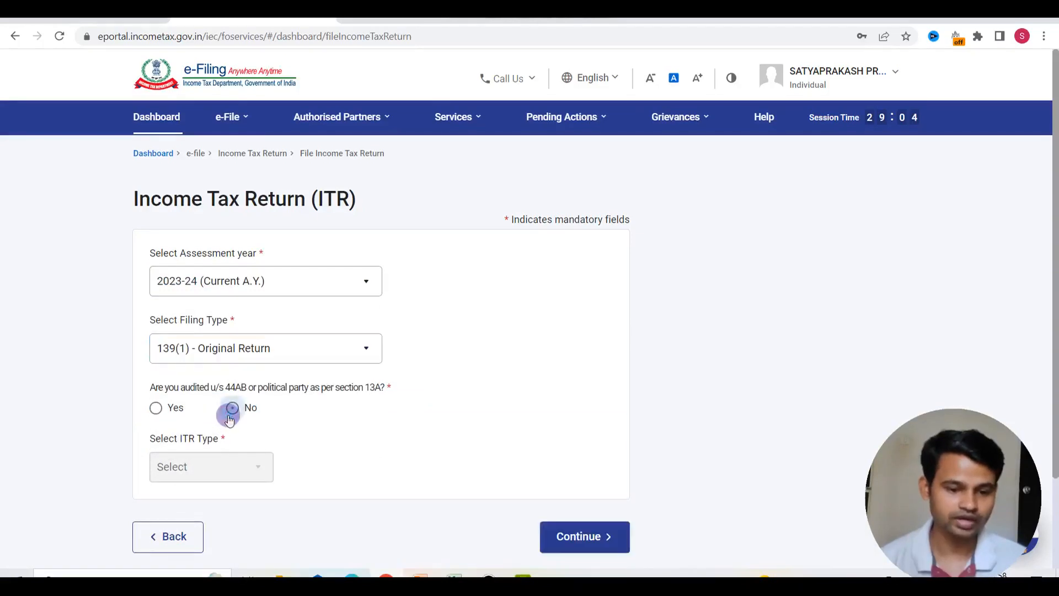
{"action": "left_click", "coordinate": [199, 466]}
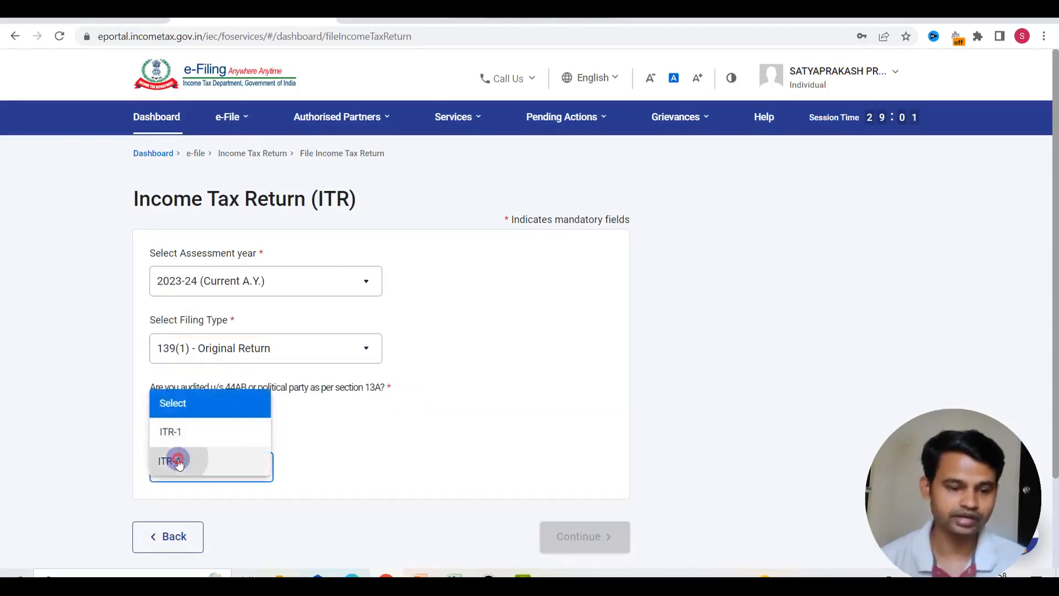
{"action": "left_click", "coordinate": [179, 462]}
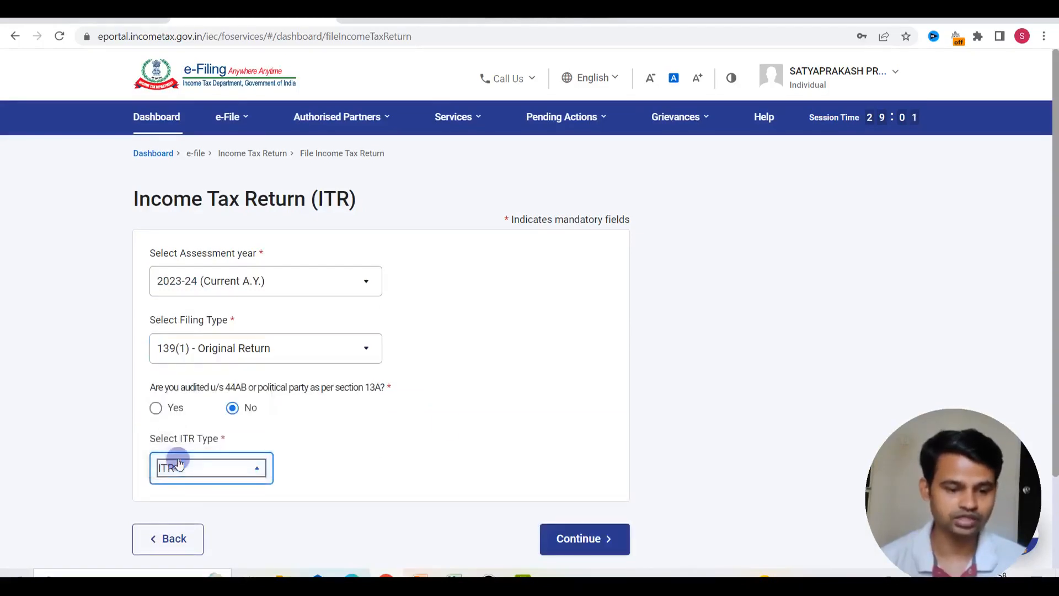
{"action": "left_click", "coordinate": [596, 545]}
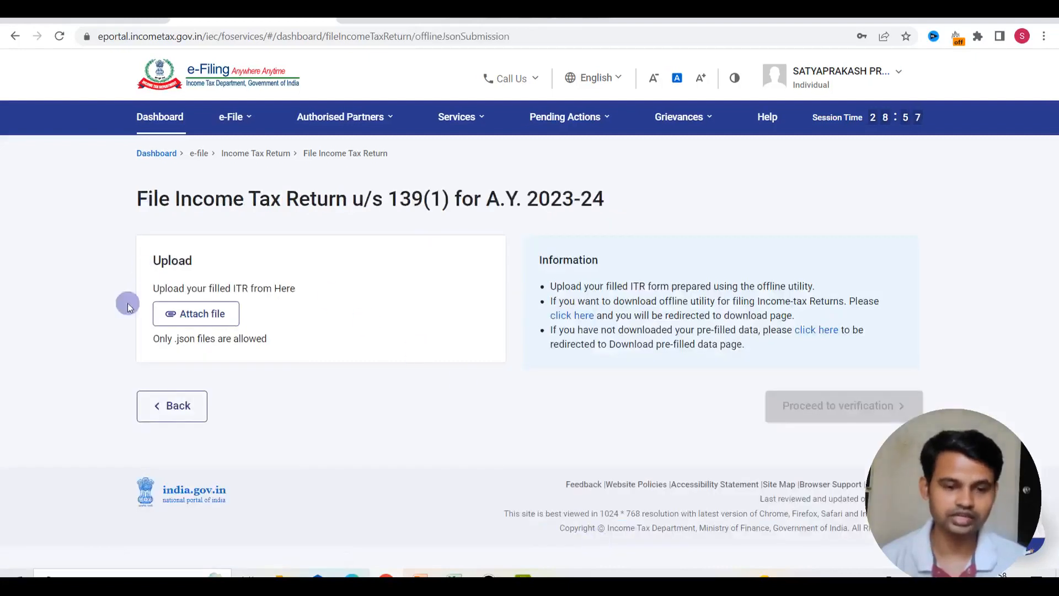
Attach the generated ITR4 JSON file from the ITR folder in Downloads as the filled return.
{"action": "left_click", "coordinate": [199, 316]}
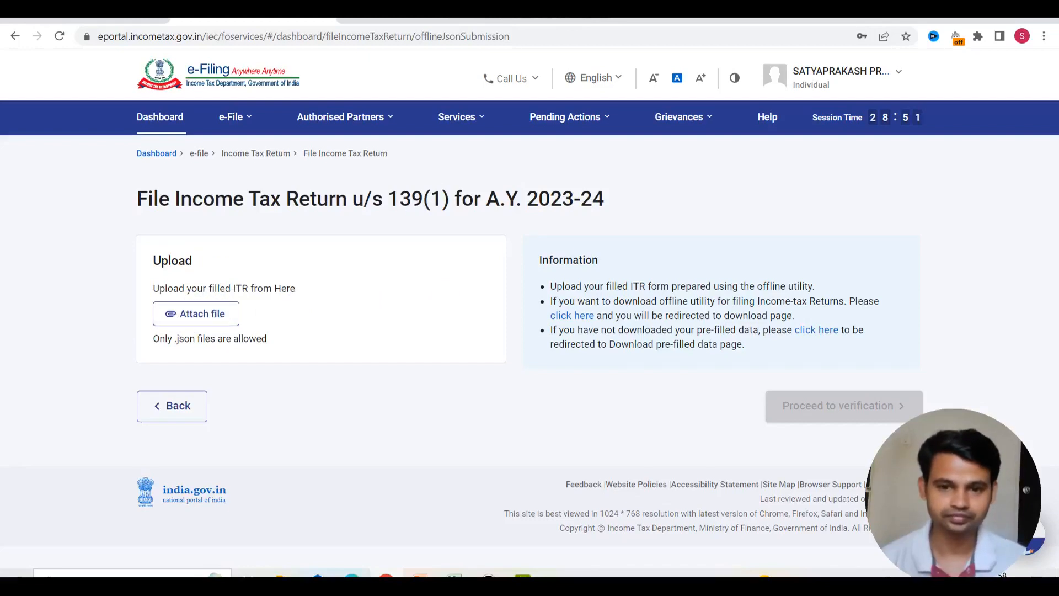
{"action": "left_click", "coordinate": [315, 311]}
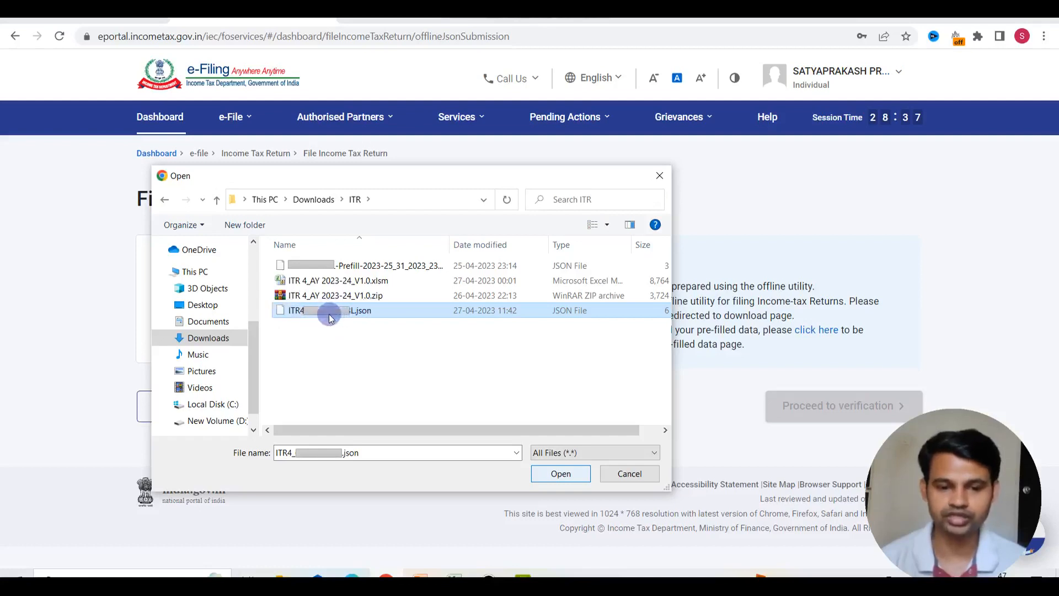
{"action": "left_click", "coordinate": [549, 475]}
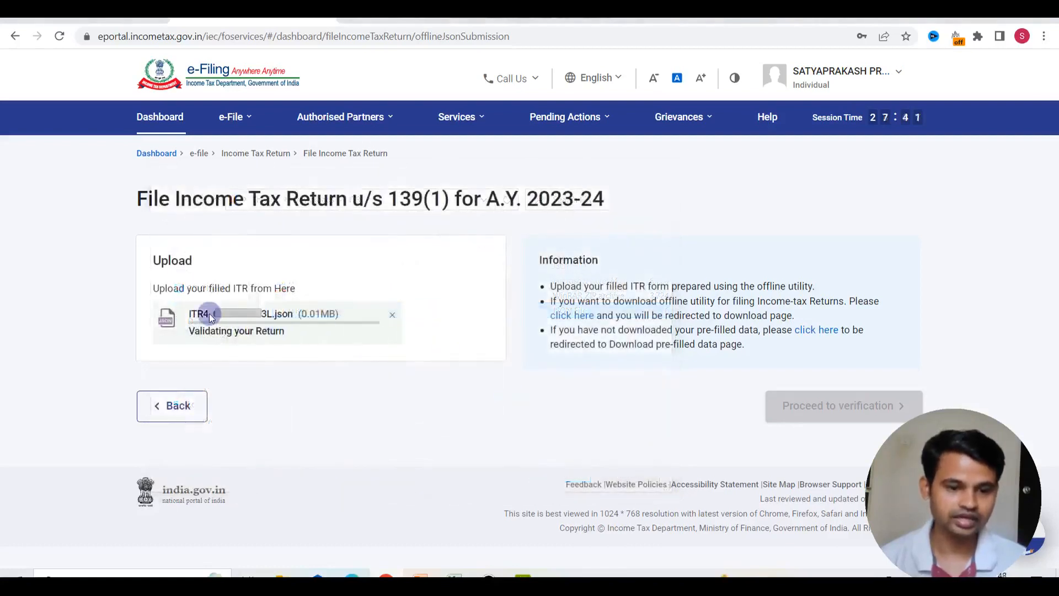